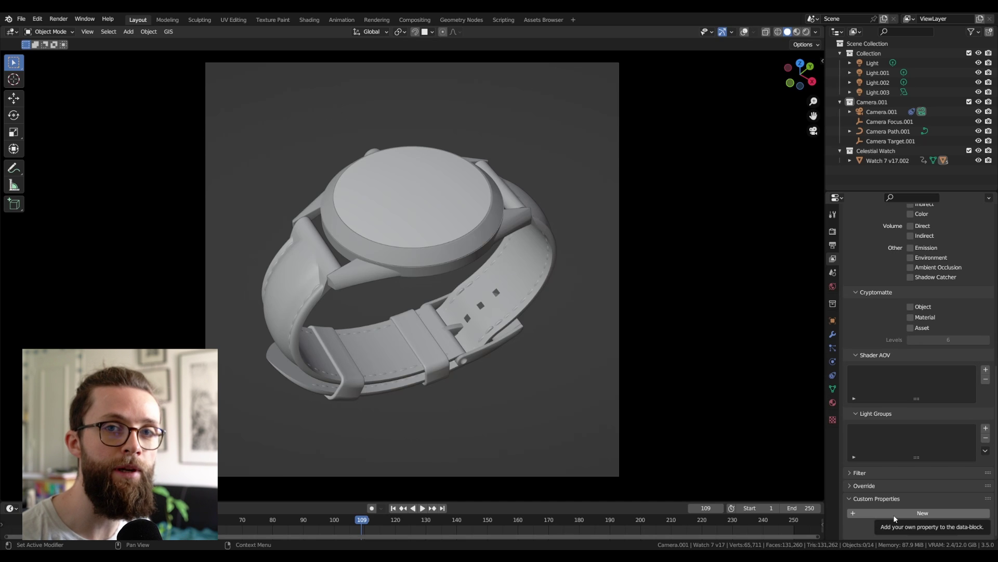
Switch the viewport to rendered shading and view the watch face up close outside the camera view.
{"action": "left_click", "coordinate": [894, 514]}
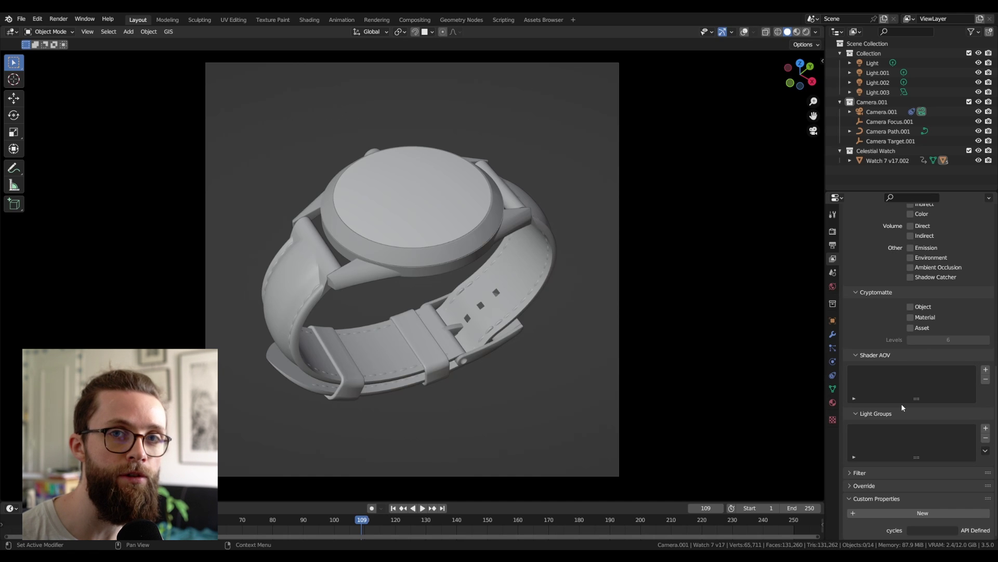
{"action": "left_click", "coordinate": [807, 32]}
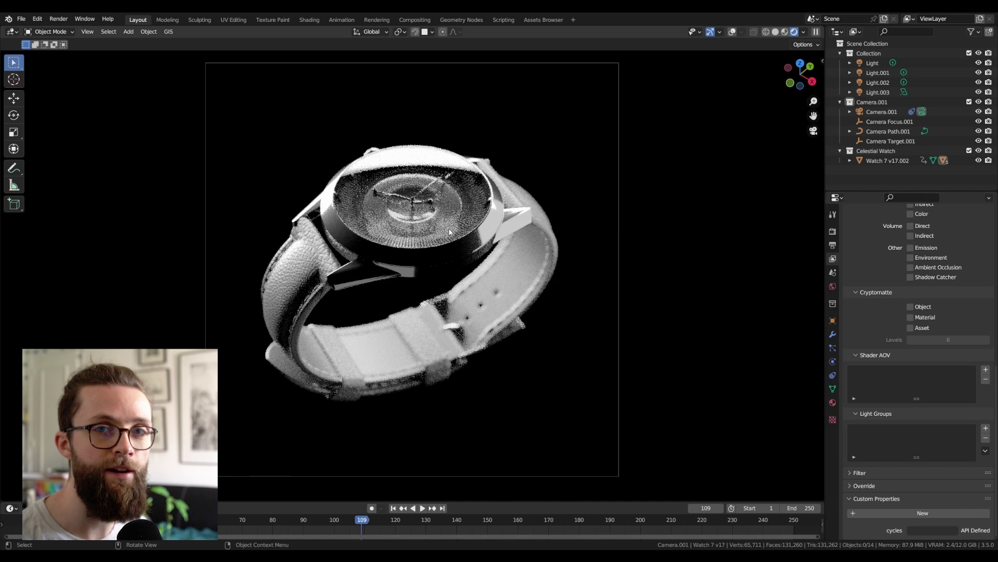
{"action": "middle_click_drag", "start_coordinate": [420, 242], "coordinate": [431, 243]}
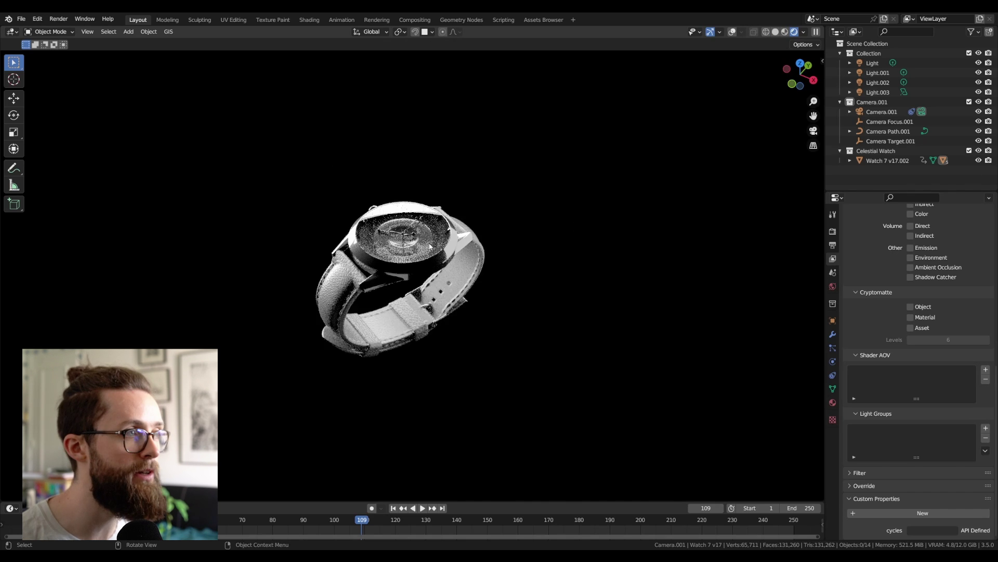
{"action": "scroll", "coordinate": [428, 247], "scroll_direction": "up", "scroll_amount": 2}
{"action": "scroll", "coordinate": [419, 283], "scroll_direction": "up", "scroll_amount": 1}
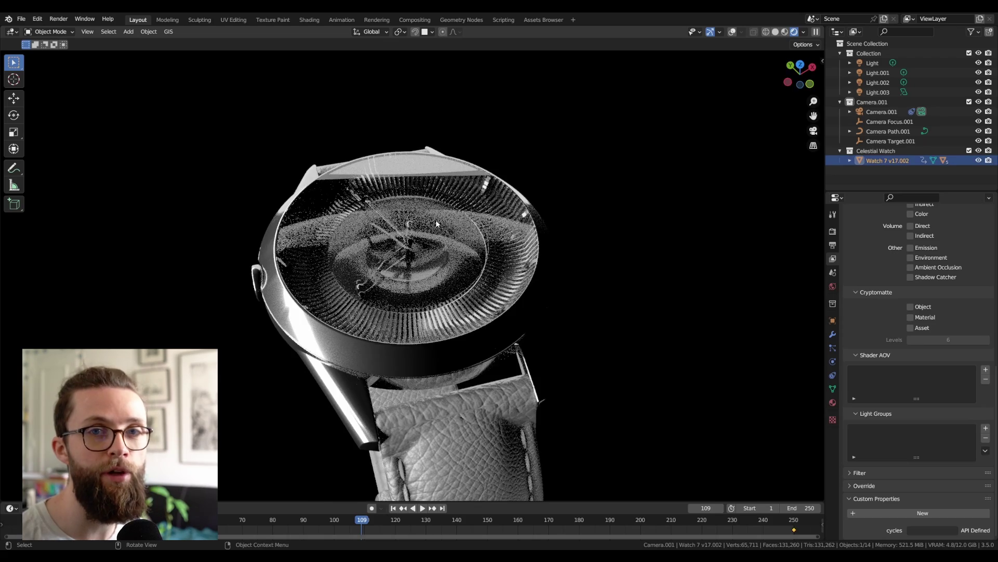
{"action": "middle_click_drag", "start_coordinate": [436, 223], "coordinate": [380, 234]}
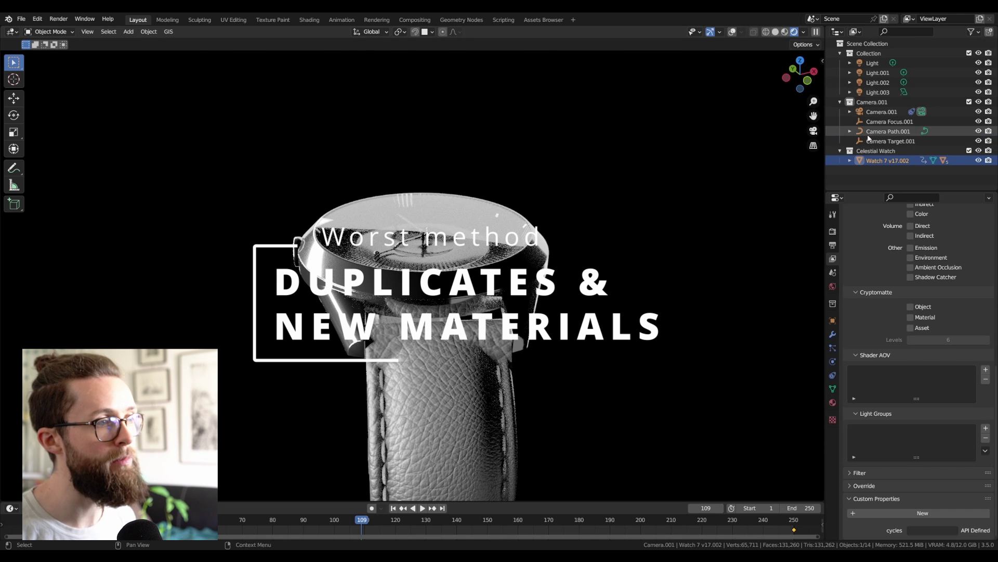
Duplicate the Celestial Watch collection and keep only the copy enabled in the view layer ViewLayer_001.
{"action": "right_click", "coordinate": [836, 152]}
{"action": "left_click", "coordinate": [811, 163]}
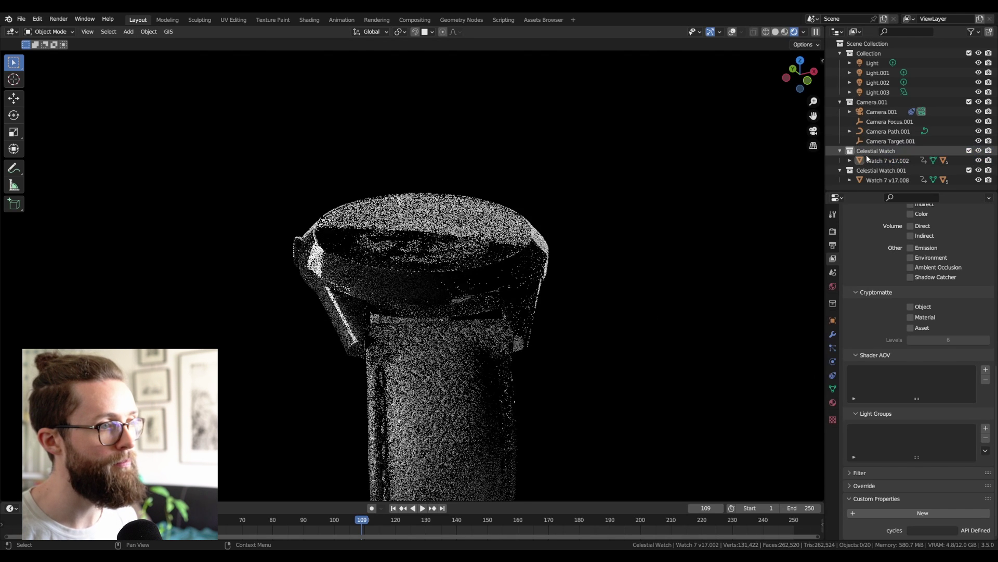
{"action": "left_click", "coordinate": [933, 19]}
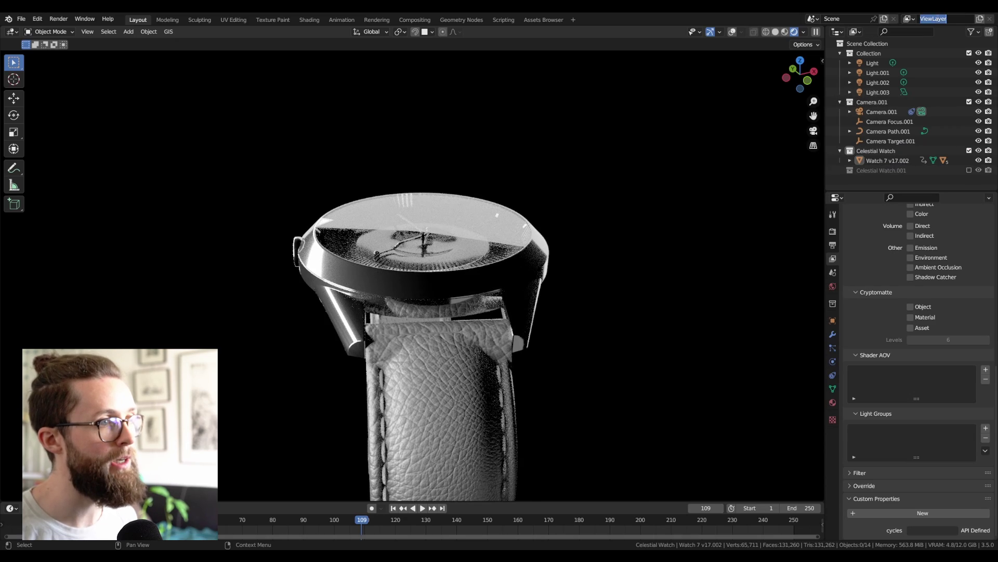
{"action": "left_click", "coordinate": [969, 161]}
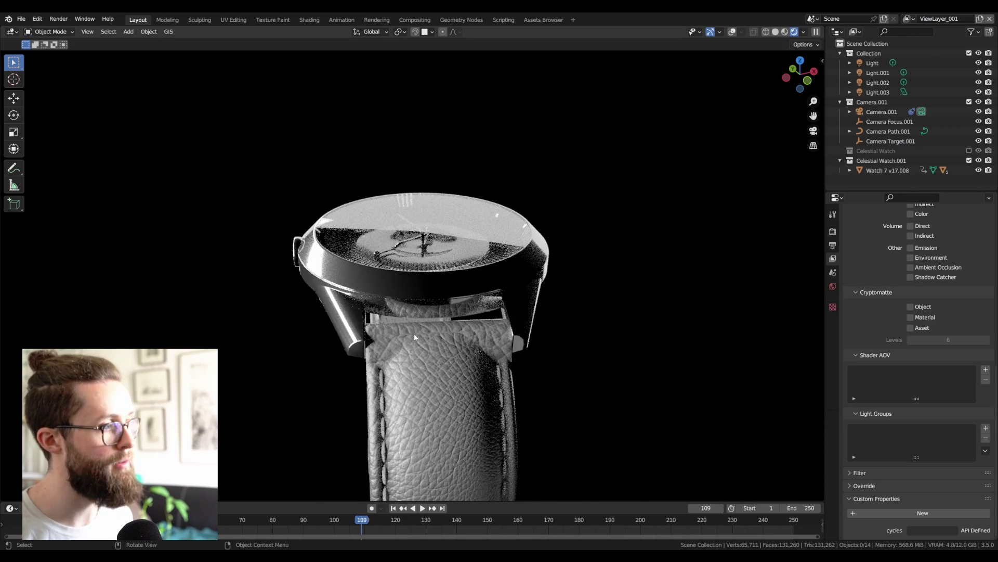
Select the duplicated leather strap and open its material settings.
{"action": "middle_click_drag", "start_coordinate": [415, 333], "coordinate": [363, 336]}
{"action": "left_click", "coordinate": [401, 365]}
{"action": "left_click", "coordinate": [833, 385]}
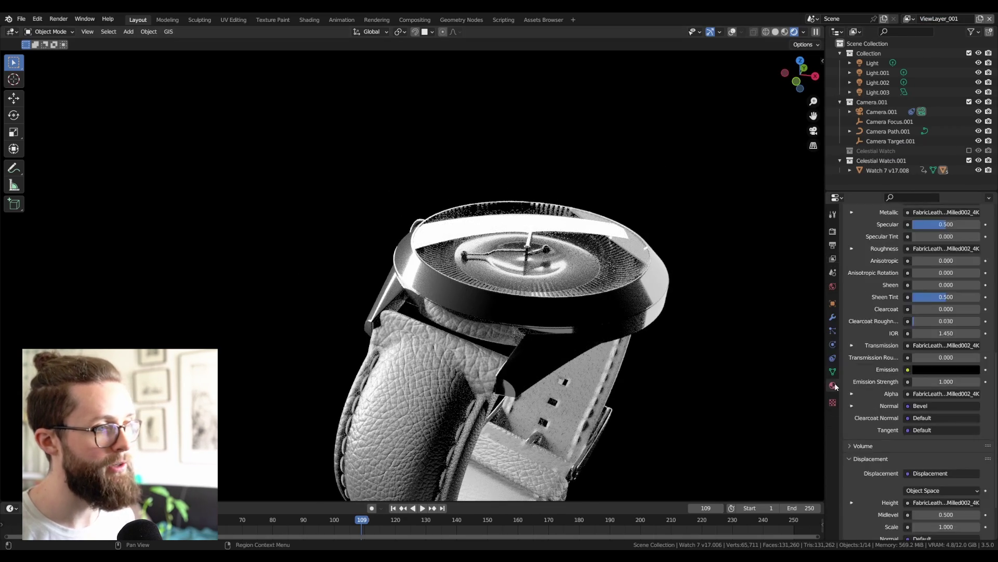
{"action": "scroll", "coordinate": [909, 307], "scroll_direction": "up", "scroll_amount": 10}
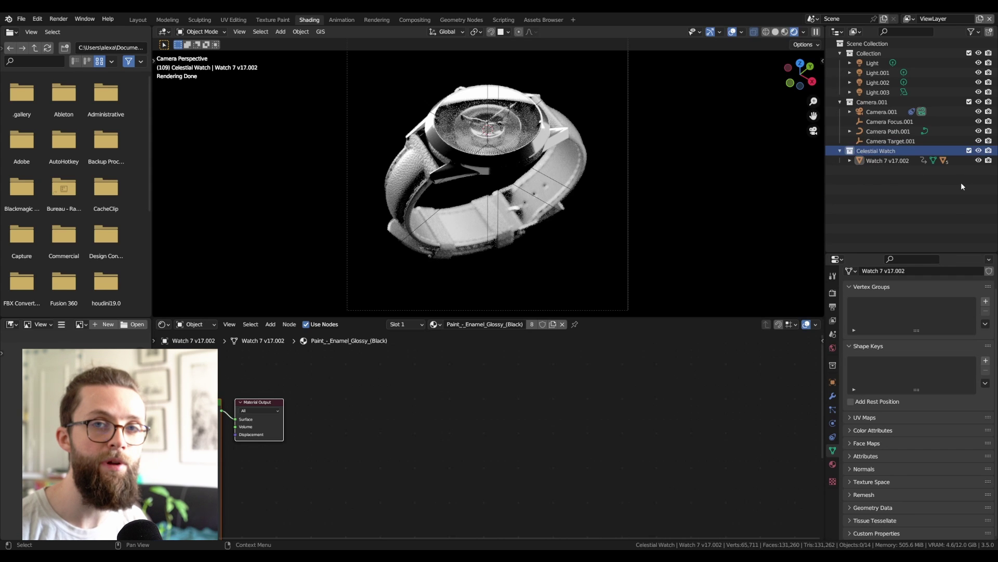
Create a linked duplicate of the Celestial Watch collection and delete the copy.
{"action": "right_click", "coordinate": [887, 150]}
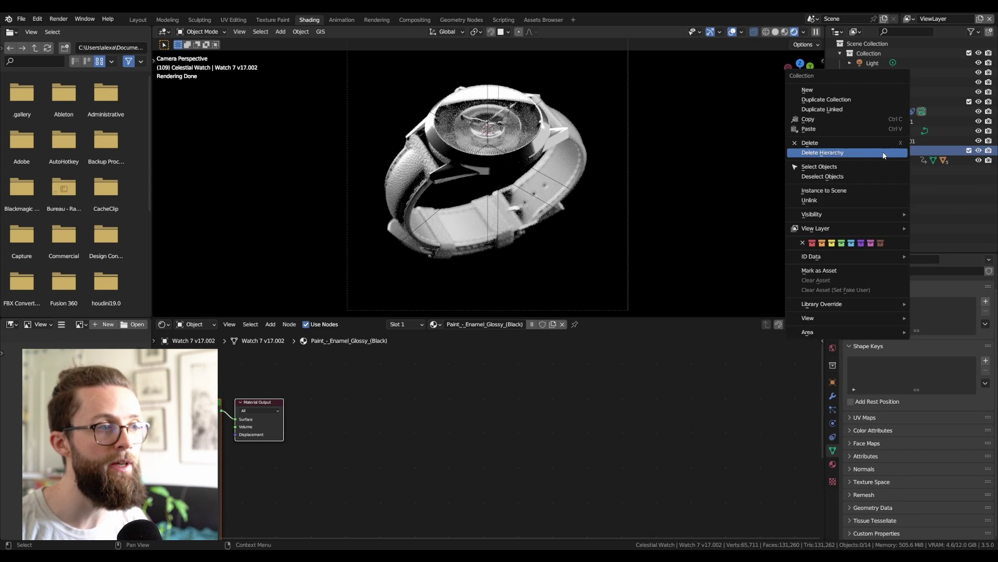
{"action": "left_click", "coordinate": [853, 111]}
{"action": "key", "text": "Tab"}
{"action": "key", "text": "Tab"}
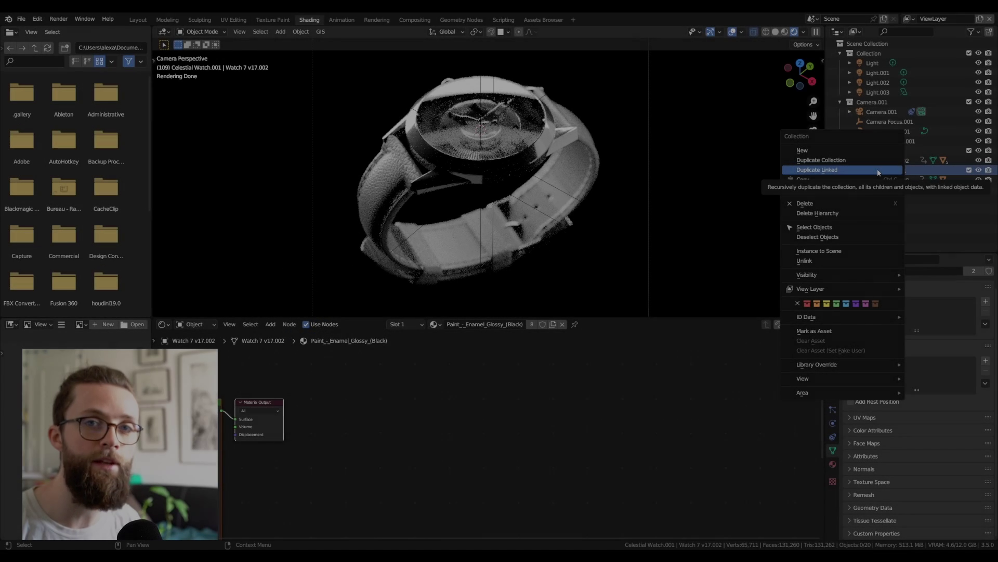
{"action": "left_click", "coordinate": [880, 170]}
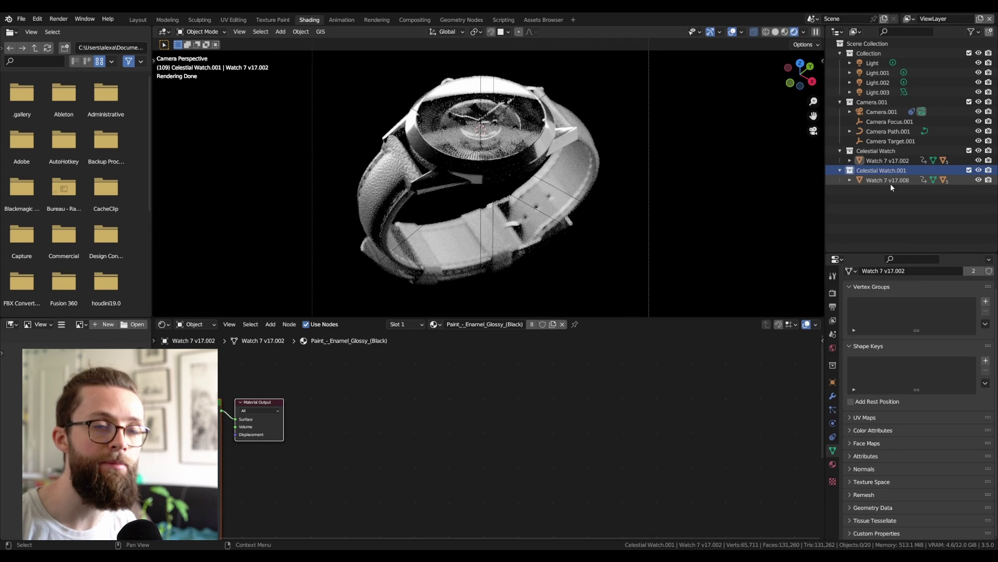
{"action": "key", "text": "Delete"}
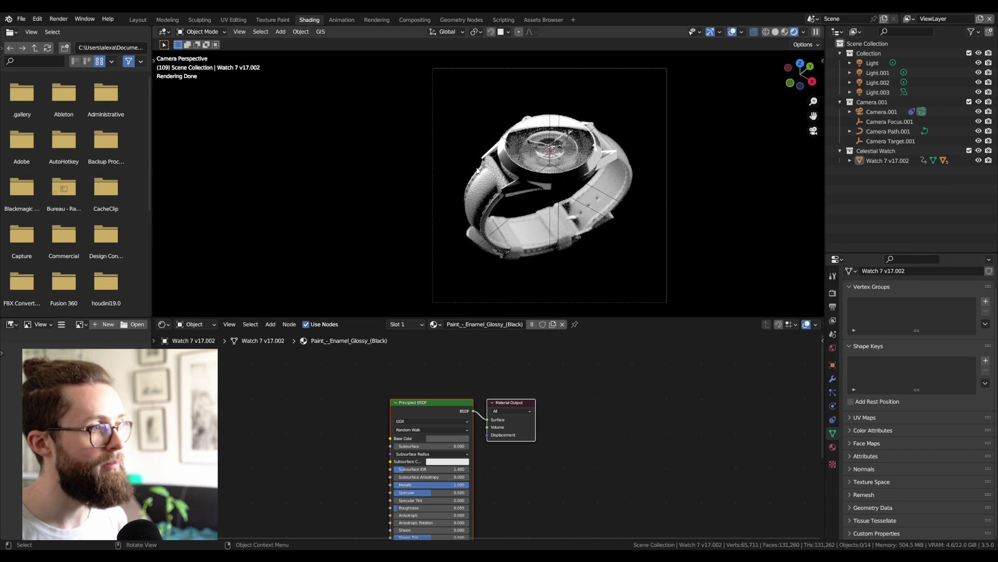
Add an Object Info node to the strap's Leather Bracelet material and connect its Color output to the reroute feeding the color nodes.
{"action": "left_click", "coordinate": [479, 177]}
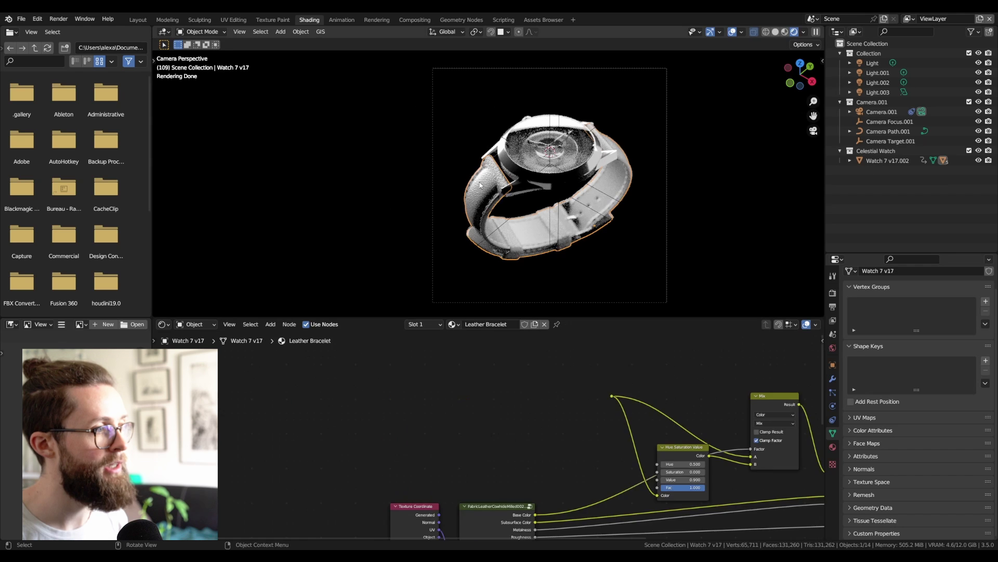
{"action": "scroll", "coordinate": [452, 379], "scroll_direction": "up", "scroll_amount": 2}
{"action": "mouse_move", "coordinate": [425, 366]}
{"action": "middle_mouse_down"}
{"action": "mouse_move", "coordinate": [452, 379]}
{"action": "mouse_move", "coordinate": [432, 379]}
{"action": "middle_mouse_up"}
{"action": "key", "text": "shift+a"}
{"action": "left_click", "coordinate": [423, 365]}
{"action": "type", "text": "on"}
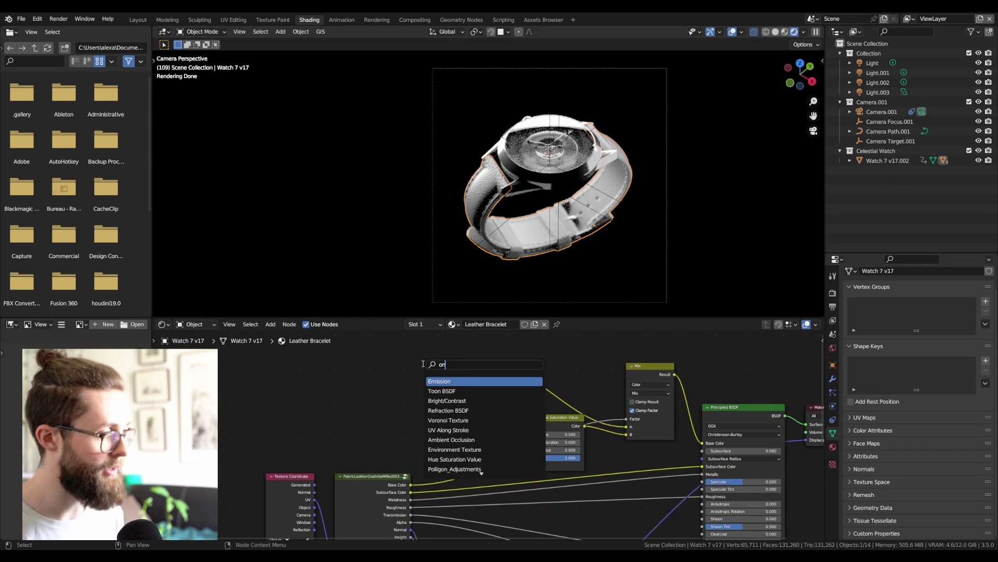
{"action": "key", "text": "BackSpace"}
{"action": "type", "text": "bje"}
{"action": "key", "text": "Return"}
{"action": "left_click", "coordinate": [405, 355]}
{"action": "left_click_drag", "start_coordinate": [442, 371], "coordinate": [488, 366]}
Set the strap's viewport display color to bright green in its object properties.
{"action": "left_click", "coordinate": [832, 365]}
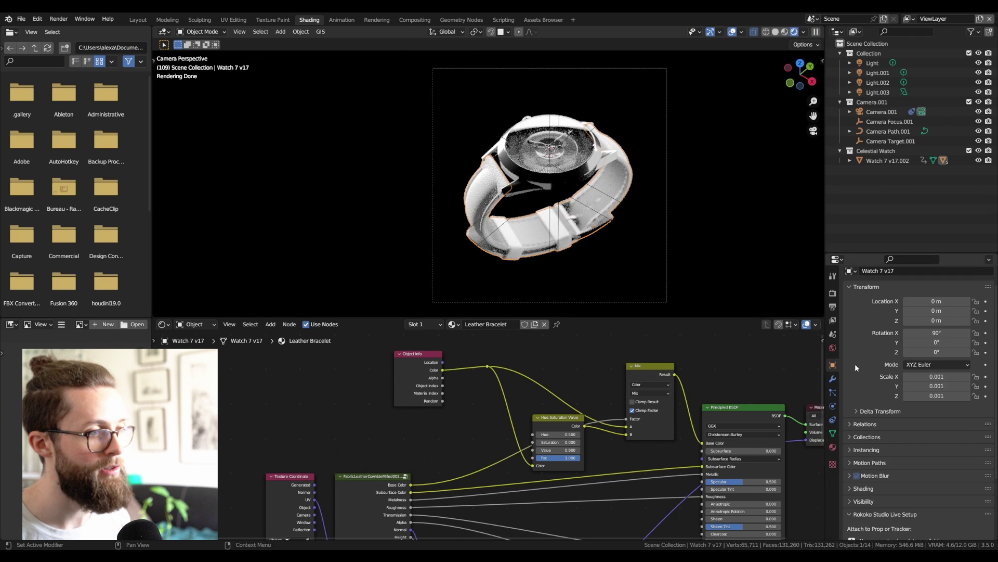
{"action": "scroll", "coordinate": [932, 382], "scroll_direction": "down", "scroll_amount": 4}
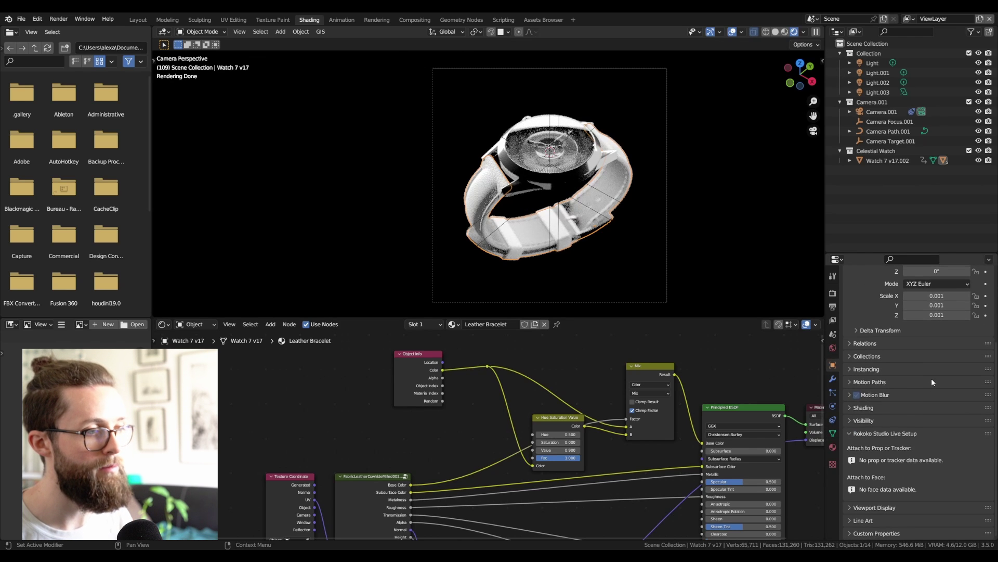
{"action": "left_click", "coordinate": [879, 508]}
{"action": "scroll", "coordinate": [882, 441], "scroll_direction": "down", "scroll_amount": 3}
{"action": "scroll", "coordinate": [861, 372], "scroll_direction": "down", "scroll_amount": 3}
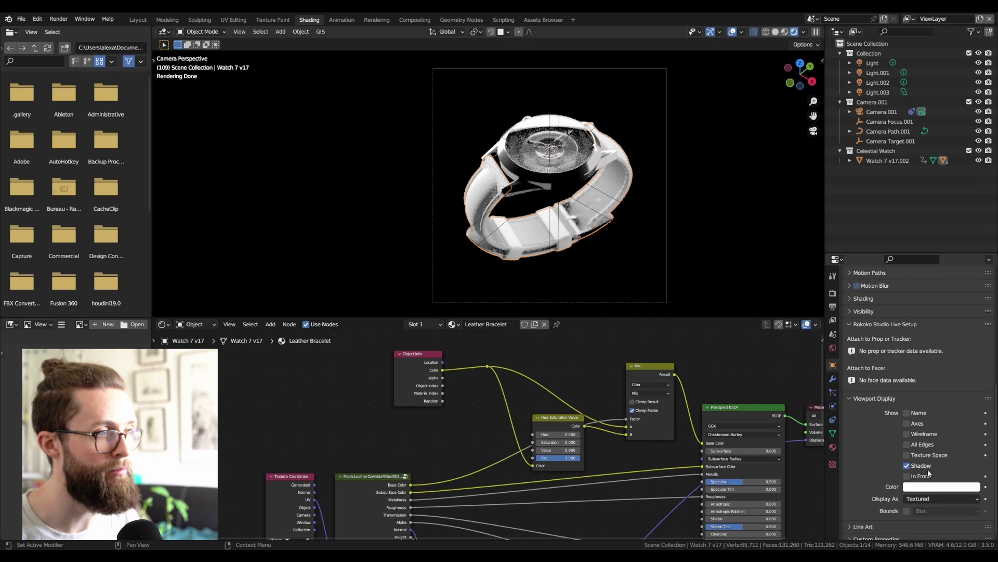
{"action": "left_click", "coordinate": [932, 489]}
{"action": "left_click_drag", "start_coordinate": [927, 403], "coordinate": [916, 386]}
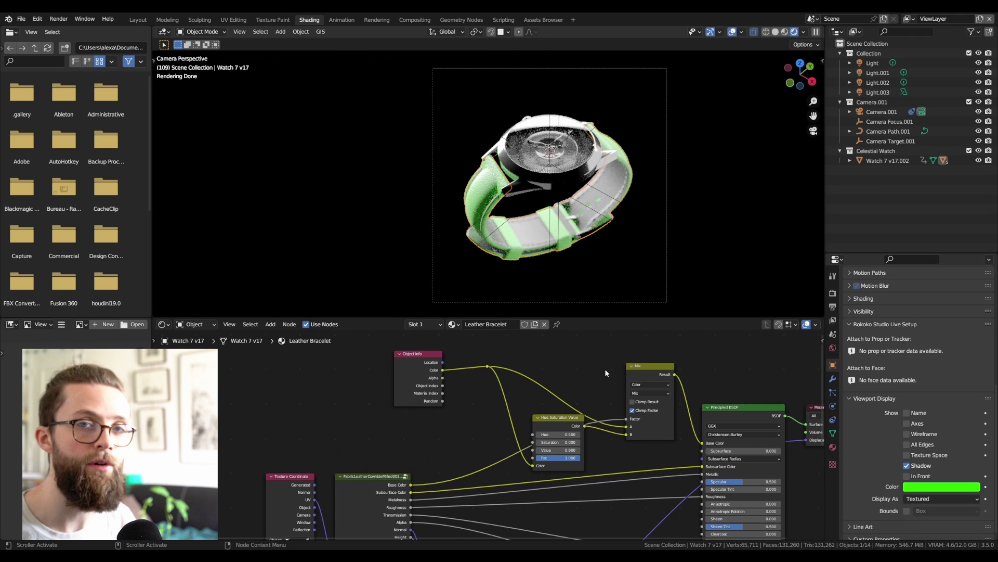
Hide the watch glass, select the watch body and expand its Relations settings.
{"action": "scroll", "coordinate": [550, 158], "scroll_direction": "up", "scroll_amount": 2}
{"action": "left_click", "coordinate": [551, 158]}
{"action": "key", "text": "h"}
{"action": "left_click", "coordinate": [583, 160]}
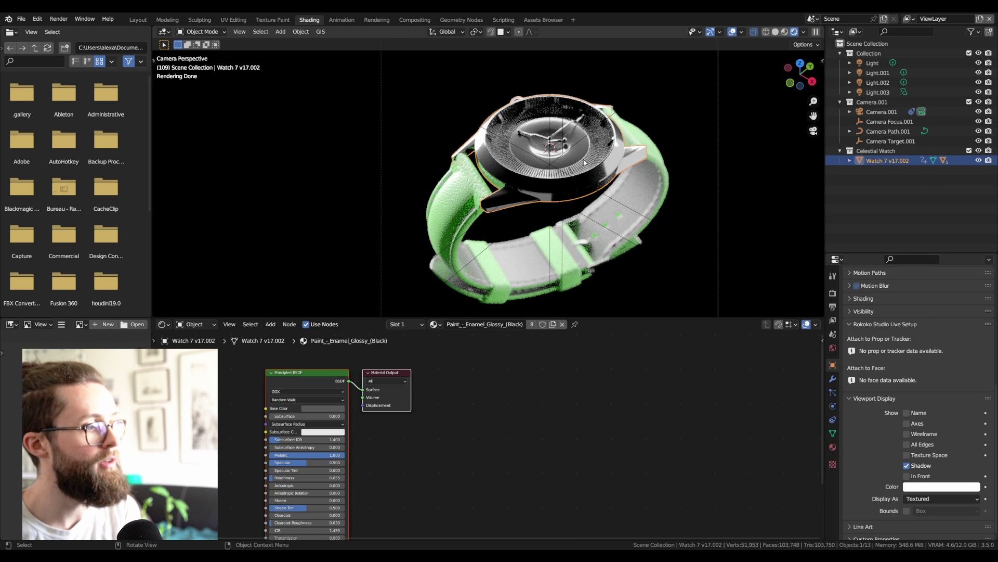
{"action": "scroll", "coordinate": [885, 430], "scroll_direction": "up", "scroll_amount": 6}
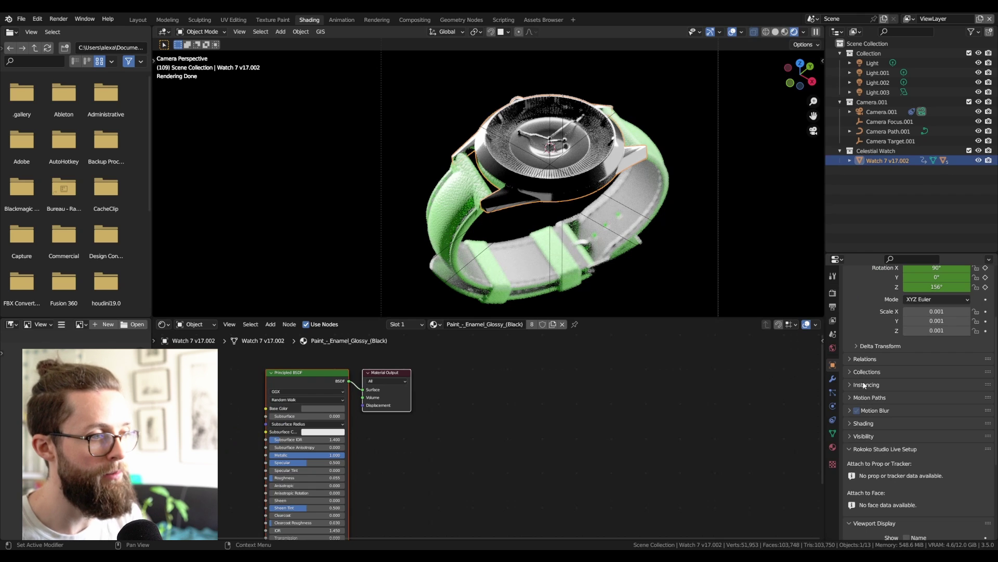
{"action": "left_click", "coordinate": [865, 359]}
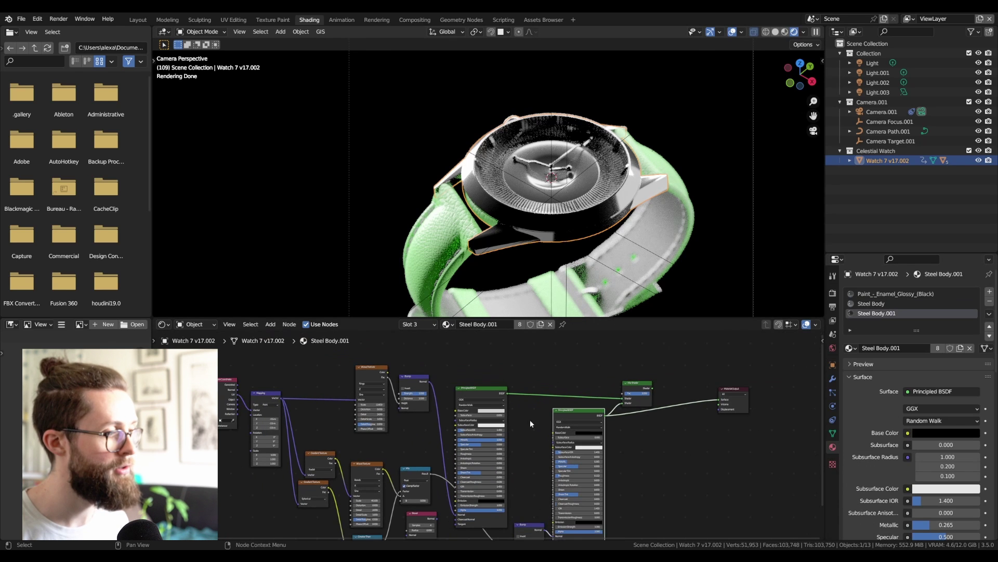
Preview both Principled BSDF nodes of the Steel Body.001 material and connect the Mix Shader to the Material Output.
{"action": "scroll", "coordinate": [606, 399], "scroll_direction": "up", "scroll_amount": 2}
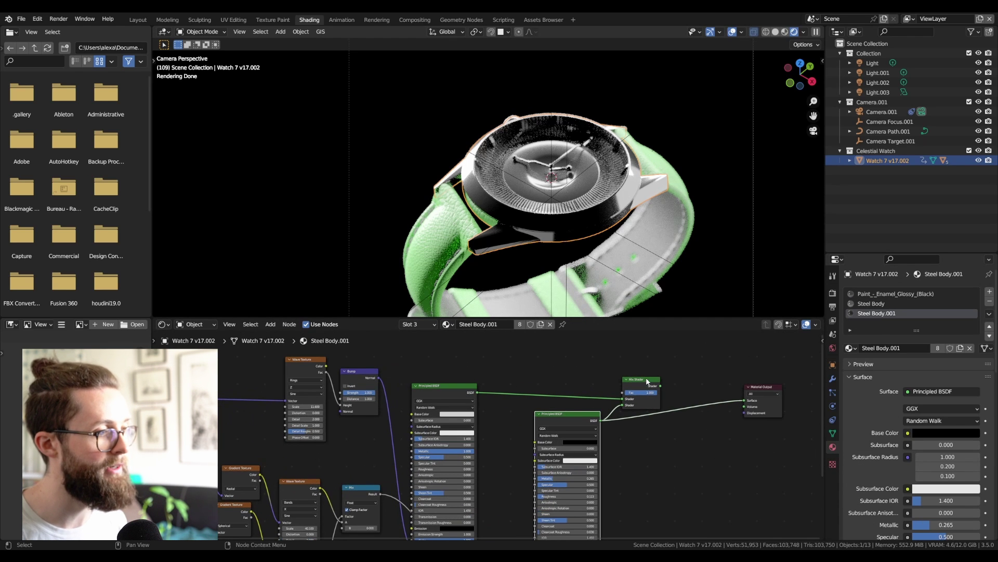
{"action": "left_click", "coordinate": [451, 392], "text": "ctrl+shift"}
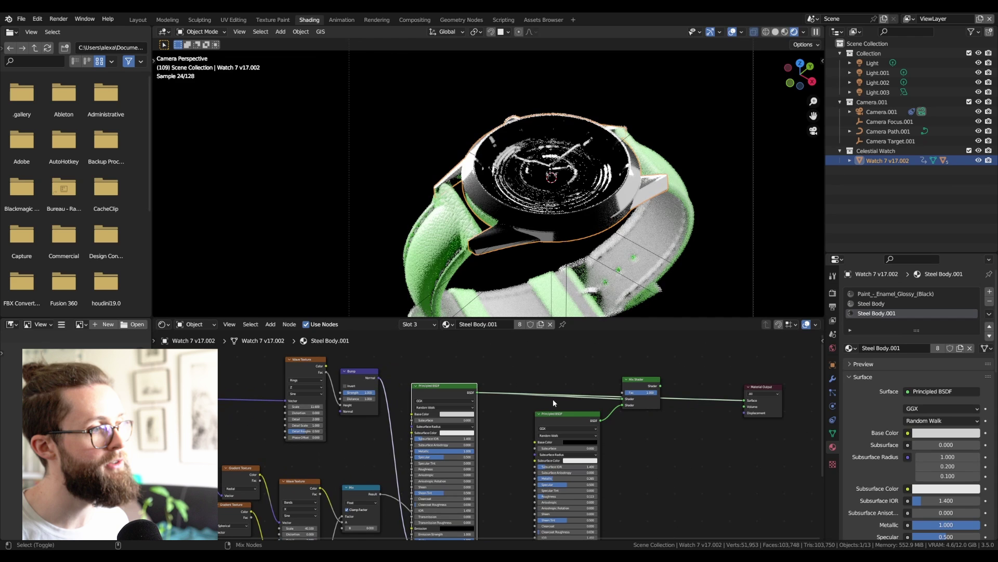
{"action": "left_click", "coordinate": [578, 416], "text": "ctrl+shift"}
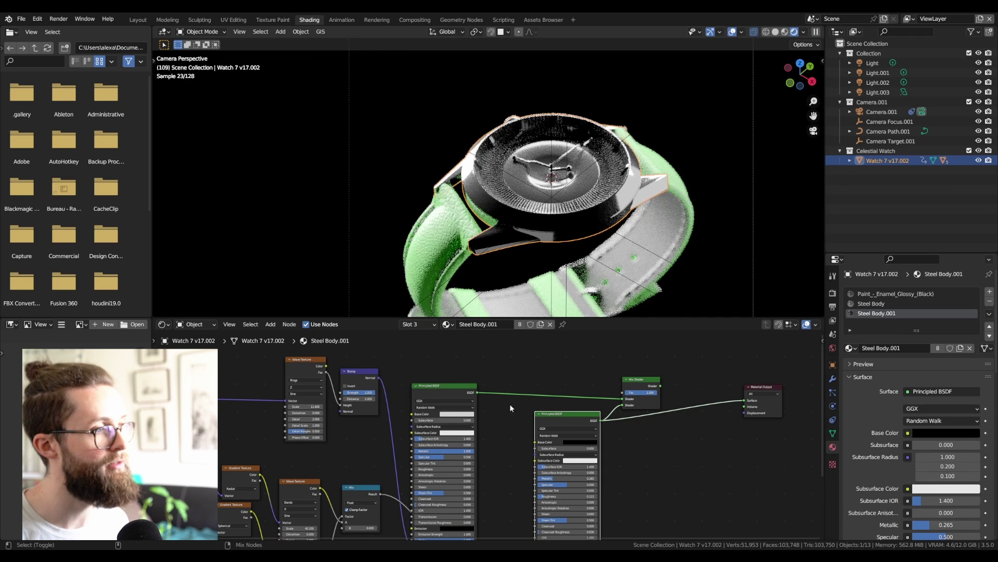
{"action": "left_click", "coordinate": [644, 382], "text": "ctrl+shift"}
Add an Object Info node to Steel Body.001 and link its Object Index output to the Mix Shader's Fac input.
{"action": "key", "text": "shift+a"}
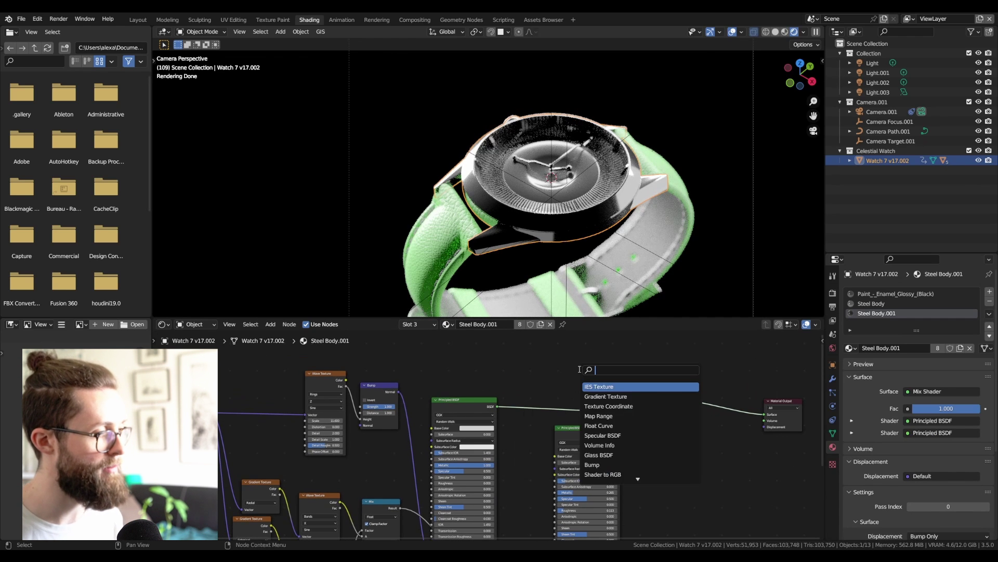
{"action": "type", "text": "ob"}
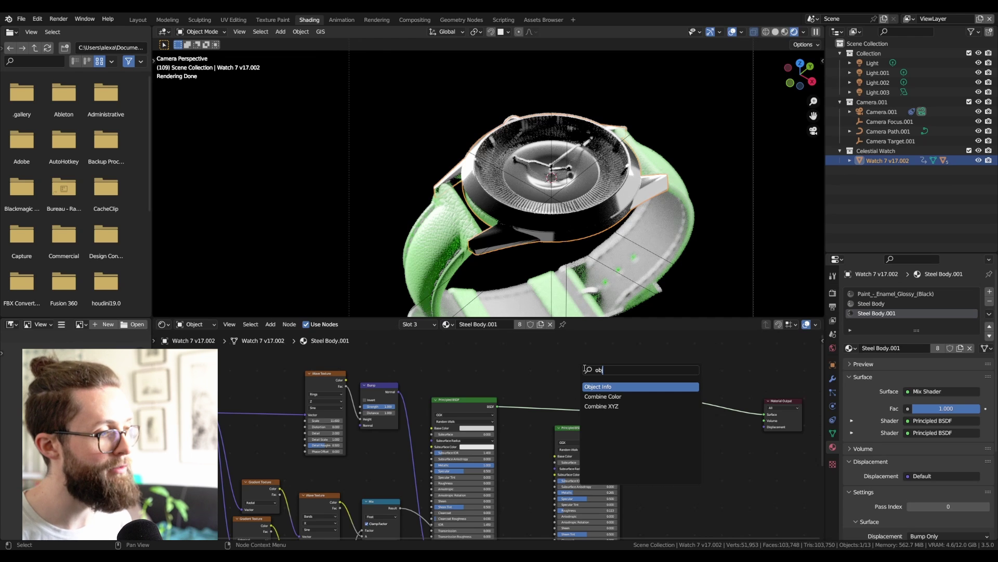
{"action": "key", "text": "Return"}
{"action": "left_click", "coordinate": [514, 349]}
{"action": "scroll", "coordinate": [542, 364], "scroll_direction": "up", "scroll_amount": 2}
{"action": "left_click_drag", "start_coordinate": [546, 373], "coordinate": [660, 413]}
Set the watch body's pass index to 0.
{"action": "left_click", "coordinate": [833, 365]}
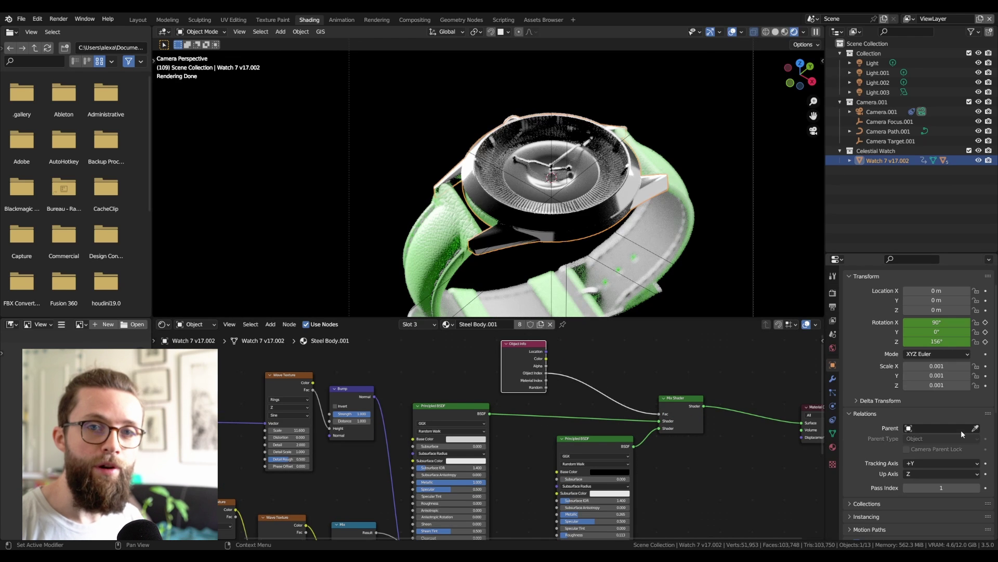
{"action": "left_click", "coordinate": [944, 487]}
{"action": "type", "text": "0"}
{"action": "key", "text": "Return"}
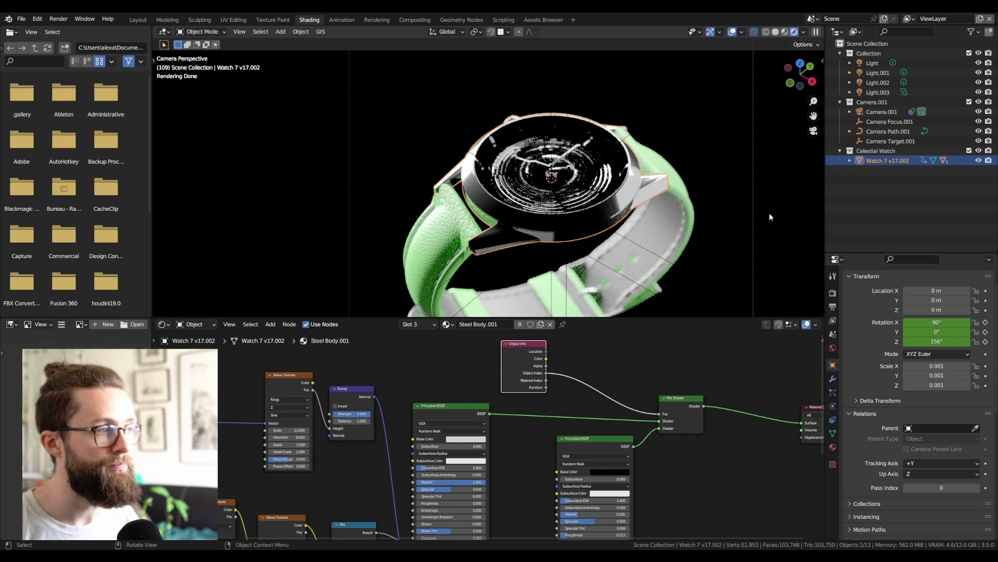
Instance the Celestial Watch collection to the scene and try pass index 1 on the instance before resetting it to 0.
{"action": "left_click", "coordinate": [863, 151]}
{"action": "right_click", "coordinate": [868, 153]}
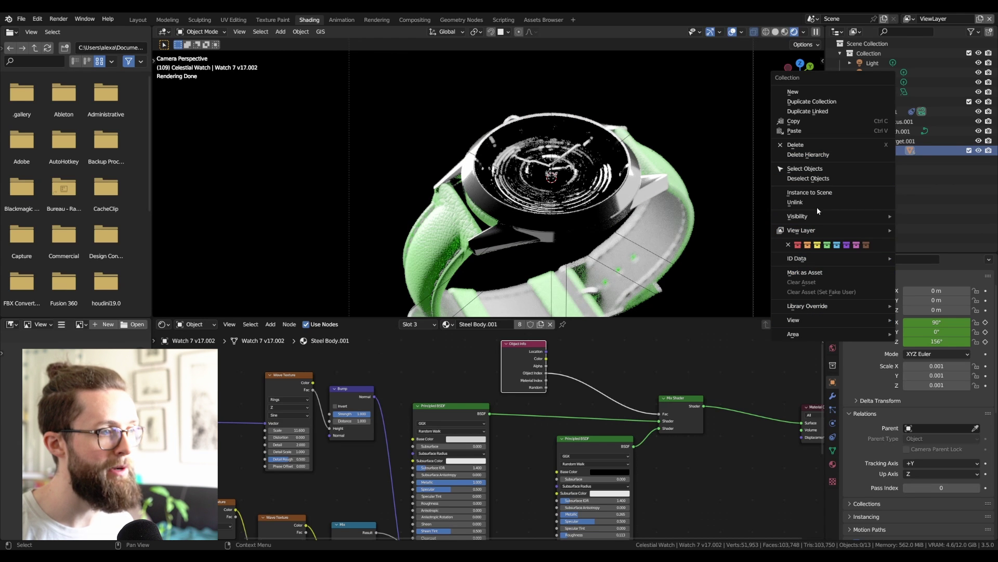
{"action": "left_click", "coordinate": [827, 192]}
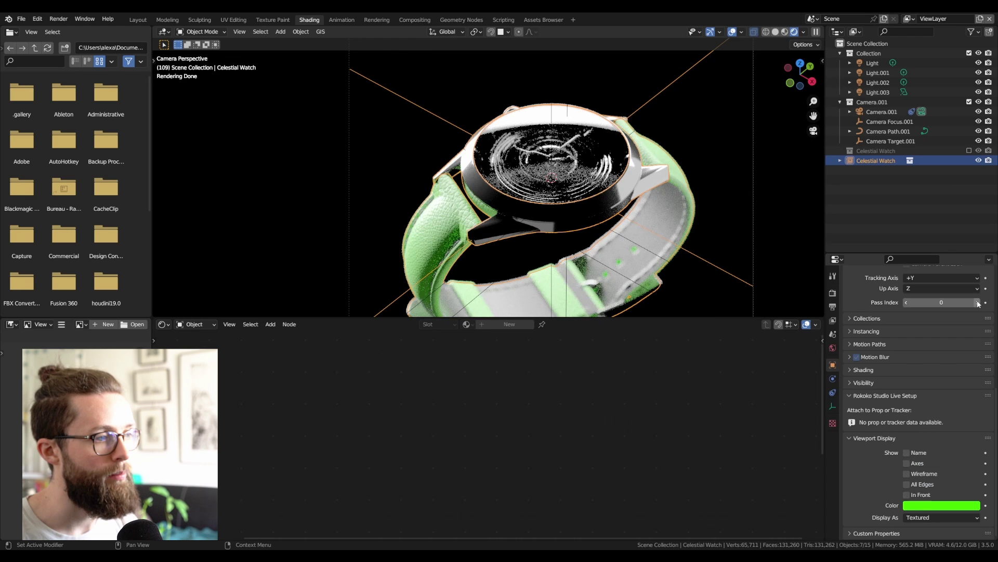
{"action": "left_click", "coordinate": [978, 302]}
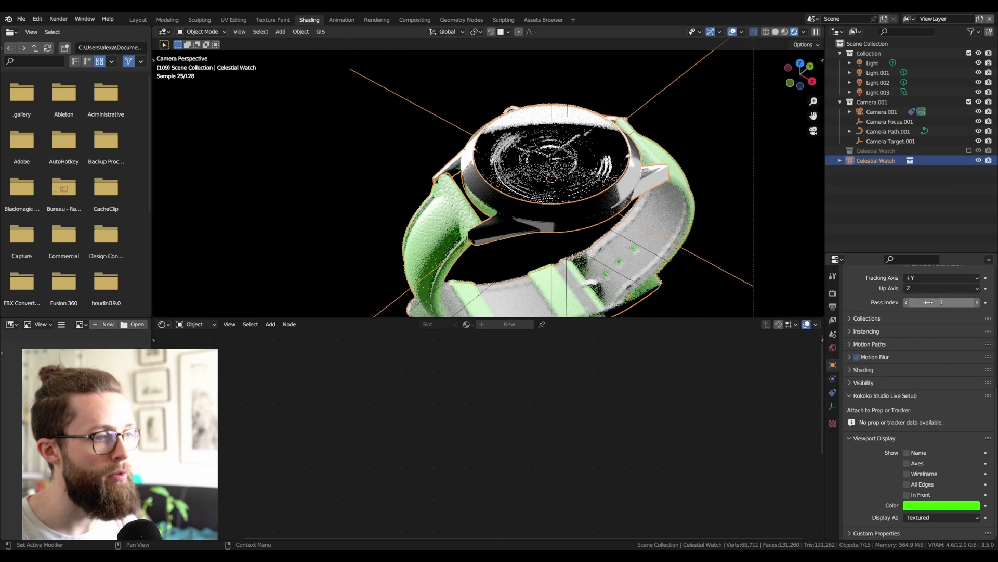
{"action": "left_click", "coordinate": [906, 302]}
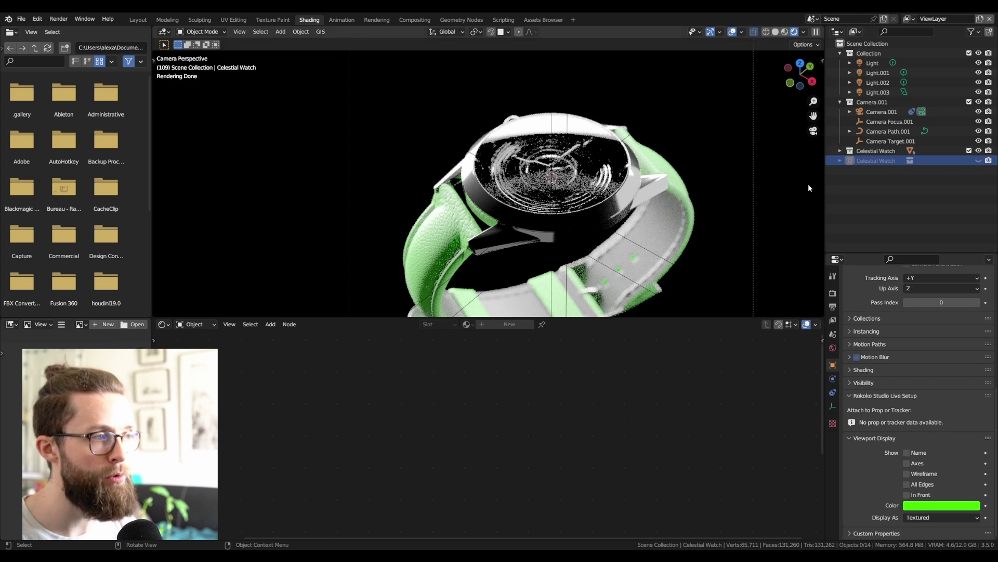
Select the watch body and reposition the Object Info node above the shader nodes of Steel Body.001.
{"action": "left_click", "coordinate": [596, 186]}
{"action": "scroll", "coordinate": [584, 405], "scroll_direction": "up", "scroll_amount": 3}
{"action": "mouse_move", "coordinate": [585, 405]}
{"action": "middle_mouse_down"}
{"action": "mouse_move", "coordinate": [595, 391]}
{"action": "mouse_move", "coordinate": [599, 398]}
{"action": "middle_mouse_up"}
{"action": "left_click_drag", "start_coordinate": [528, 381], "coordinate": [541, 364]}
{"action": "middle_click_drag", "start_coordinate": [509, 360], "coordinate": [515, 366]}
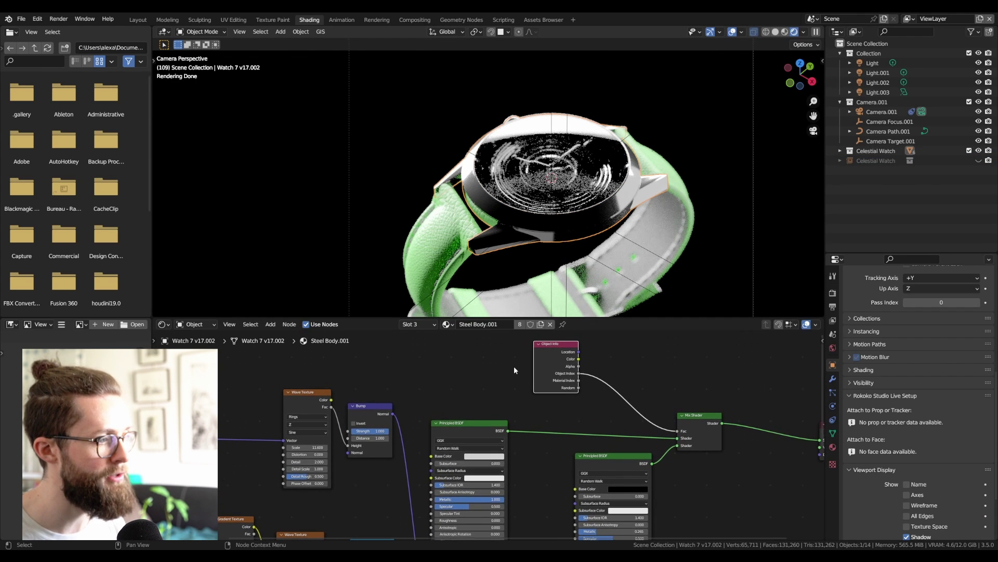
Add an Attribute node beside Object Info in Steel Body.001 and link its Color output to the Mix Shader's Fac input.
{"action": "key", "text": "shift+a"}
{"action": "type", "text": "a"}
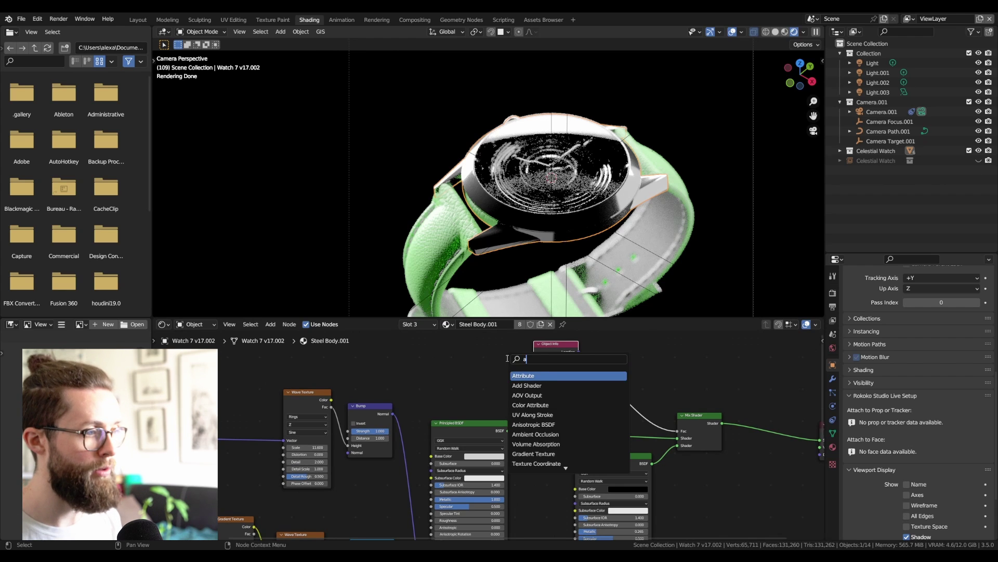
{"action": "type", "text": "ttr"}
{"action": "key", "text": "Return"}
{"action": "left_click", "coordinate": [489, 374]}
{"action": "scroll", "coordinate": [497, 381], "scroll_direction": "up", "scroll_amount": 4}
Set the Attribute node's name to pass_index and its type to Instancer.
{"action": "left_click", "coordinate": [513, 408]}
{"action": "type", "text": "pa"}
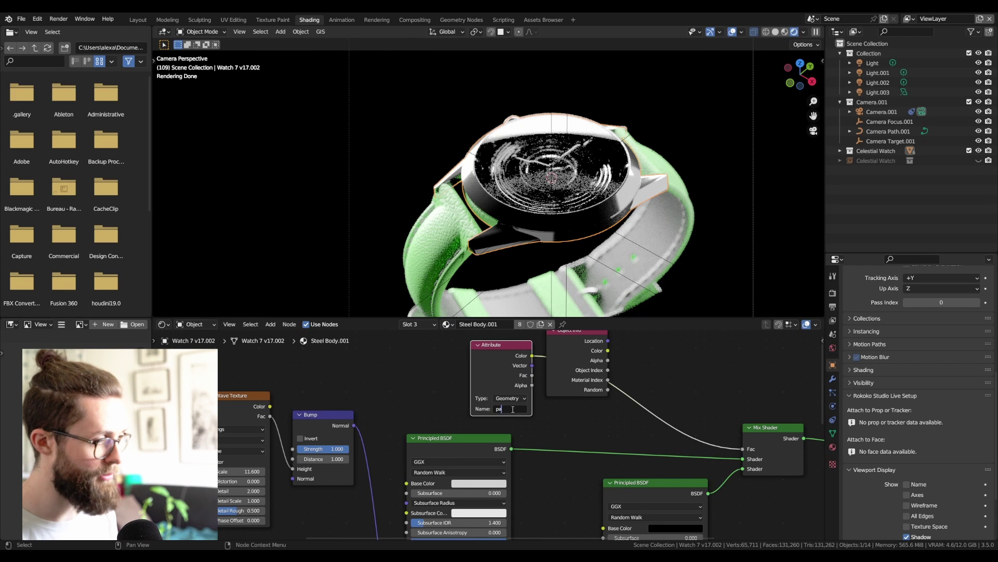
{"action": "type", "text": "ss"}
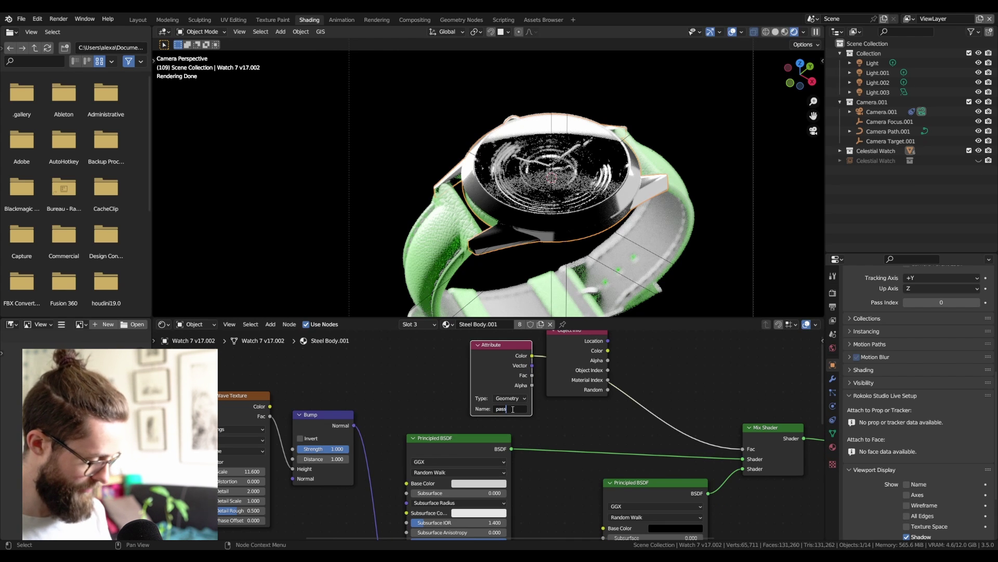
{"action": "type", "text": "_index"}
{"action": "key", "text": "Return"}
{"action": "left_click", "coordinate": [511, 398]}
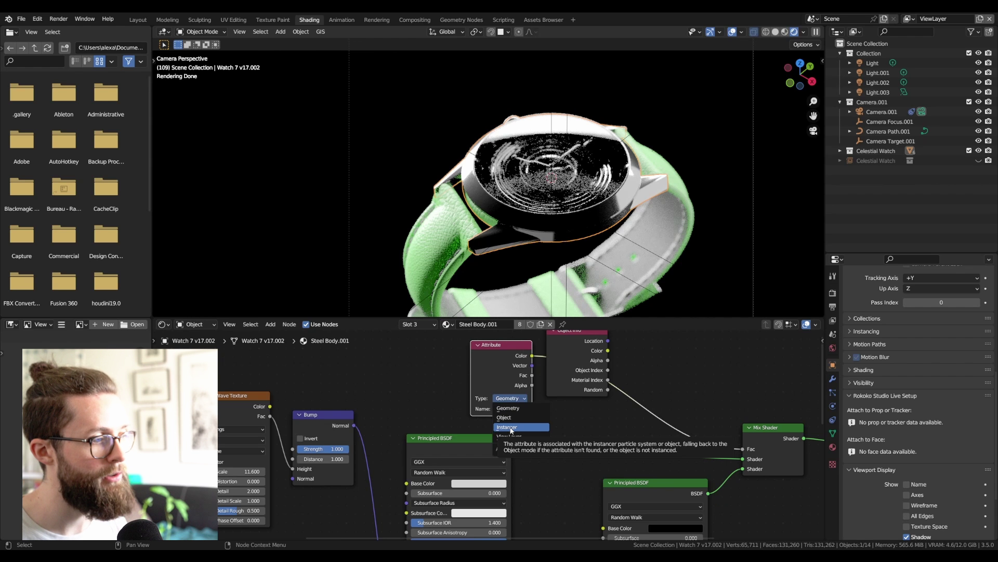
{"action": "left_click", "coordinate": [511, 429]}
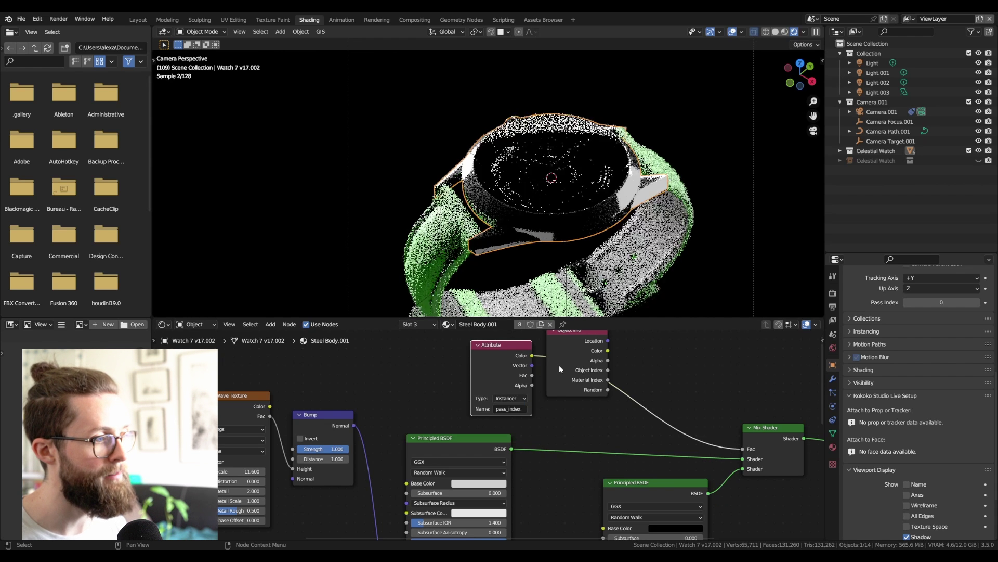
Exclude the original Celestial Watch collection, show its instance instead and set the instance's pass index to 1.
{"action": "left_click", "coordinate": [969, 150]}
{"action": "left_click", "coordinate": [979, 160]}
{"action": "left_click", "coordinate": [877, 160]}
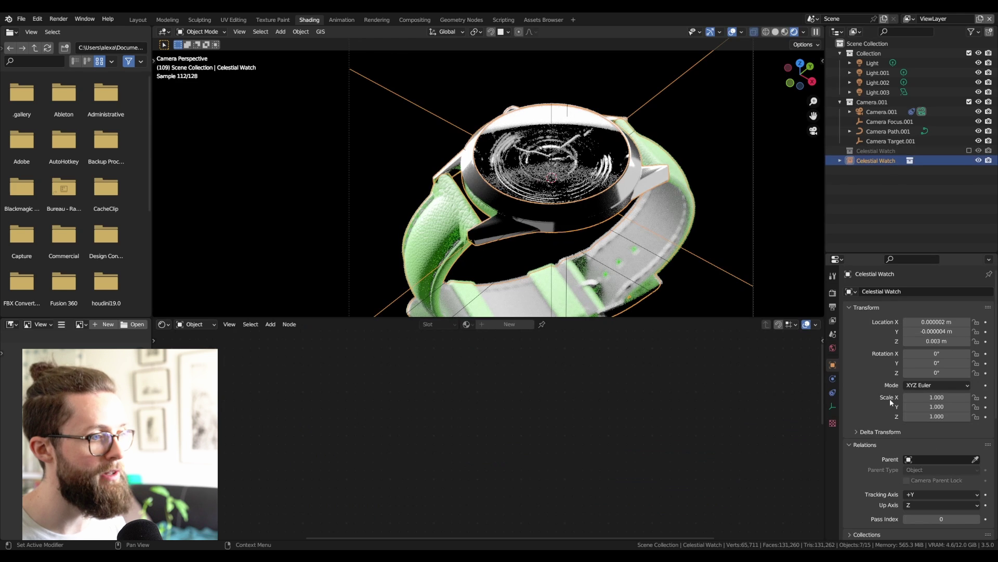
{"action": "left_click", "coordinate": [977, 519]}
{"action": "left_click", "coordinate": [906, 519]}
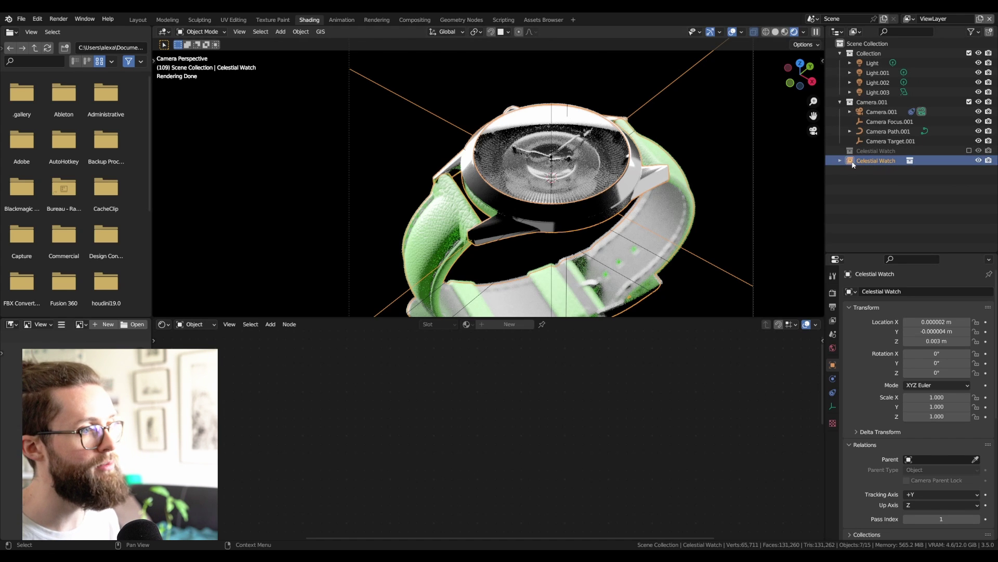
Duplicate the Celestial Watch instance and move the copy up and behind the first watch.
{"action": "key", "text": "shift+d"}
{"action": "right_click", "coordinate": [586, 189]}
{"action": "scroll", "coordinate": [586, 189], "scroll_direction": "down", "scroll_amount": 1}
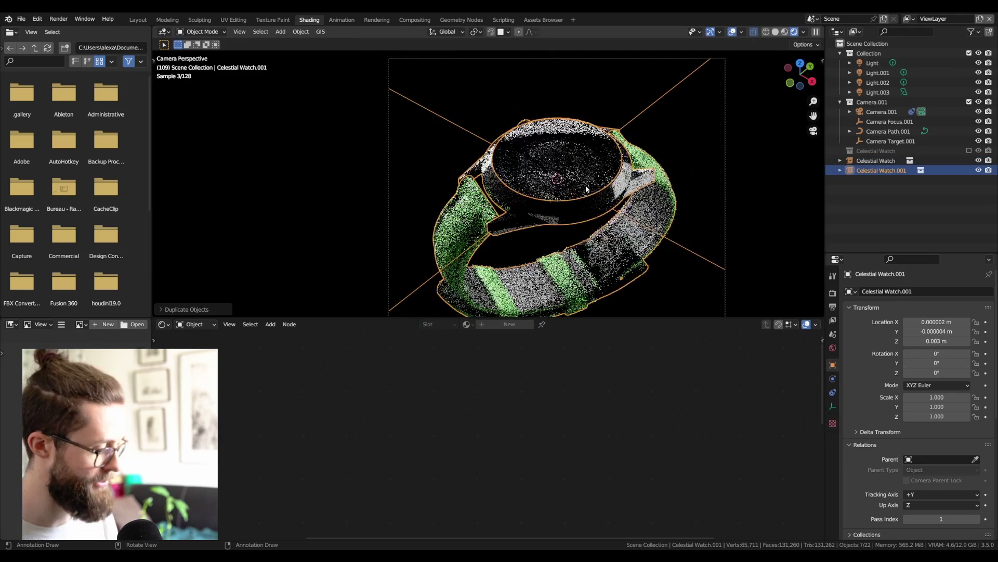
{"action": "key", "text": "g"}
{"action": "left_click", "coordinate": [500, 118]}
Set the duplicated instance's pass index to 0 and its viewport display color to red.
{"action": "scroll", "coordinate": [863, 399], "scroll_direction": "down", "scroll_amount": 4}
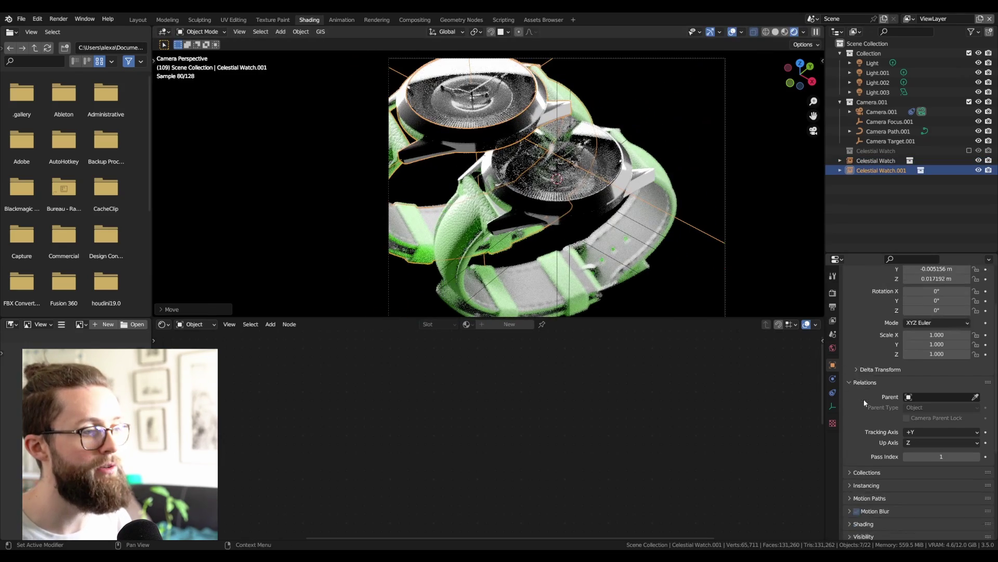
{"action": "scroll", "coordinate": [864, 399], "scroll_direction": "down", "scroll_amount": 5}
{"action": "left_click", "coordinate": [935, 506]}
Re-enable the original Celestial Watch collection and move the green instance to the right of the original watch.
{"action": "left_click", "coordinate": [969, 151]}
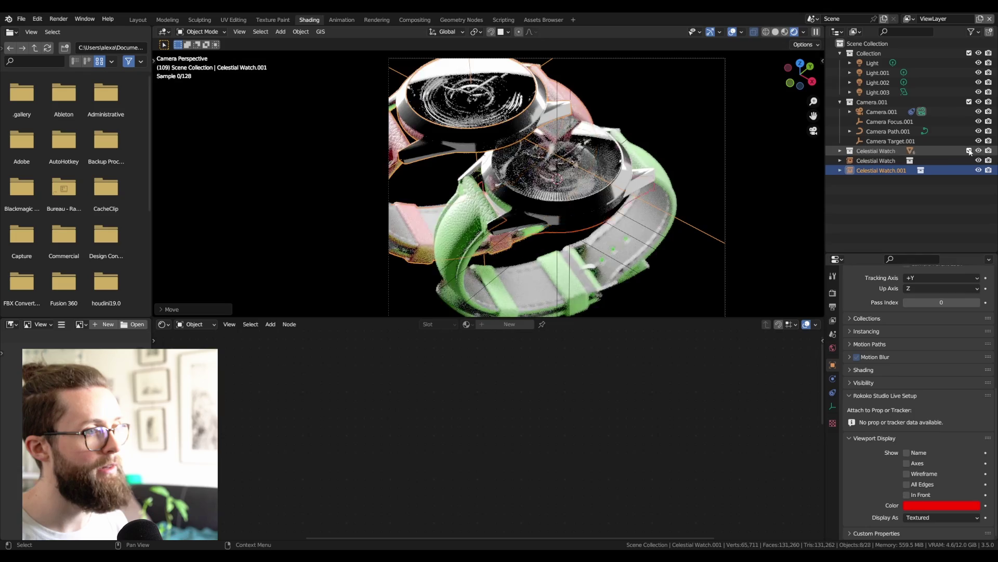
{"action": "left_click", "coordinate": [865, 162]}
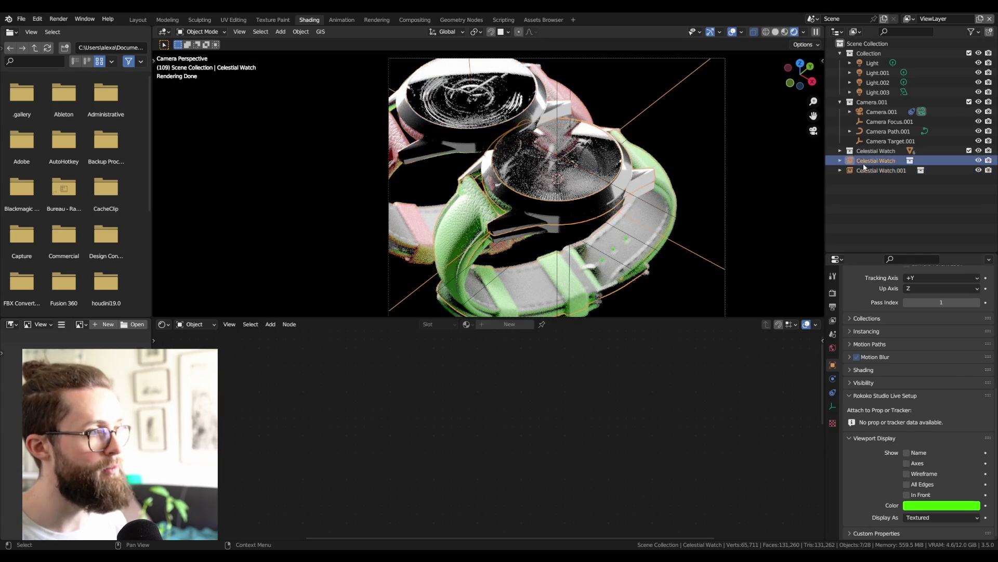
Try rotating the original watch body about the global Z axis.
{"action": "left_click", "coordinate": [576, 225]}
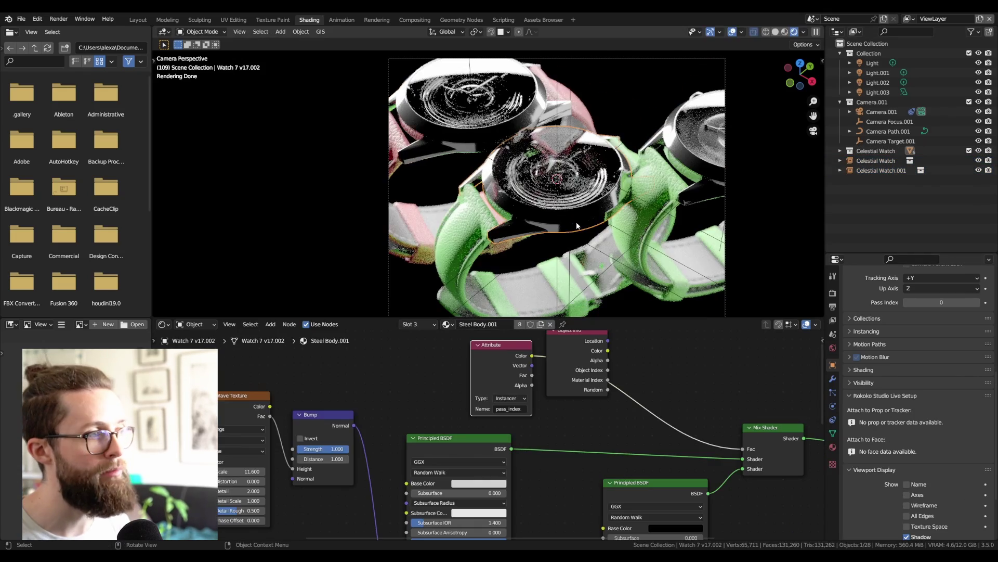
{"action": "key", "text": "r"}
{"action": "key", "text": "z"}
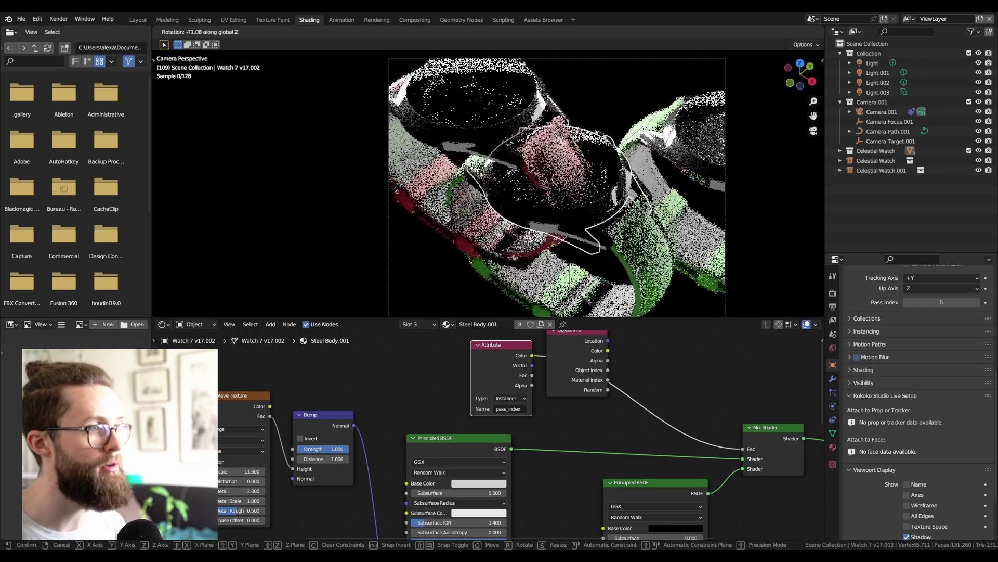
{"action": "right_click", "coordinate": [569, 205]}
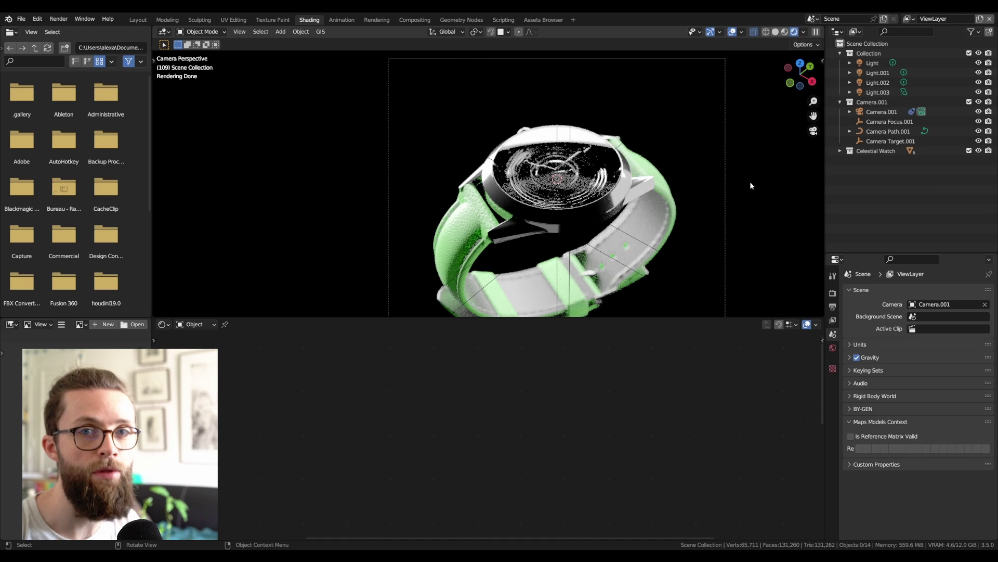
{"action": "left_click", "coordinate": [909, 20]}
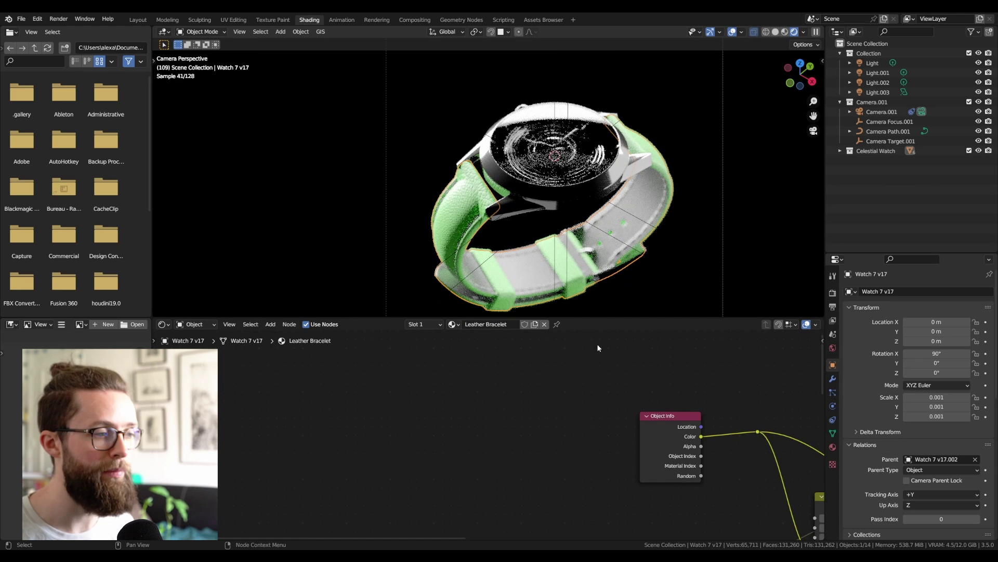
Delete the Object Info node from the Leather Bracelet material.
{"action": "middle_click_drag", "start_coordinate": [600, 406], "coordinate": [436, 415]}
{"action": "scroll", "coordinate": [517, 441], "scroll_direction": "up", "scroll_amount": 1}
{"action": "middle_click_drag", "start_coordinate": [517, 441], "coordinate": [496, 396]}
{"action": "left_click", "coordinate": [497, 396]}
{"action": "mouse_move", "coordinate": [496, 396]}
{"action": "left_mouse_down"}
{"action": "mouse_move", "coordinate": [534, 406]}
{"action": "mouse_move", "coordinate": [505, 387]}
{"action": "mouse_move", "coordinate": [513, 400]}
{"action": "left_mouse_up"}
{"action": "key", "text": "x"}
Add a ColorRamp node in place of the Object Info node and set its interpolation to Constant.
{"action": "key", "text": "shift+a"}
{"action": "type", "text": "ramp"}
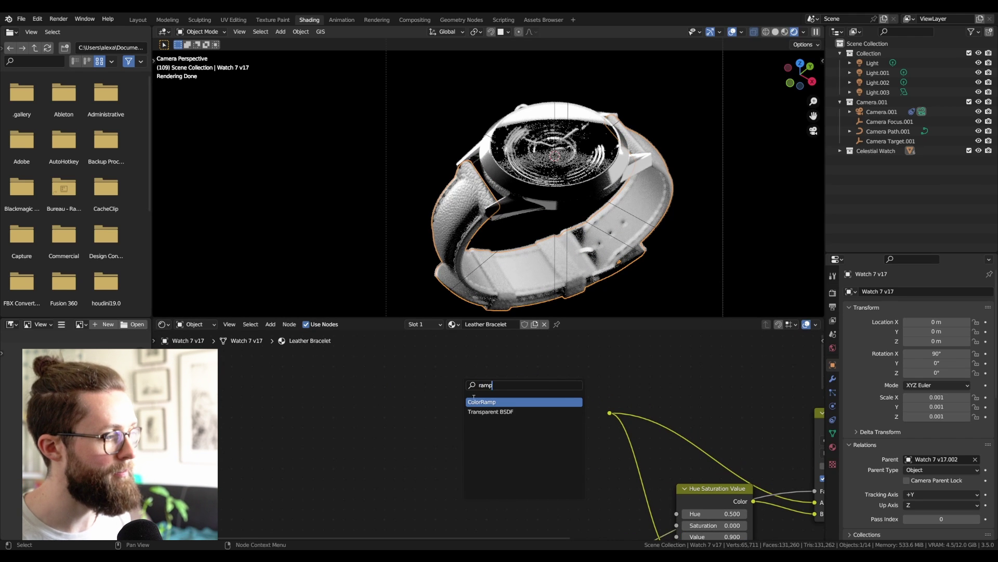
{"action": "mouse_move", "coordinate": [481, 427]}
{"action": "left_mouse_down"}
{"action": "mouse_move", "coordinate": [466, 427]}
{"action": "mouse_move", "coordinate": [478, 428]}
{"action": "left_mouse_up"}
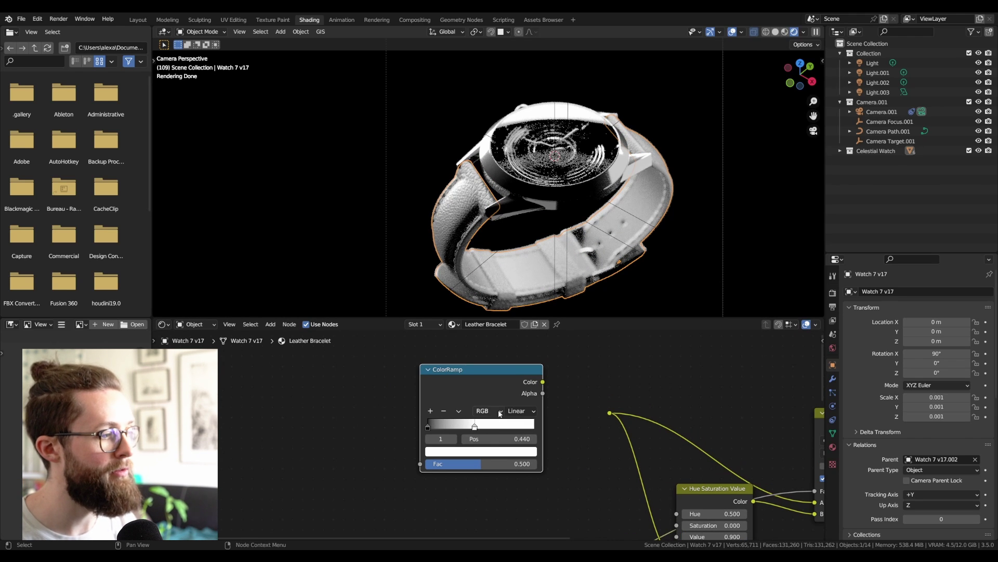
{"action": "left_click", "coordinate": [522, 411]}
{"action": "left_click", "coordinate": [522, 466]}
Add two stops to the color ramp and position the last three stops at 0.25, 0.5 and 0.75.
{"action": "left_click", "coordinate": [429, 411]}
{"action": "left_click", "coordinate": [430, 411]}
{"action": "left_click_drag", "start_coordinate": [469, 427], "coordinate": [498, 427]}
{"action": "double_click", "coordinate": [508, 439]}
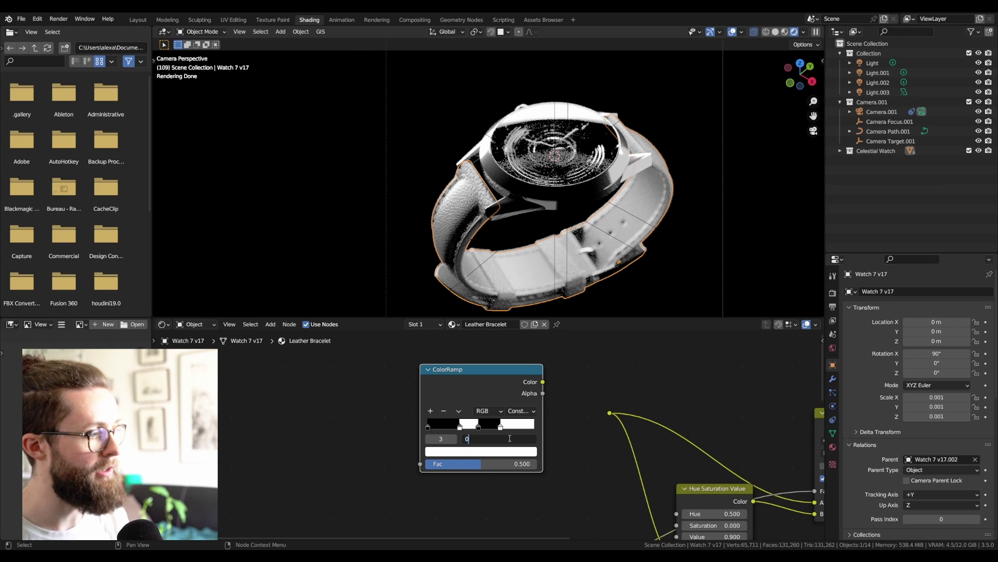
{"action": "type", "text": "0.5"}
{"action": "key", "text": "Return"}
{"action": "left_click", "coordinate": [479, 427]}
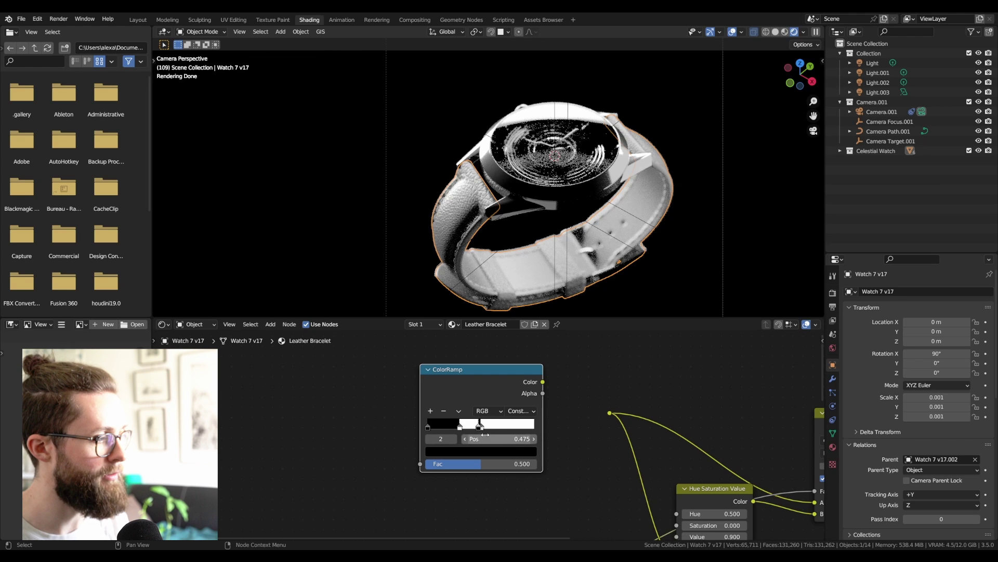
{"action": "left_click", "coordinate": [473, 435]}
{"action": "type", "text": "0.75"}
{"action": "key", "text": "Return"}
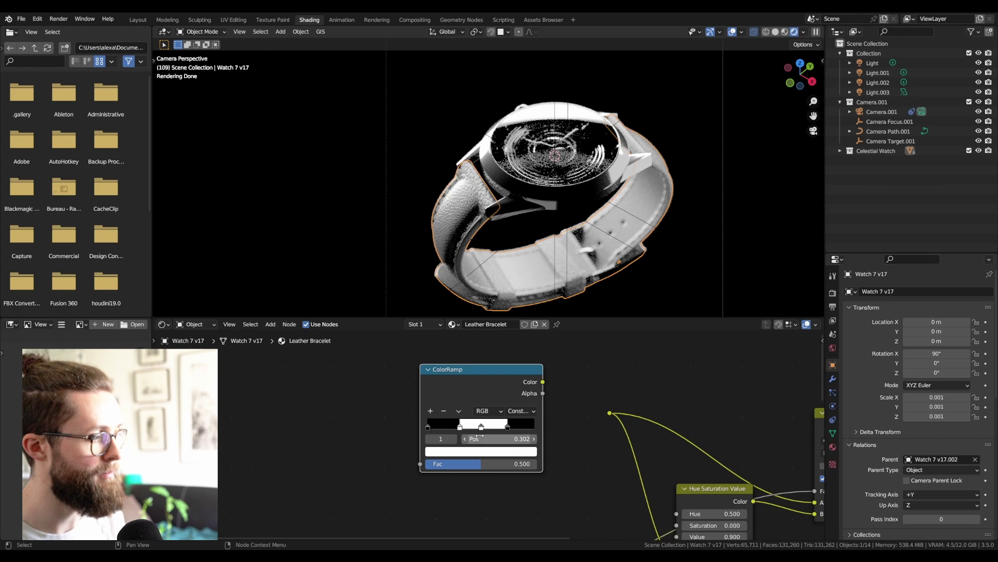
Color the ramp's 0.75 stop red and its 0.5 stop blue.
{"action": "left_click", "coordinate": [481, 451]}
{"action": "left_click_drag", "start_coordinate": [515, 354], "coordinate": [513, 303]}
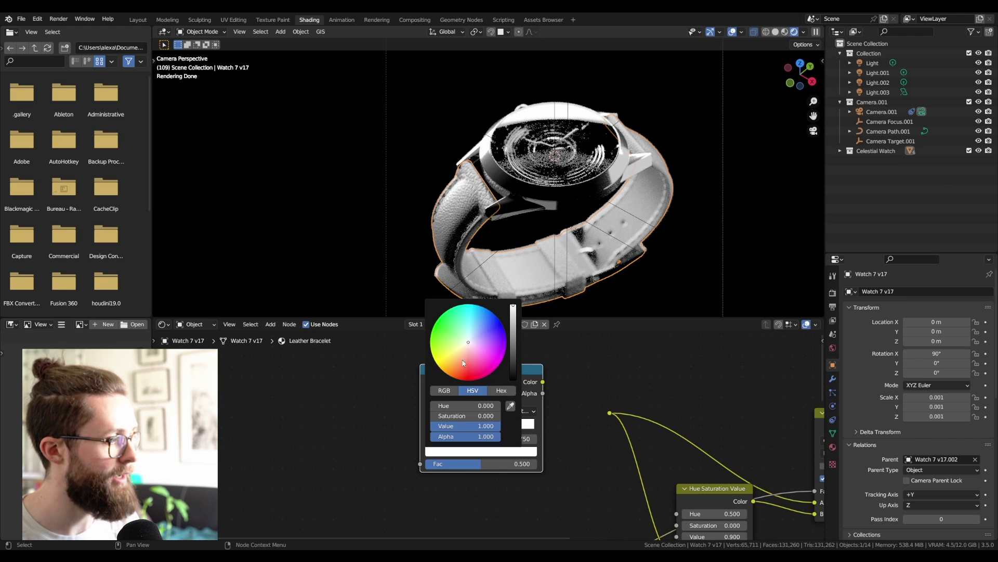
{"action": "left_click_drag", "start_coordinate": [469, 364], "coordinate": [469, 382]}
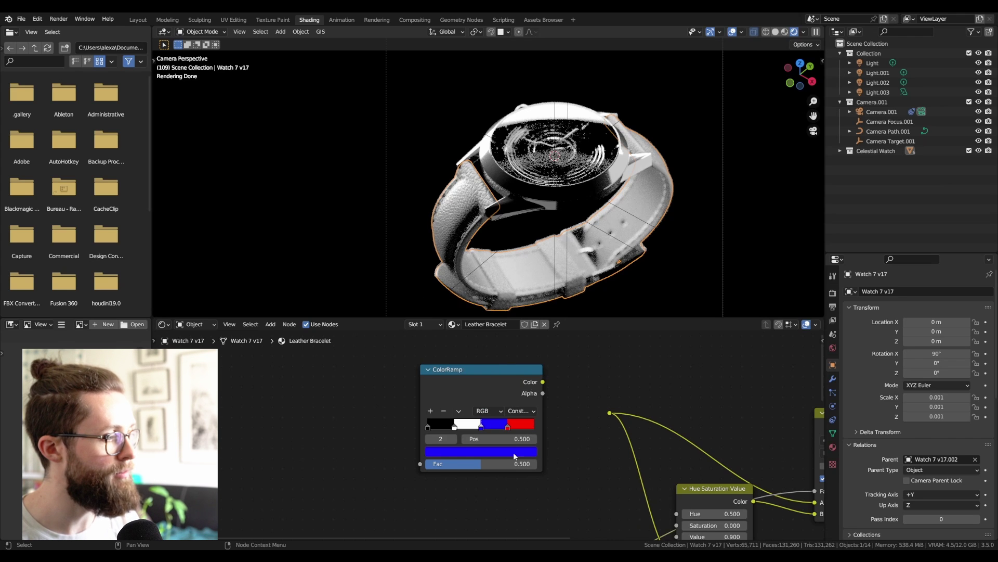
Color the ramp's 0.25 stop dark brown and connect the ramp's Color output to the reroute with Fac at 1.000.
{"action": "left_click", "coordinate": [453, 427]}
{"action": "left_click", "coordinate": [465, 452]}
{"action": "left_click", "coordinate": [465, 367]}
{"action": "left_click_drag", "start_coordinate": [513, 352], "coordinate": [464, 361]}
{"action": "left_click", "coordinate": [466, 358]}
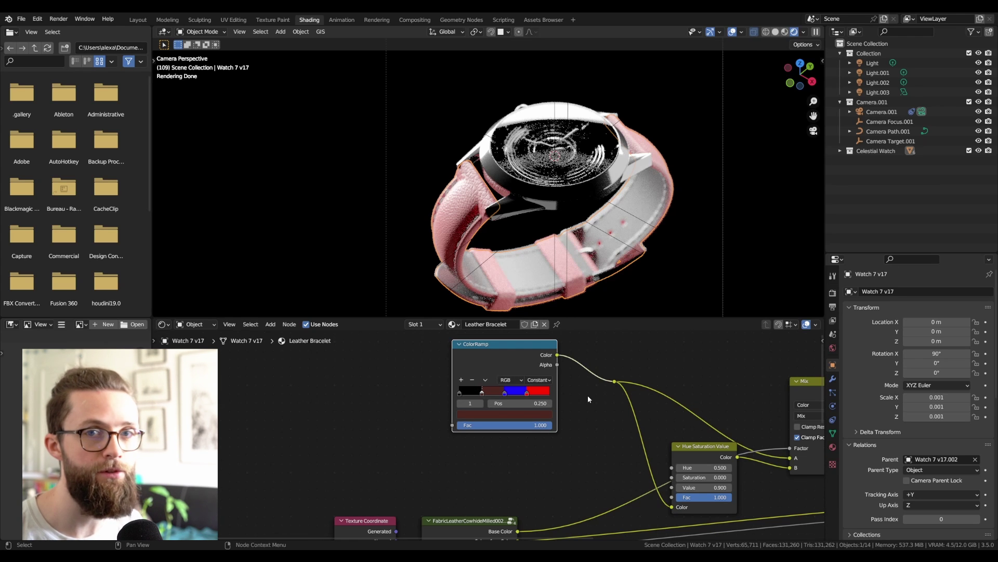
Add a new custom property to the view layer.
{"action": "left_click", "coordinate": [833, 321]}
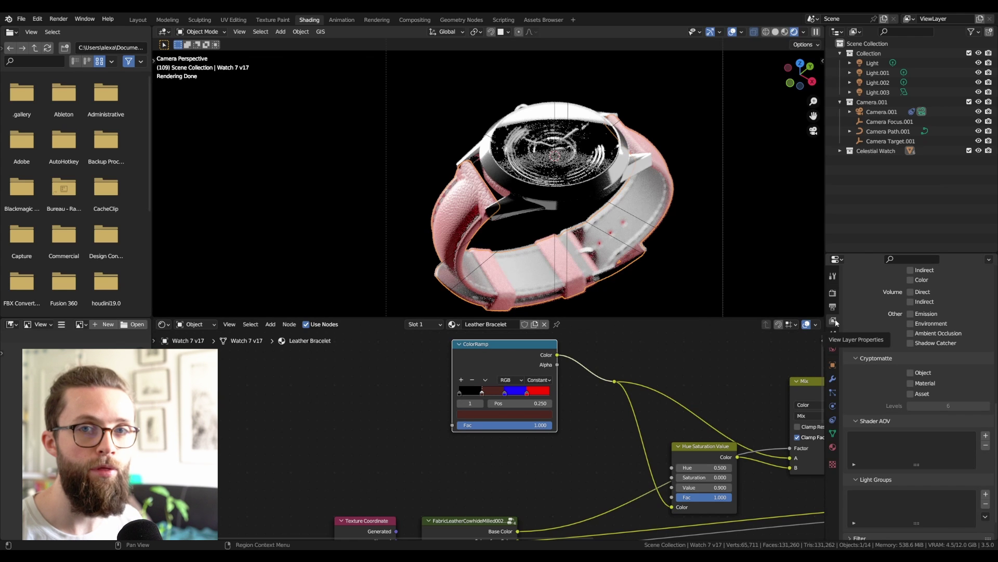
{"action": "scroll", "coordinate": [883, 371], "scroll_direction": "down", "scroll_amount": 2}
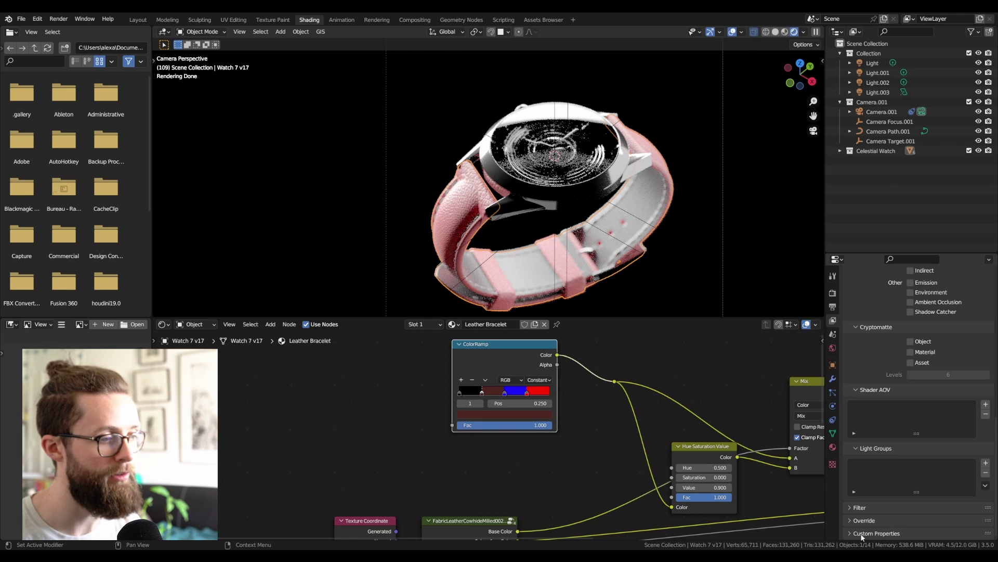
{"action": "scroll", "coordinate": [862, 536], "scroll_direction": "down", "scroll_amount": 2}
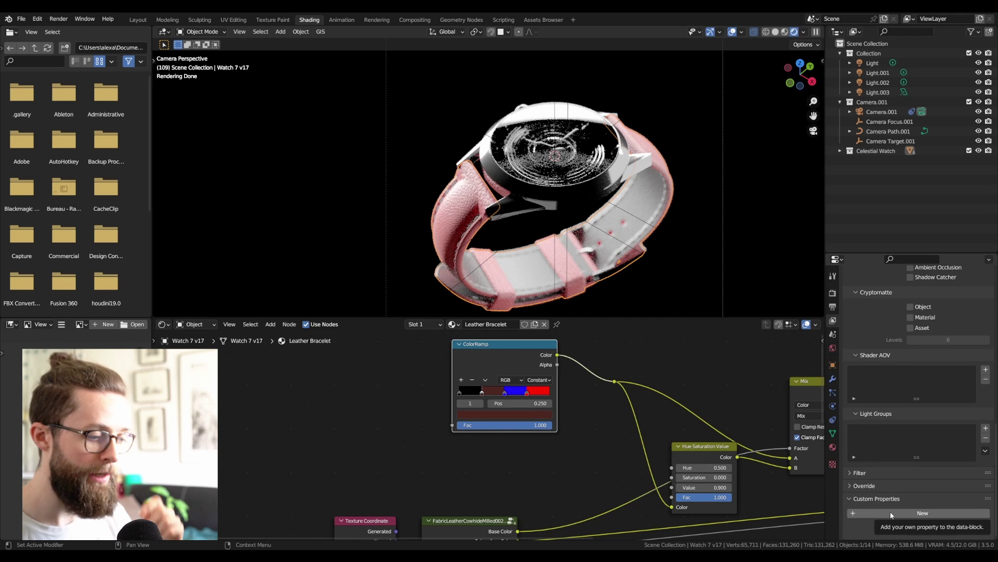
{"action": "left_click", "coordinate": [890, 512]}
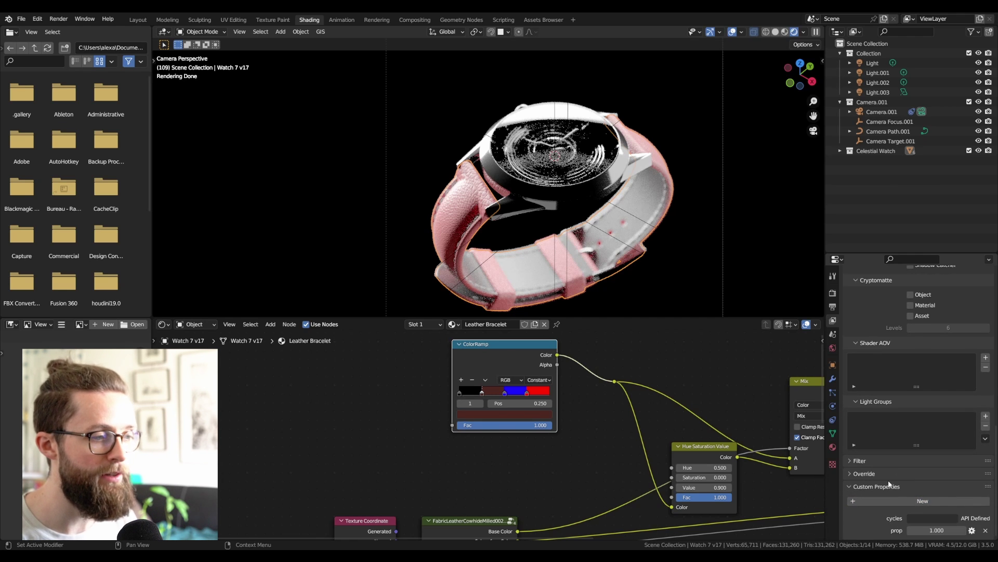
Name the view layer's custom property leather_color and change its type to Integer.
{"action": "left_click", "coordinate": [972, 531]}
{"action": "left_click", "coordinate": [929, 409]}
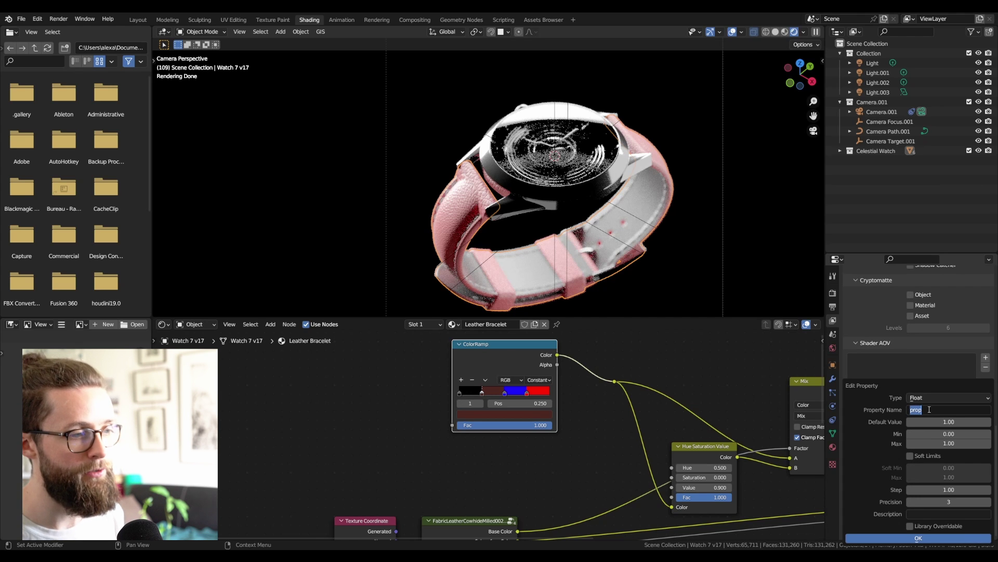
{"action": "type", "text": "leather"}
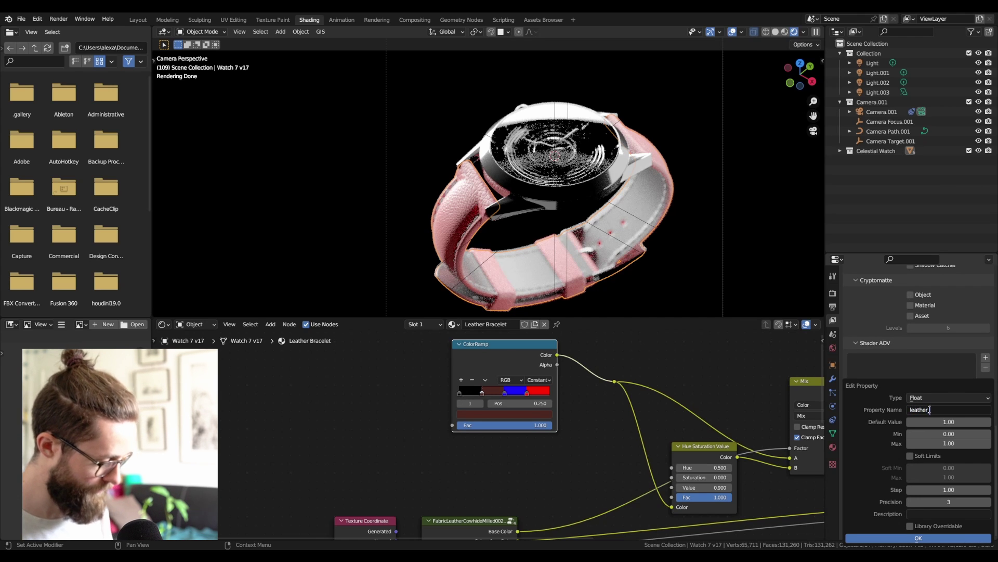
{"action": "key", "text": "Return"}
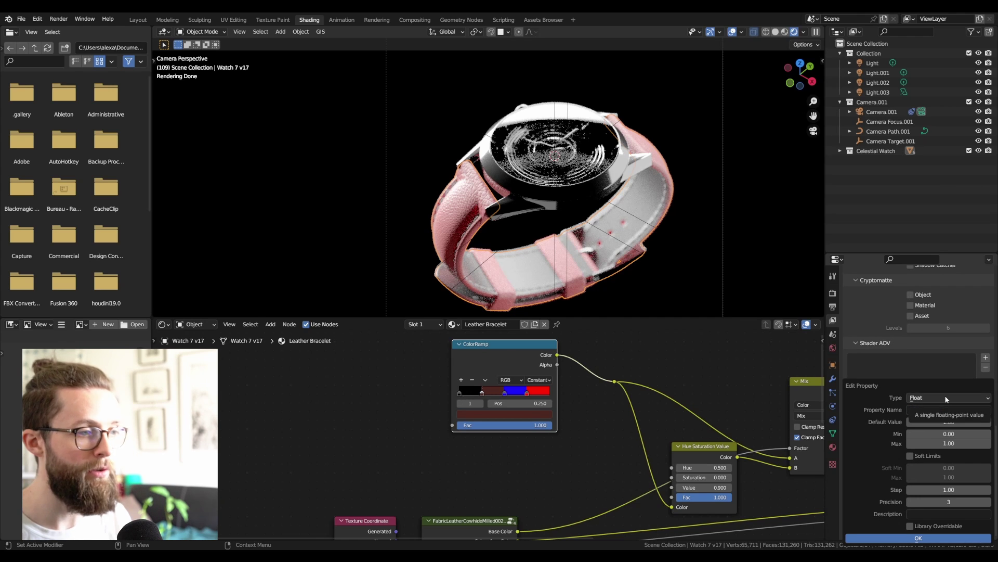
{"action": "left_click", "coordinate": [929, 397]}
{"action": "left_click", "coordinate": [926, 430]}
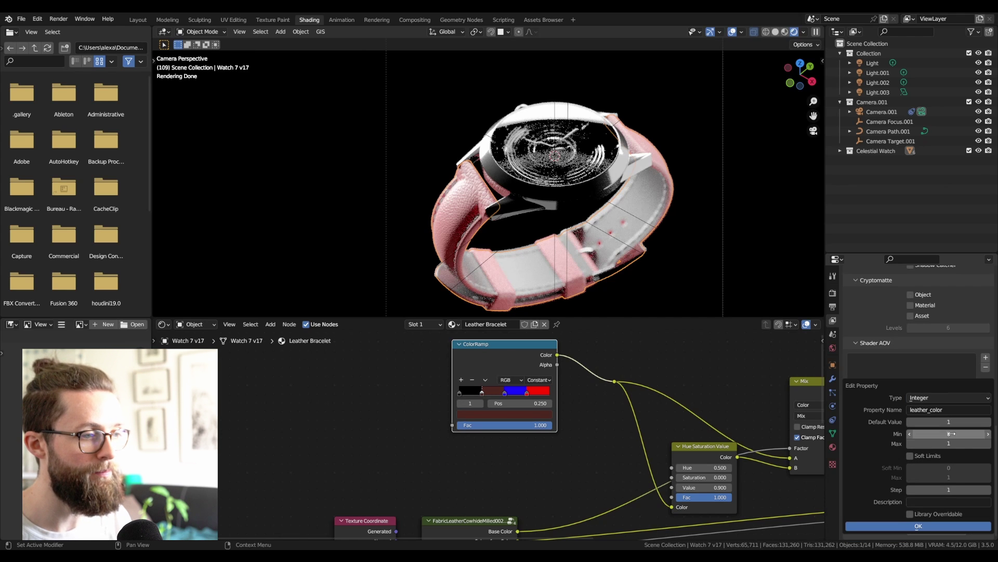
Set the leather_color property's maximum to 10 and apply the property settings.
{"action": "left_click", "coordinate": [944, 444]}
{"action": "type", "text": "10"}
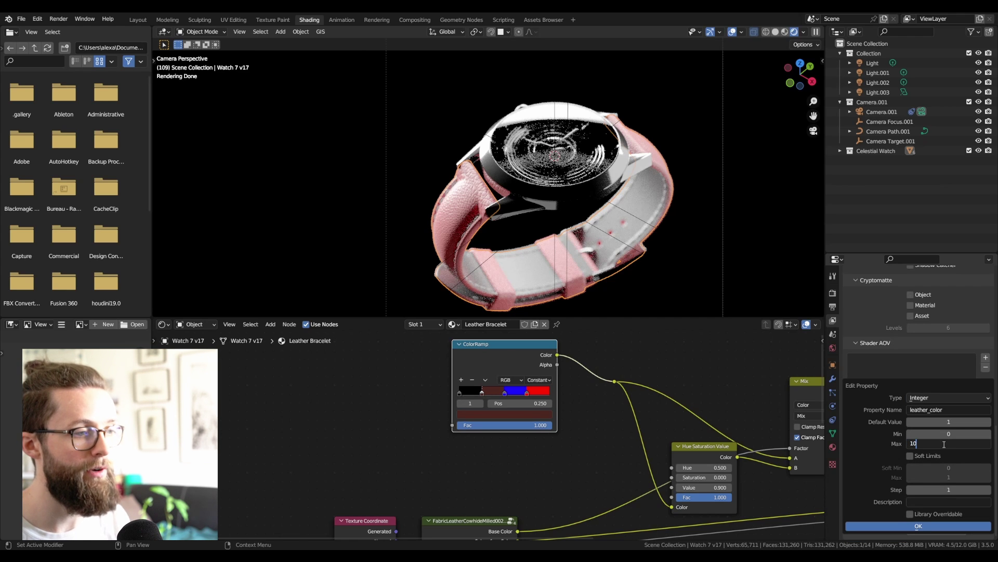
{"action": "key", "text": "Return"}
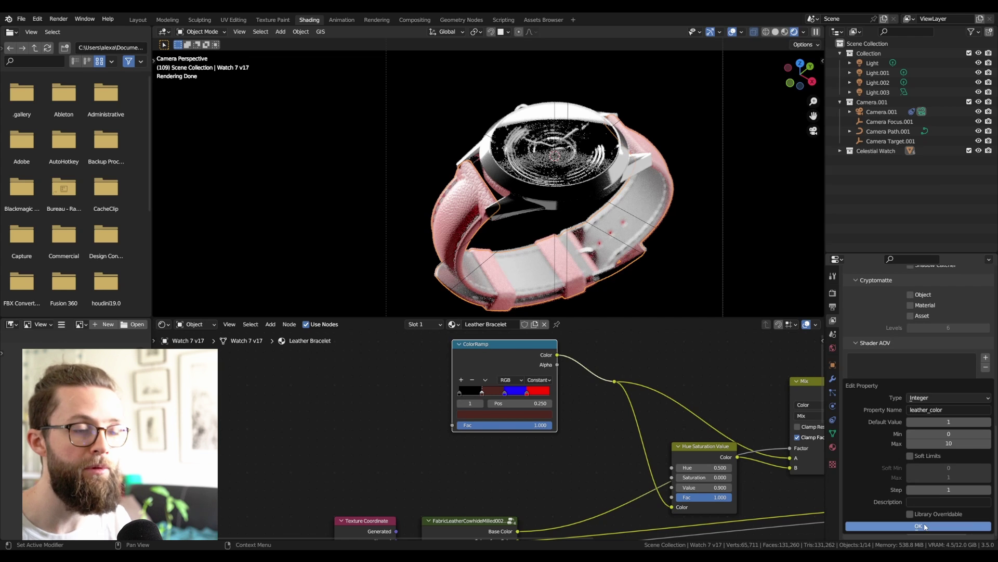
{"action": "left_click", "coordinate": [925, 527]}
Add an Attribute node beside the ColorRamp in the Leather Bracelet material.
{"action": "key", "text": "shift+a"}
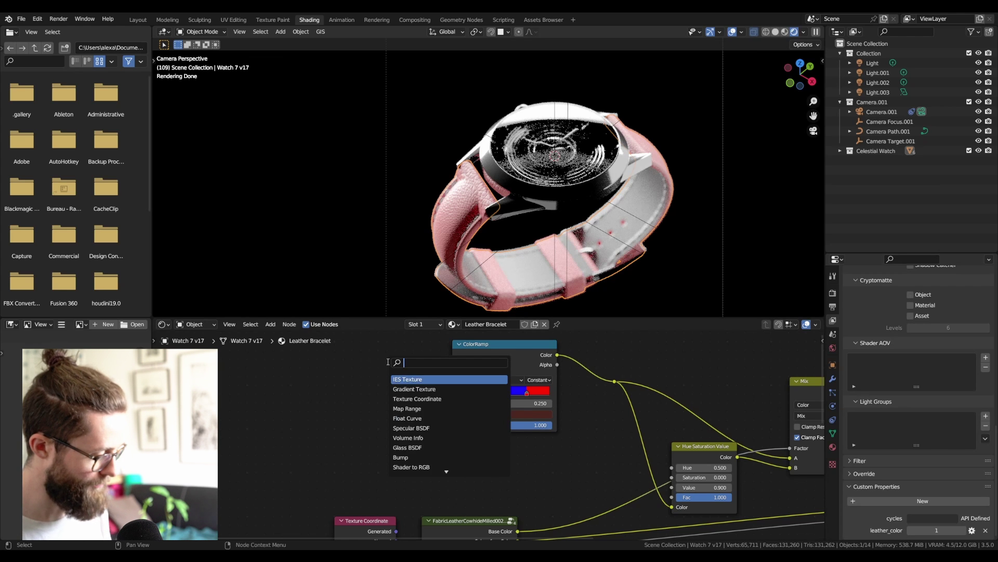
{"action": "type", "text": "att"}
{"action": "key", "text": "Return"}
{"action": "left_click", "coordinate": [333, 362]}
Set the Attribute node's name to leather_color and its type to View Layer.
{"action": "left_click", "coordinate": [364, 427]}
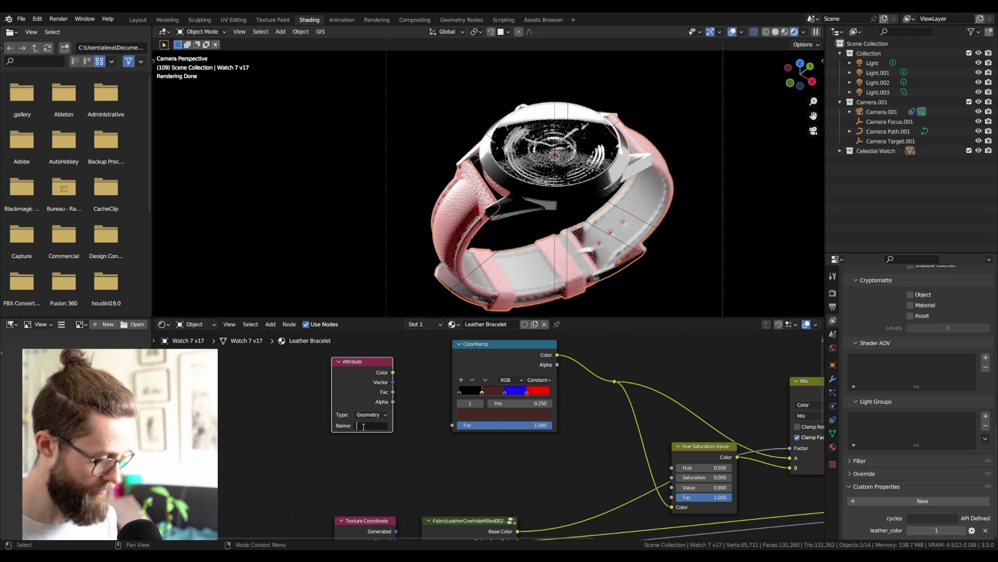
{"action": "type", "text": "leather_color"}
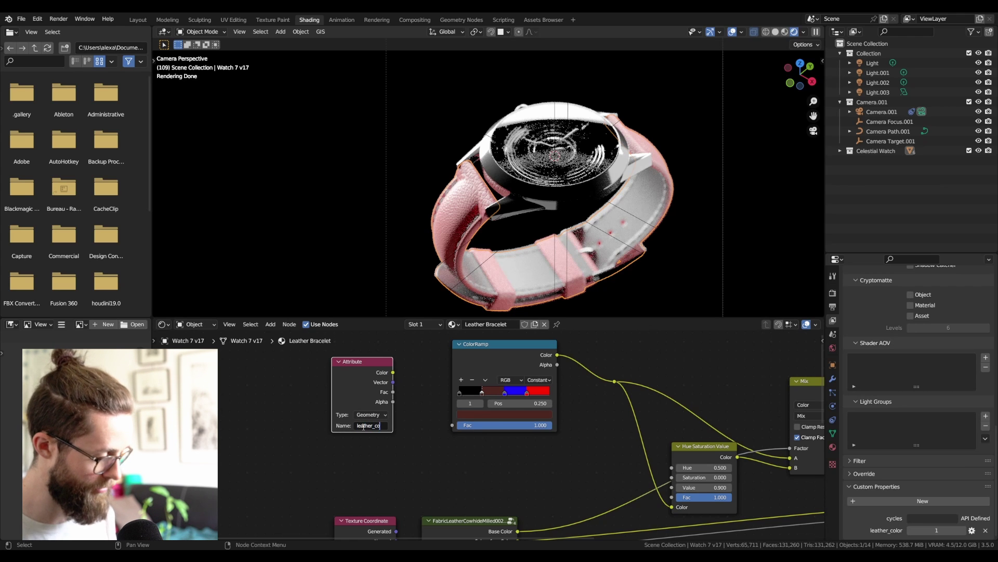
{"action": "key", "text": "Return"}
{"action": "left_click", "coordinate": [370, 414]}
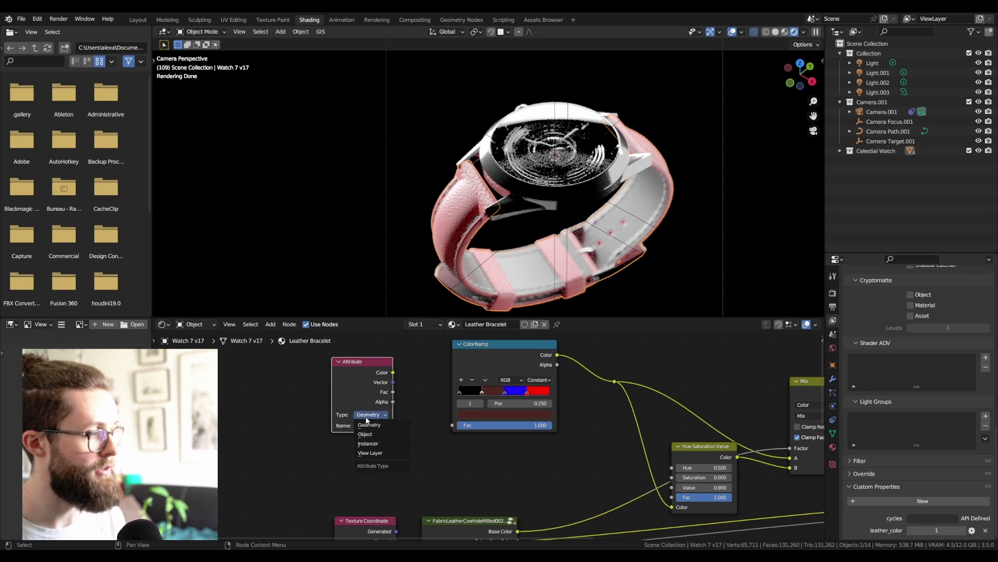
{"action": "left_click", "coordinate": [378, 451]}
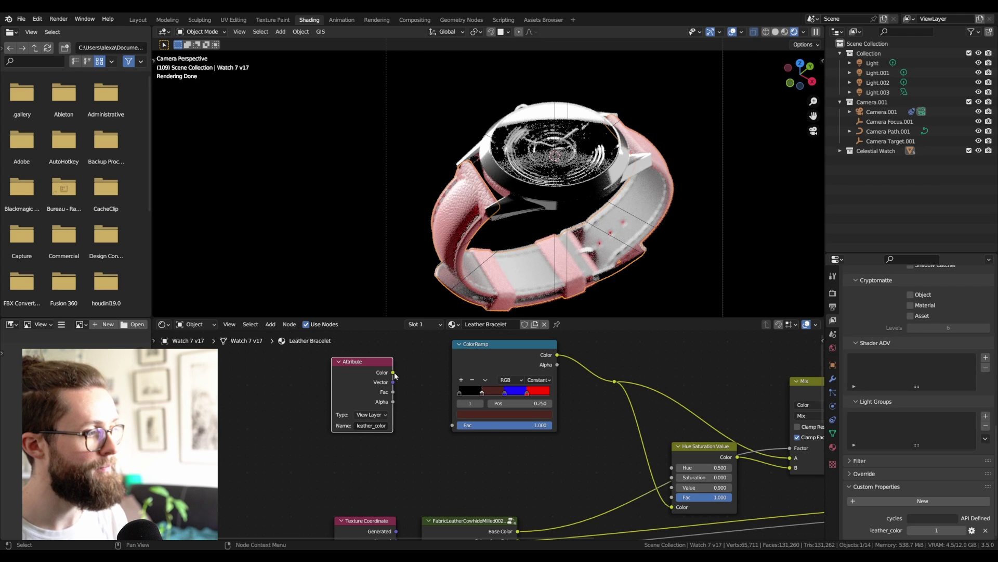
Insert a Math node set to Divide by 4 between the Attribute's Color output and the ColorRamp's Fac input.
{"action": "mouse_move", "coordinate": [364, 364]}
{"action": "left_mouse_down"}
{"action": "mouse_move", "coordinate": [281, 369]}
{"action": "mouse_move", "coordinate": [354, 352]}
{"action": "left_mouse_up"}
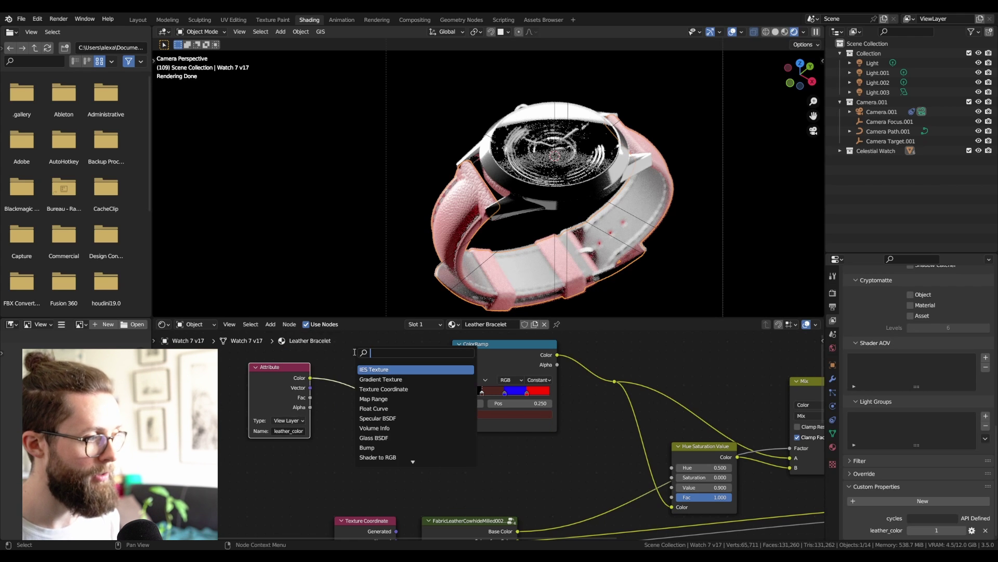
{"action": "key", "text": "Down"}
{"action": "key", "text": "Down"}
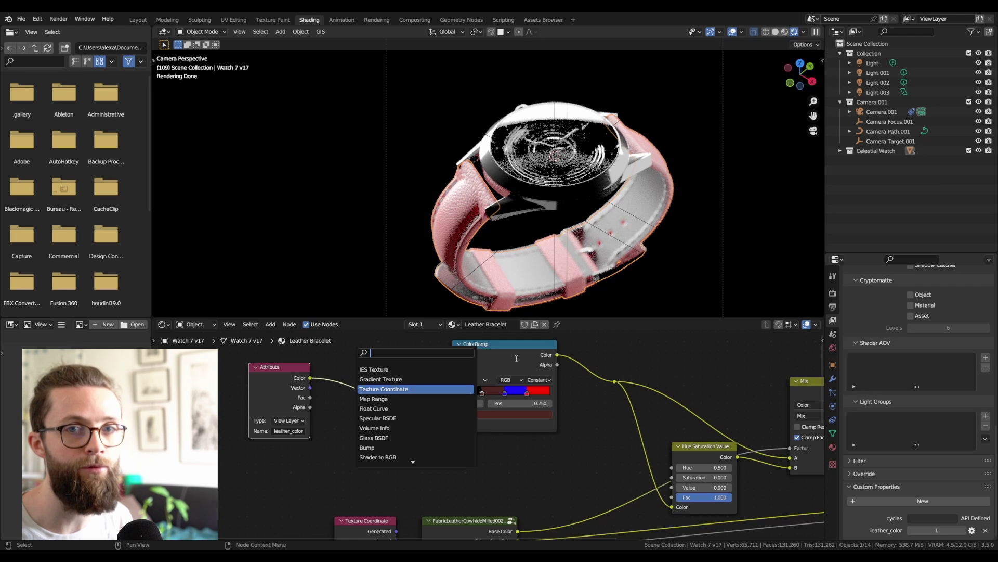
{"action": "type", "text": "mat"}
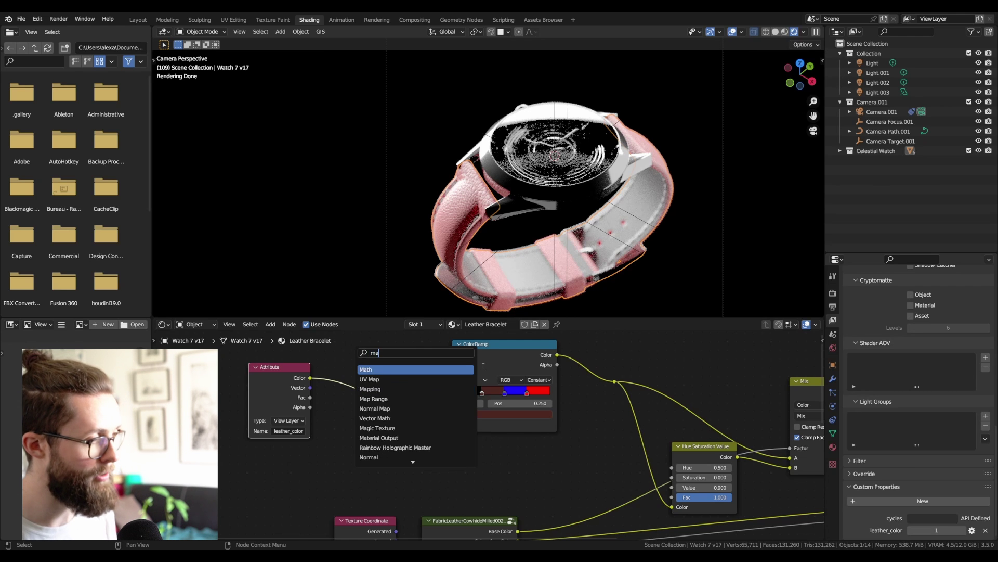
{"action": "left_click", "coordinate": [406, 369]}
{"action": "left_click", "coordinate": [398, 390]}
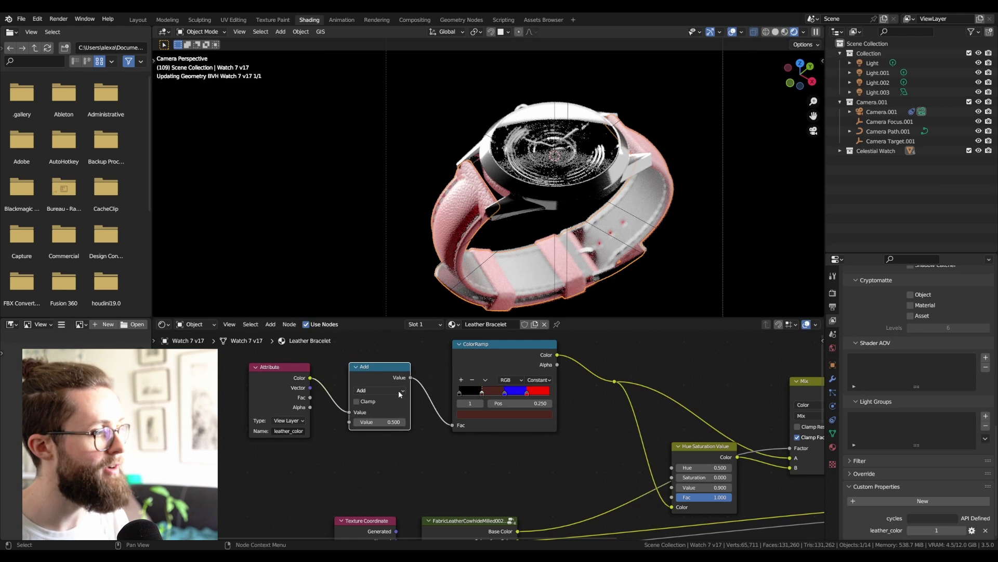
{"action": "left_click", "coordinate": [391, 390]}
{"action": "left_click", "coordinate": [373, 442]}
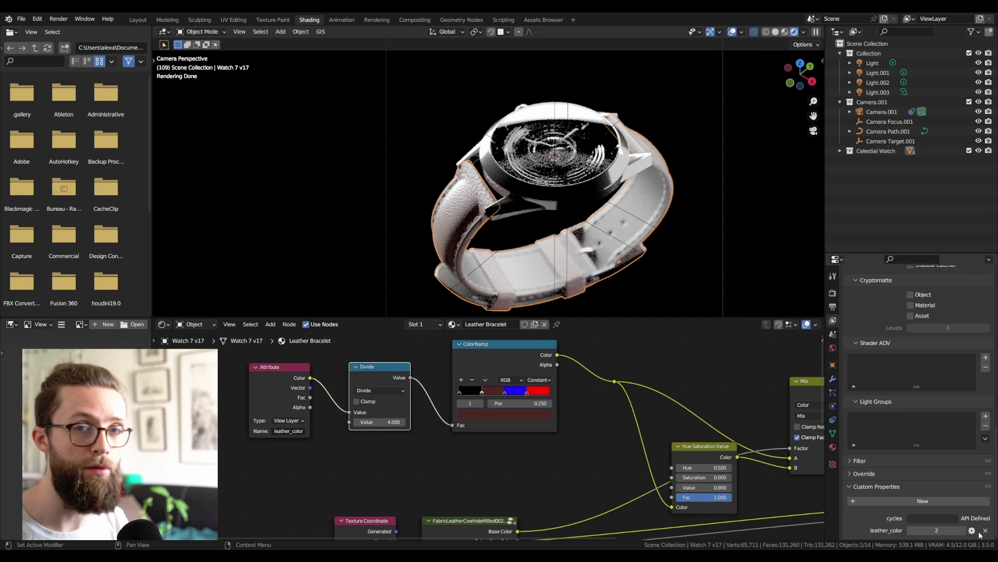
Step the view layer's leather_color property up to 5 to cycle the strap through the ramp colors.
{"action": "left_click", "coordinate": [964, 530]}
{"action": "left_click", "coordinate": [963, 530]}
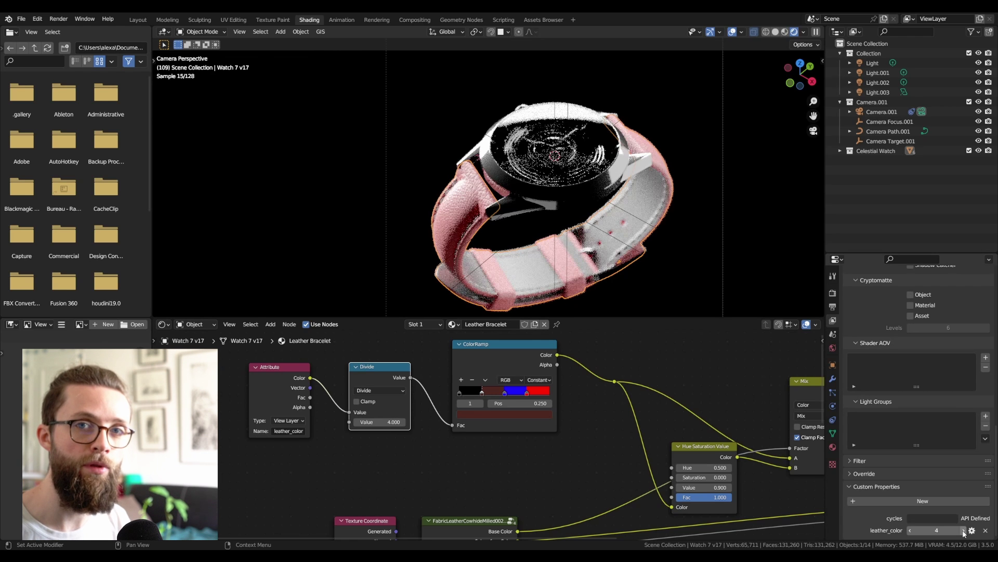
{"action": "left_click", "coordinate": [963, 531]}
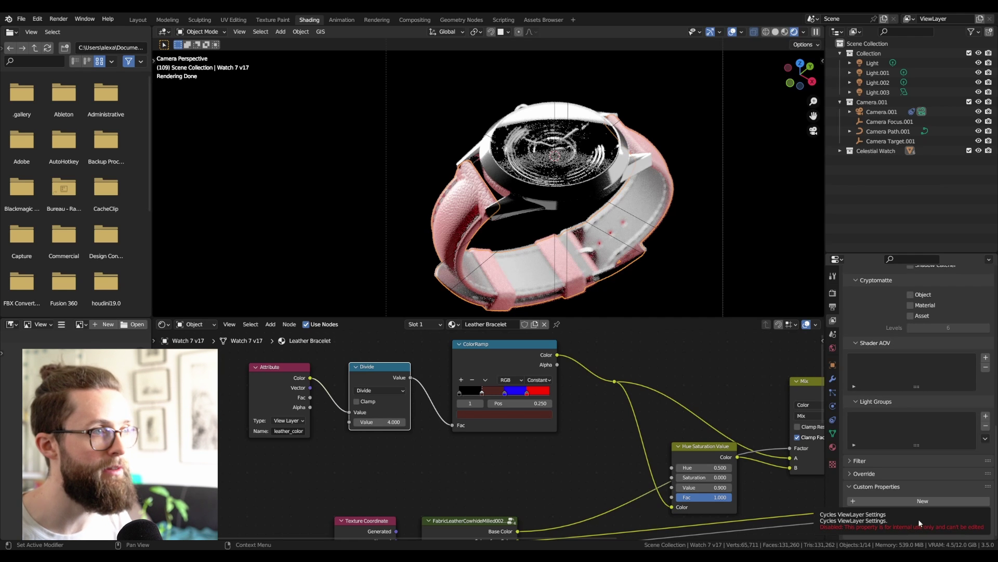
Create a view layer named Blue from the current layer's copied settings, with leather_color set to 3.
{"action": "left_click", "coordinate": [980, 20]}
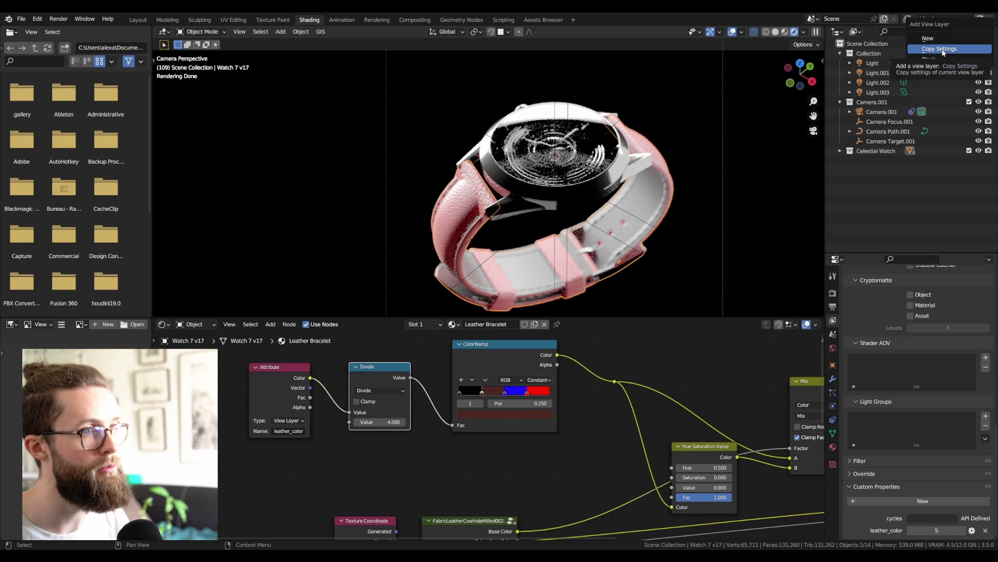
{"action": "left_click", "coordinate": [942, 49]}
{"action": "left_click", "coordinate": [943, 19]}
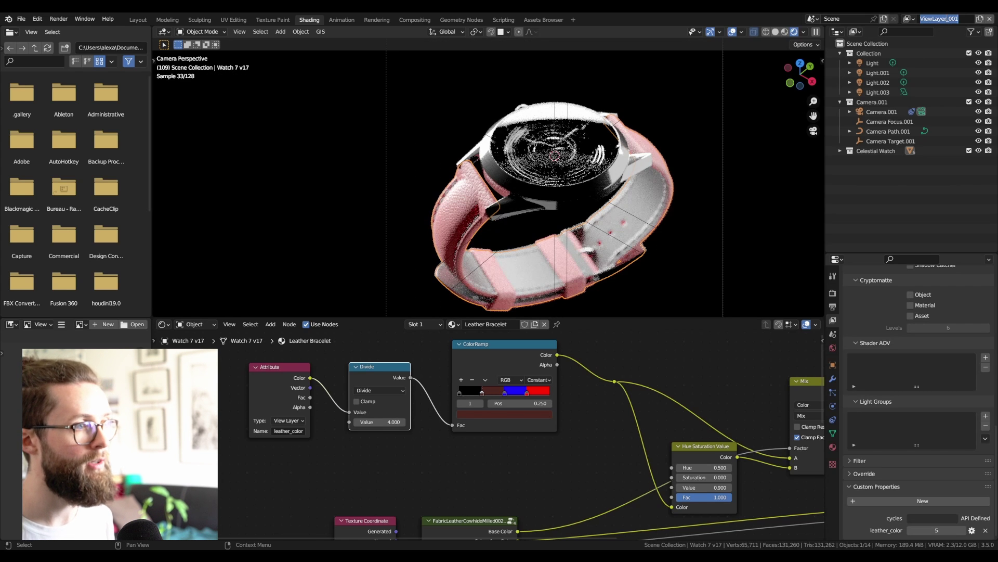
{"action": "type", "text": "Blue"}
{"action": "key", "text": "Return"}
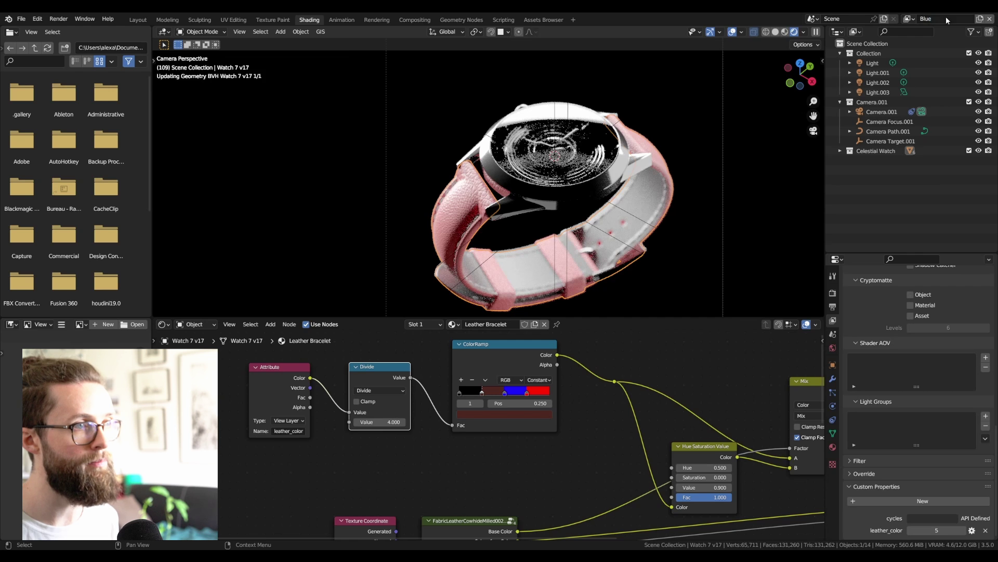
{"action": "left_click", "coordinate": [911, 530]}
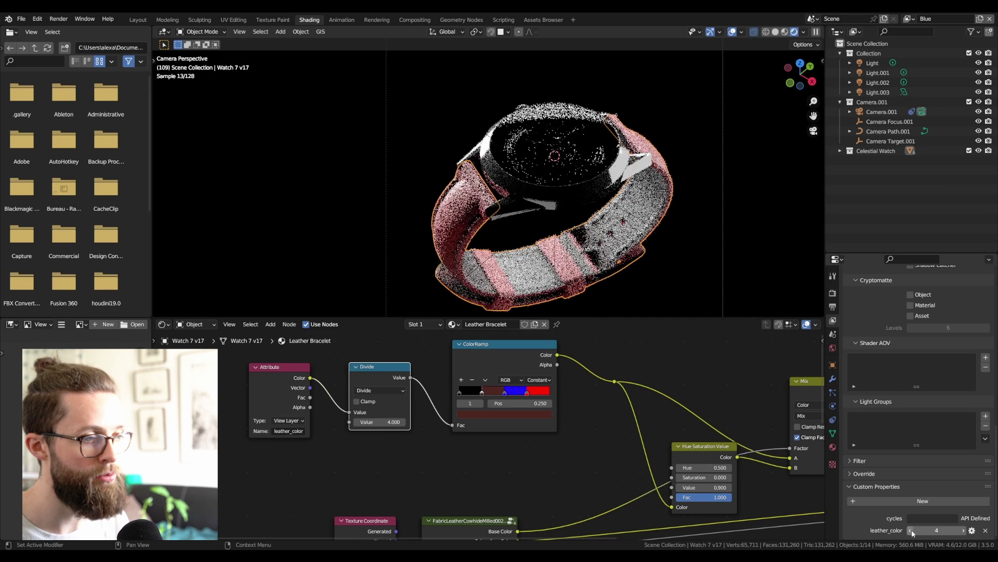
{"action": "left_click", "coordinate": [911, 533]}
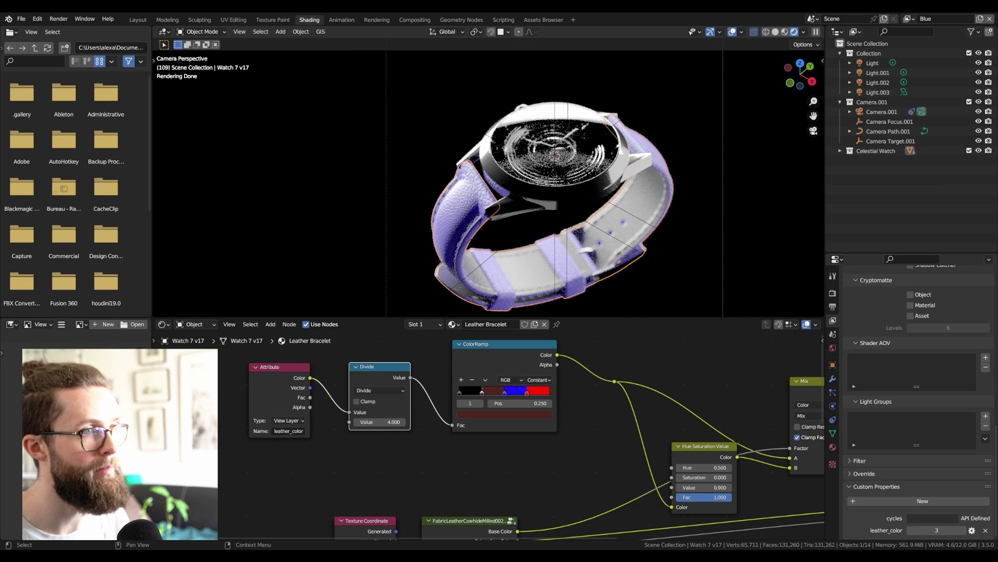
Set the original view layer's leather_color to 4 and rename that layer Red.
{"action": "left_click", "coordinate": [915, 18]}
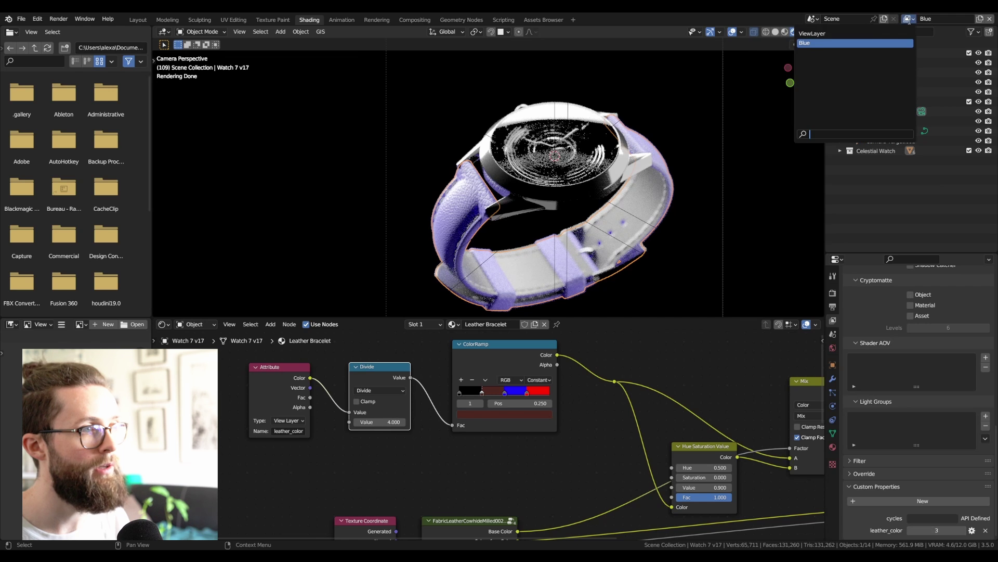
{"action": "left_click", "coordinate": [874, 33]}
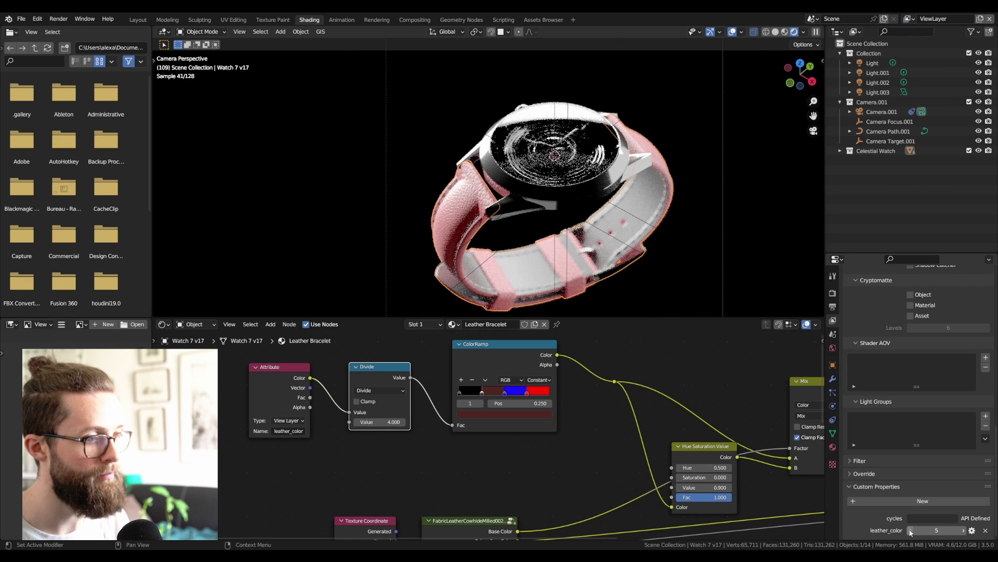
{"action": "left_click", "coordinate": [910, 530]}
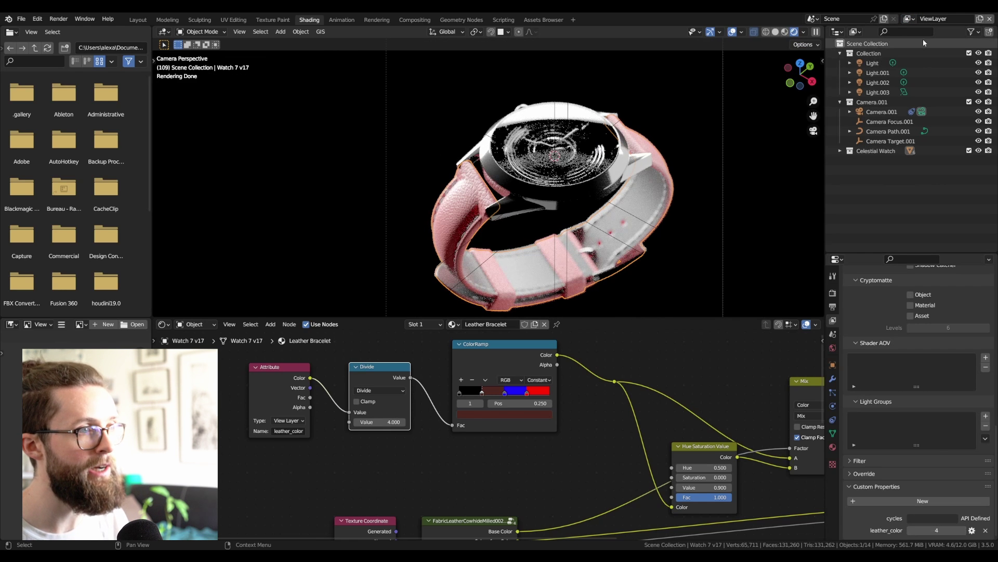
{"action": "left_click", "coordinate": [947, 19]}
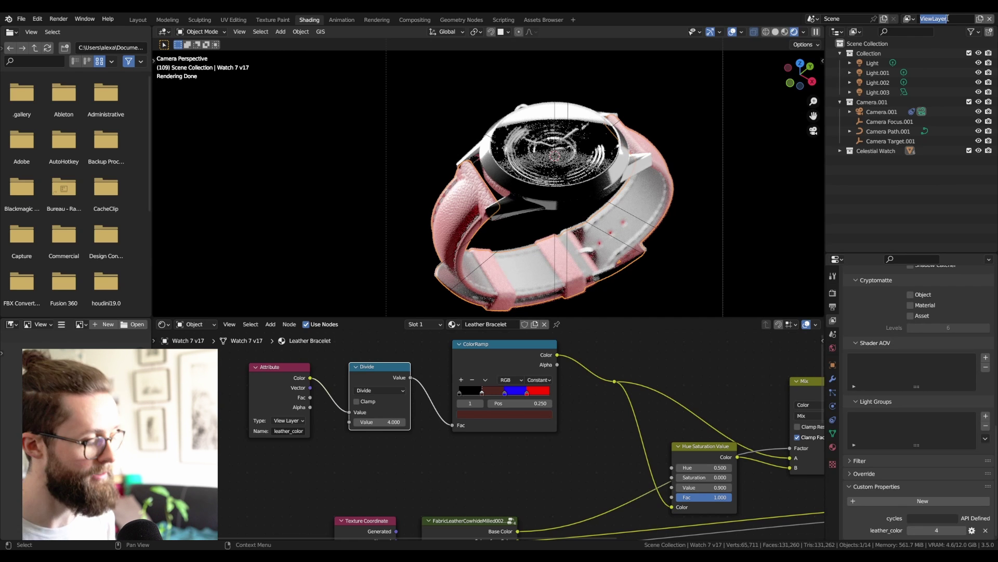
{"action": "type", "text": "Red"}
{"action": "key", "text": "Return"}
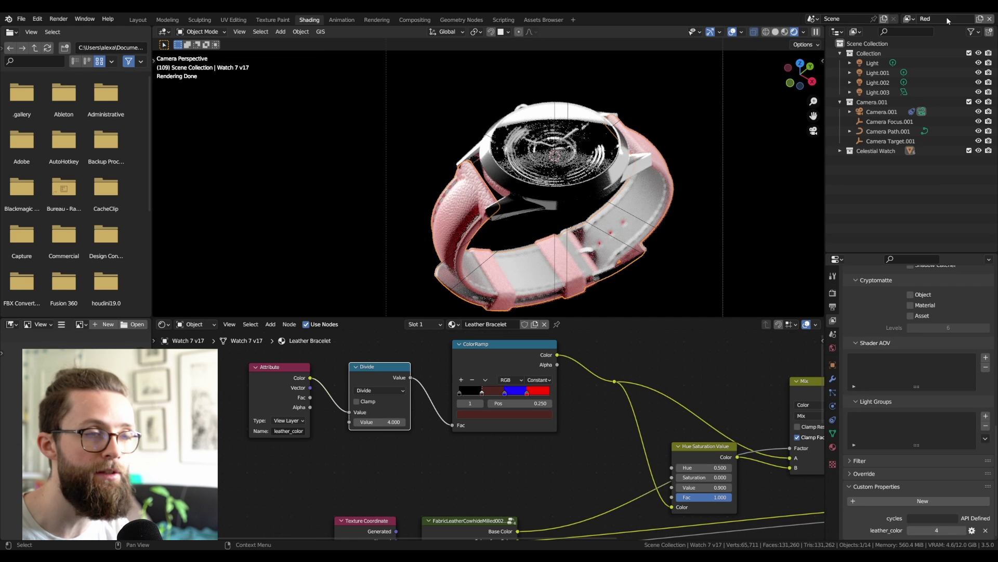
Add a new custom property to the Blue view layer and switch back to Red to compare their properties.
{"action": "left_click", "coordinate": [908, 18]}
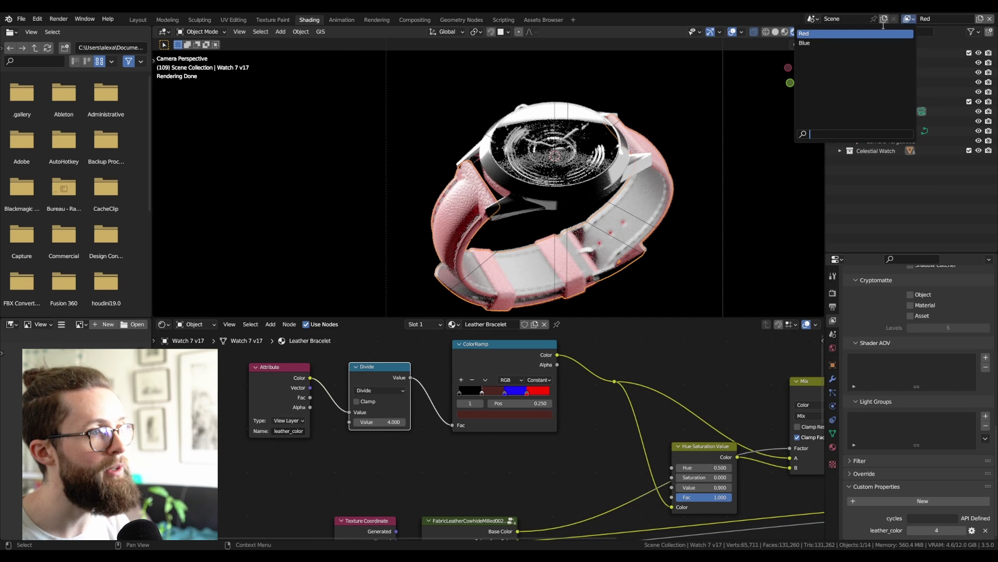
{"action": "left_click", "coordinate": [861, 43]}
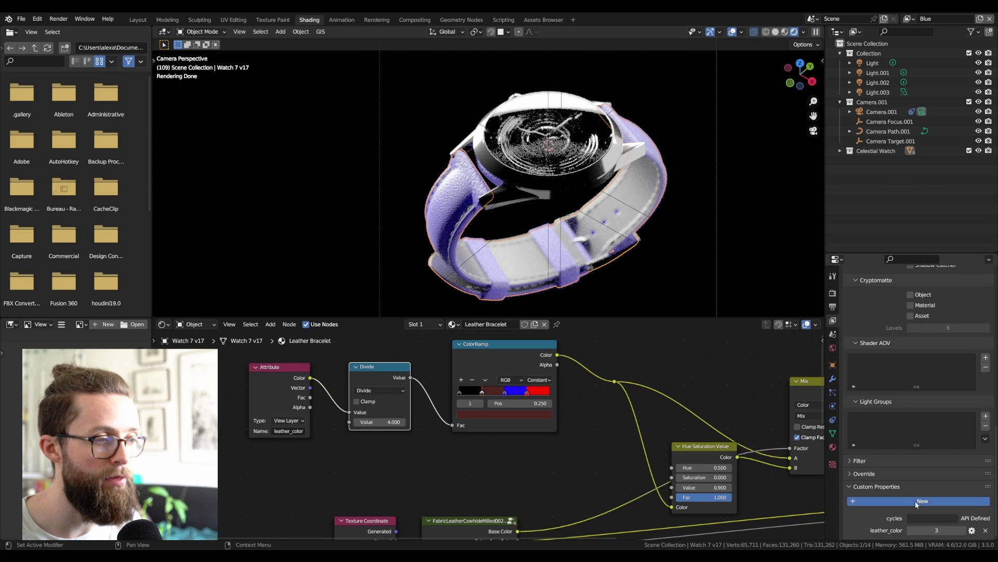
{"action": "left_click", "coordinate": [915, 501]}
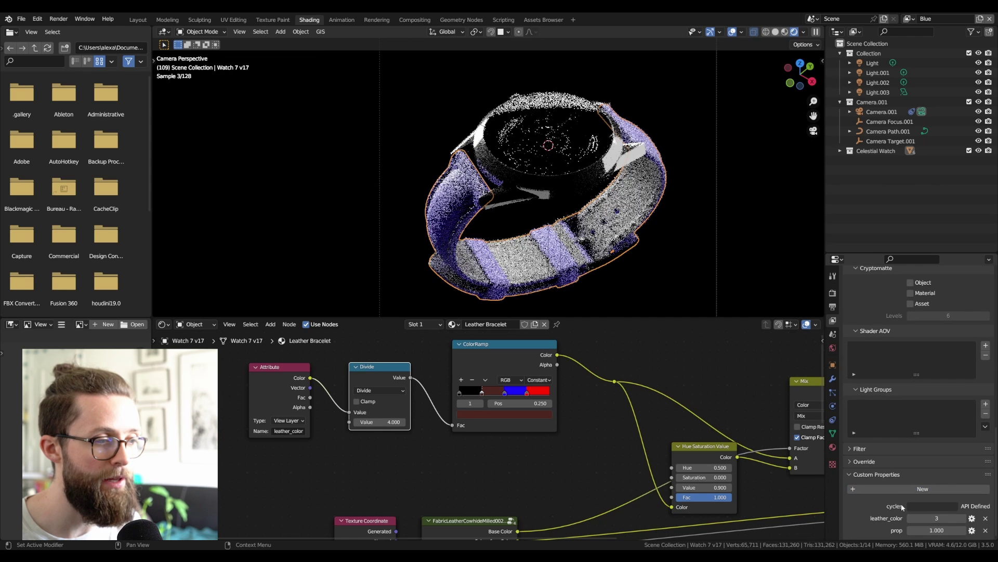
{"action": "left_click", "coordinate": [915, 20]}
{"action": "left_click", "coordinate": [874, 33]}
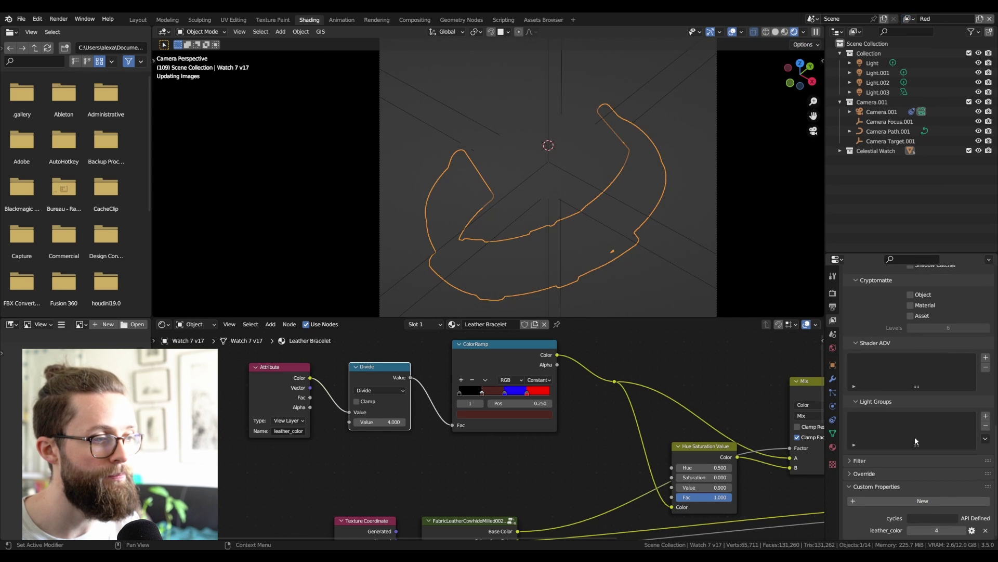
Delete the Blue view layer and check the list of remaining view layers.
{"action": "left_click", "coordinate": [909, 19]}
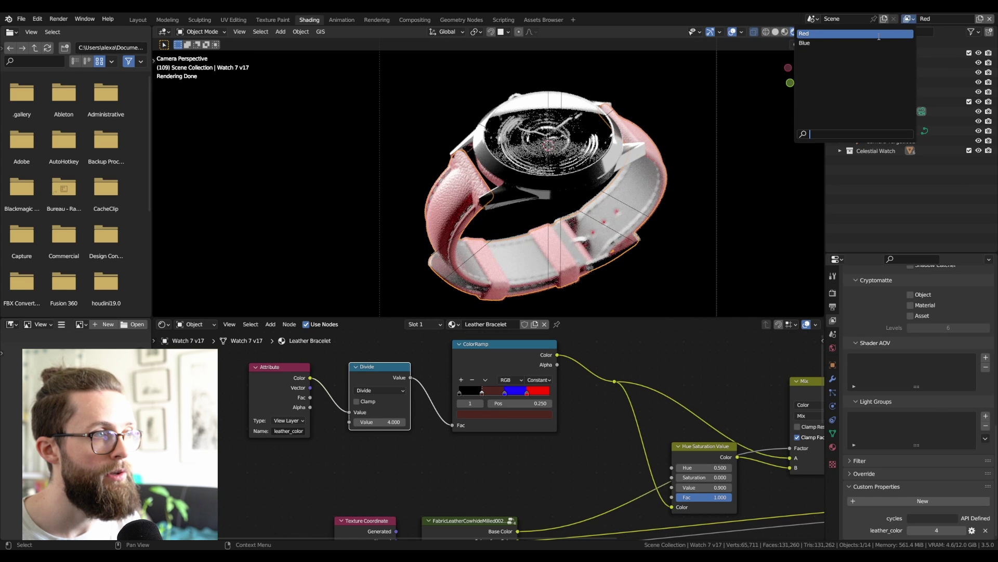
{"action": "left_click", "coordinate": [881, 43]}
{"action": "left_click", "coordinate": [989, 19]}
{"action": "left_click", "coordinate": [913, 19]}
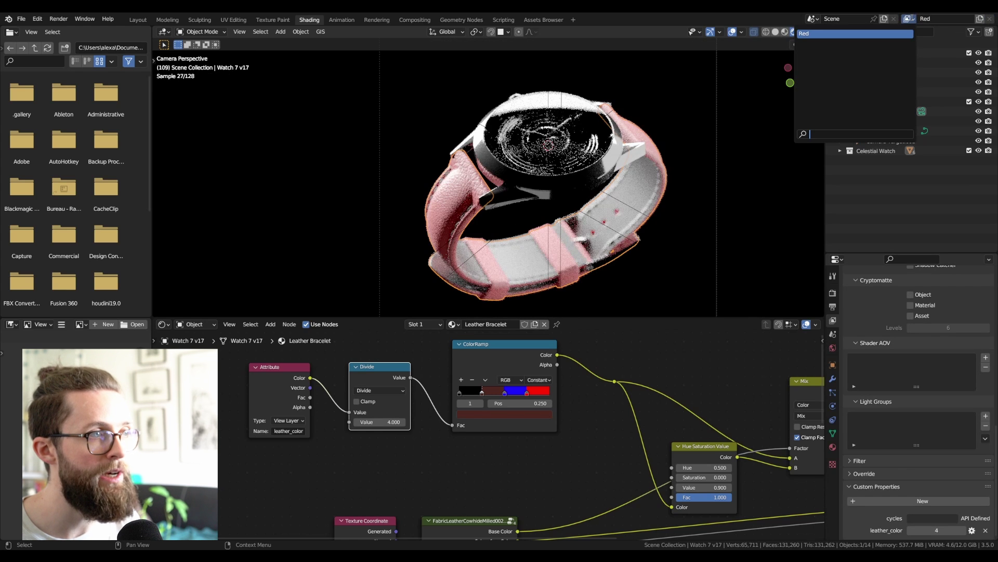
Add three new custom properties to the Red view layer and review the settings of the first one.
{"action": "left_click", "coordinate": [917, 502]}
{"action": "left_click", "coordinate": [919, 503]}
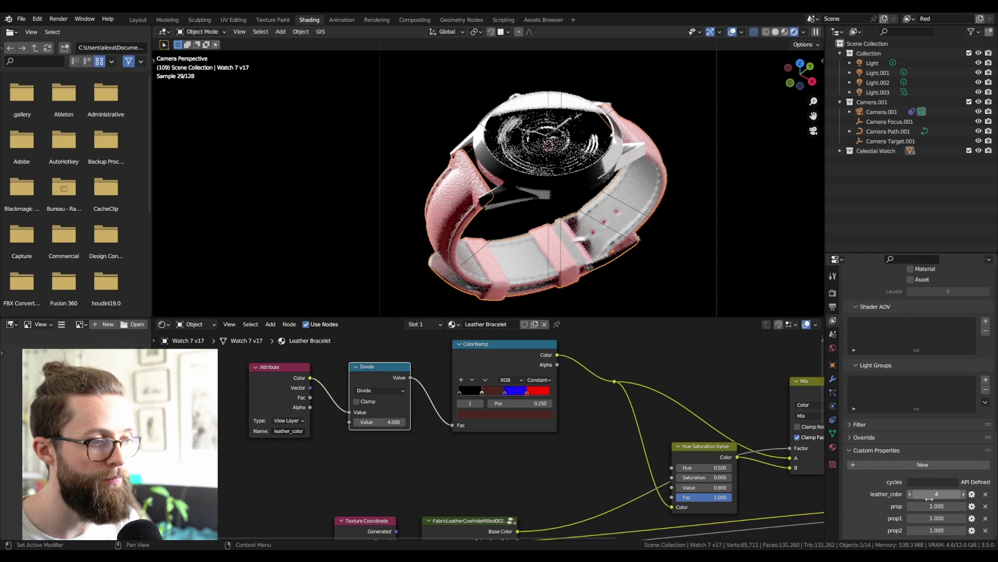
{"action": "scroll", "coordinate": [936, 496], "scroll_direction": "down", "scroll_amount": 1}
{"action": "left_click", "coordinate": [971, 506]}
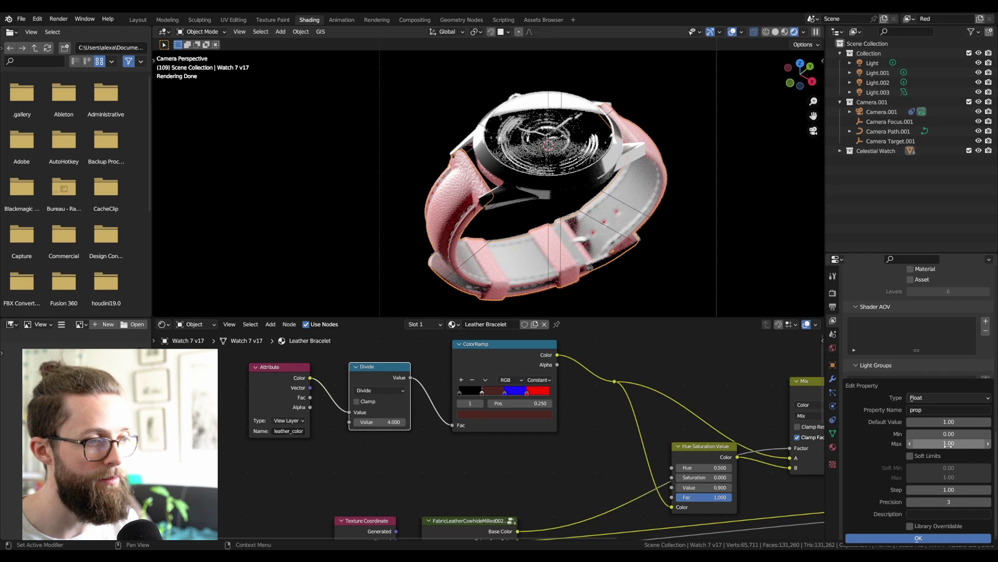
{"action": "left_click", "coordinate": [935, 409]}
{"action": "key", "text": "Return"}
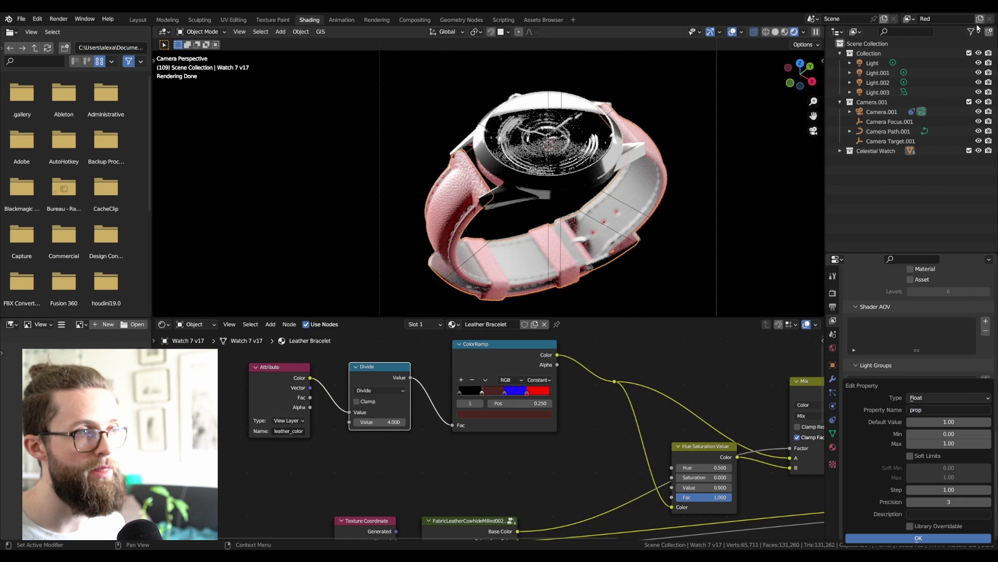
{"action": "key", "text": "Return"}
Add a view layer that copies Red's settings, and switch back to the Red layer.
{"action": "left_click", "coordinate": [980, 19]}
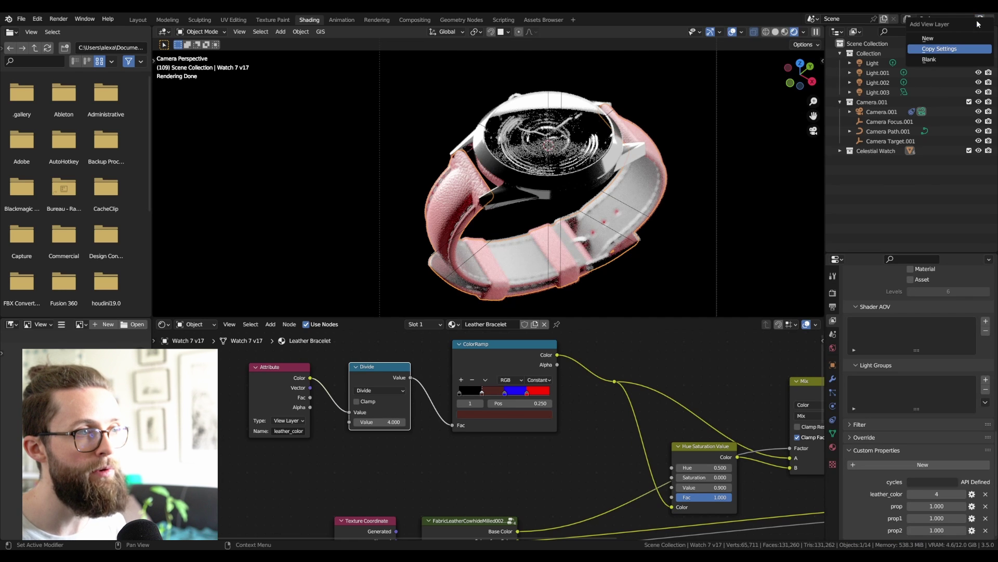
{"action": "left_click", "coordinate": [936, 49]}
{"action": "left_click", "coordinate": [907, 18]}
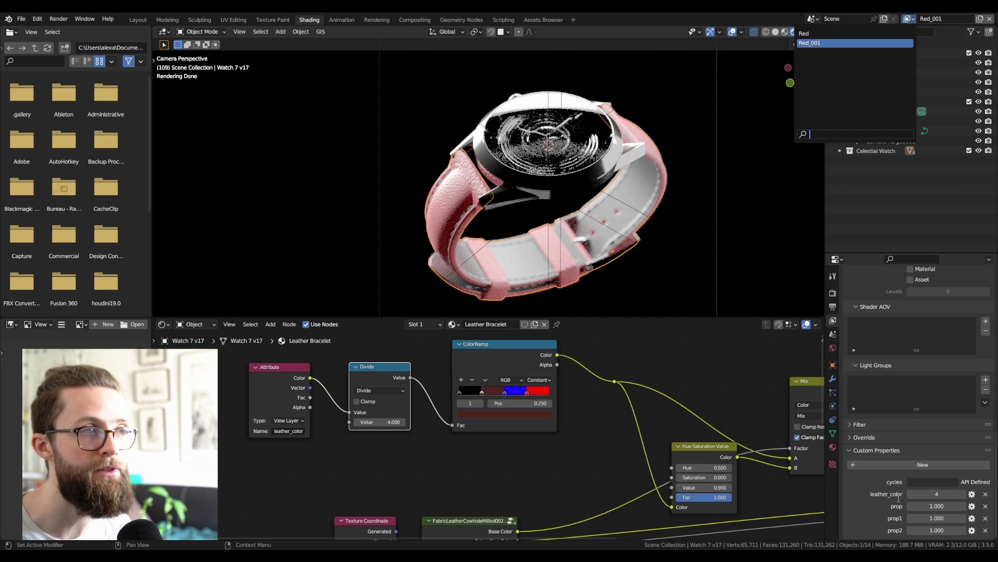
{"action": "left_click", "coordinate": [804, 33]}
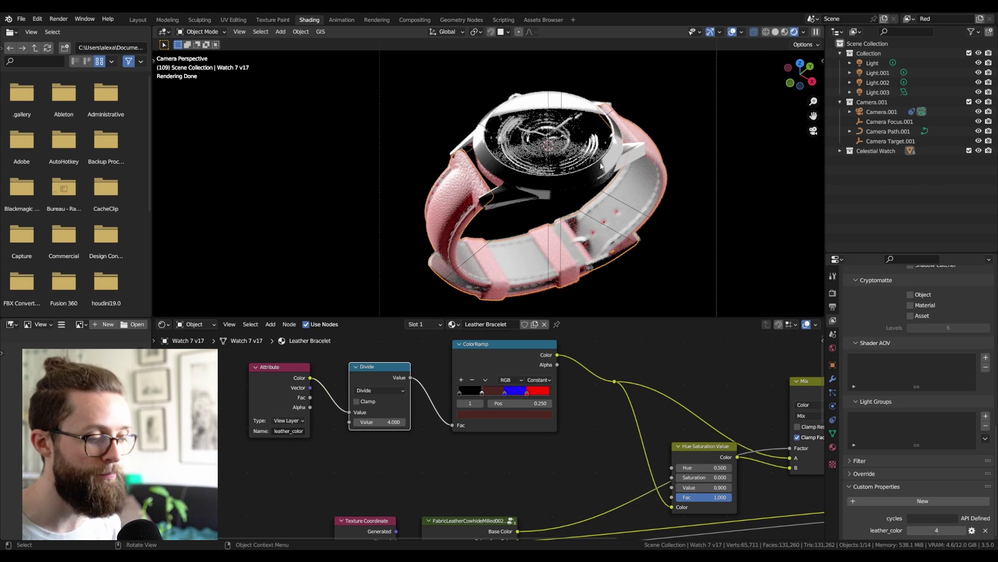
Delete the glass cover over the watch dial and select the steel watch case.
{"action": "left_click", "coordinate": [601, 166]}
{"action": "key", "text": "x"}
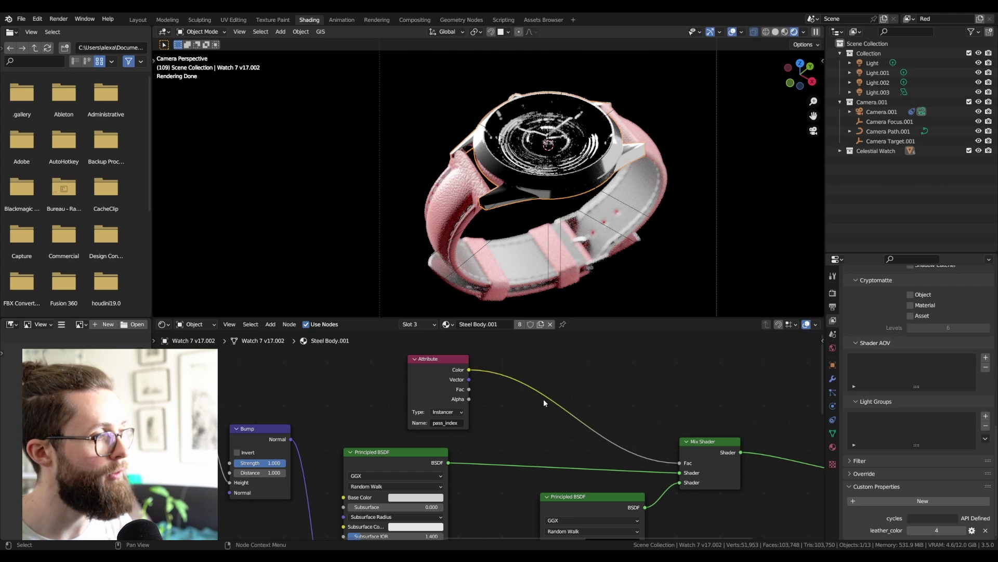
Preview the two Principled BSDF shaders of the Steel Body.001 material one after the other on the watch case.
{"action": "middle_click_drag", "start_coordinate": [581, 433], "coordinate": [578, 402]}
{"action": "left_click", "coordinate": [408, 434], "text": "ctrl+shift"}
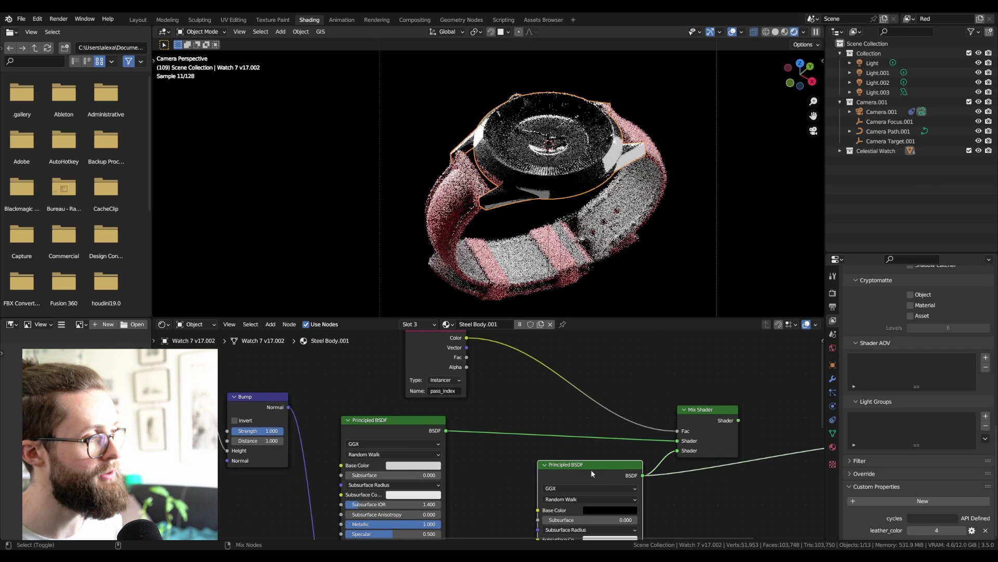
{"action": "middle_click_drag", "start_coordinate": [436, 390], "coordinate": [467, 438]}
{"action": "scroll", "coordinate": [466, 438], "scroll_direction": "up", "scroll_amount": 1}
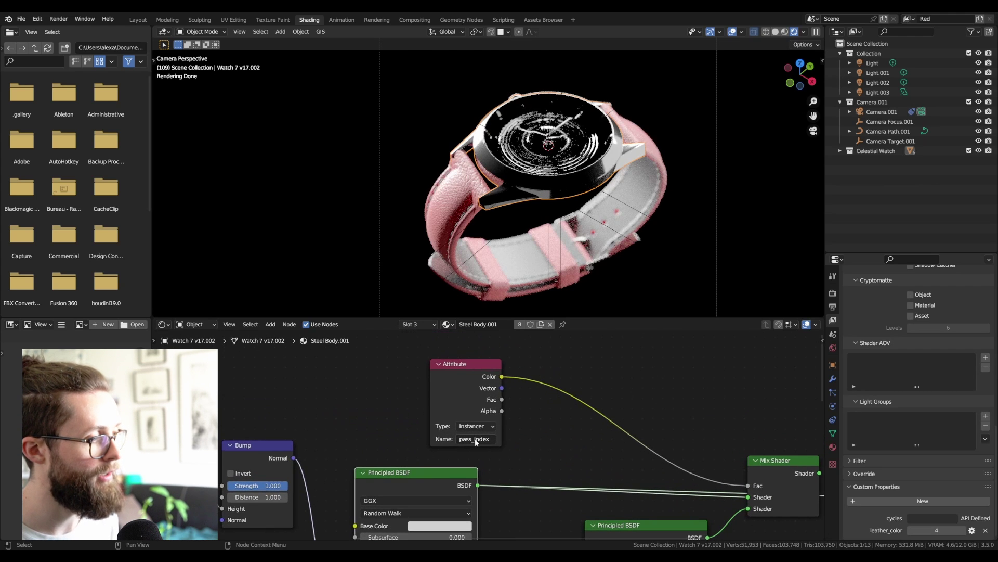
Move the Attribute node clear of the shaders and set its attribute type to View Layer.
{"action": "left_click_drag", "start_coordinate": [454, 386], "coordinate": [507, 373]}
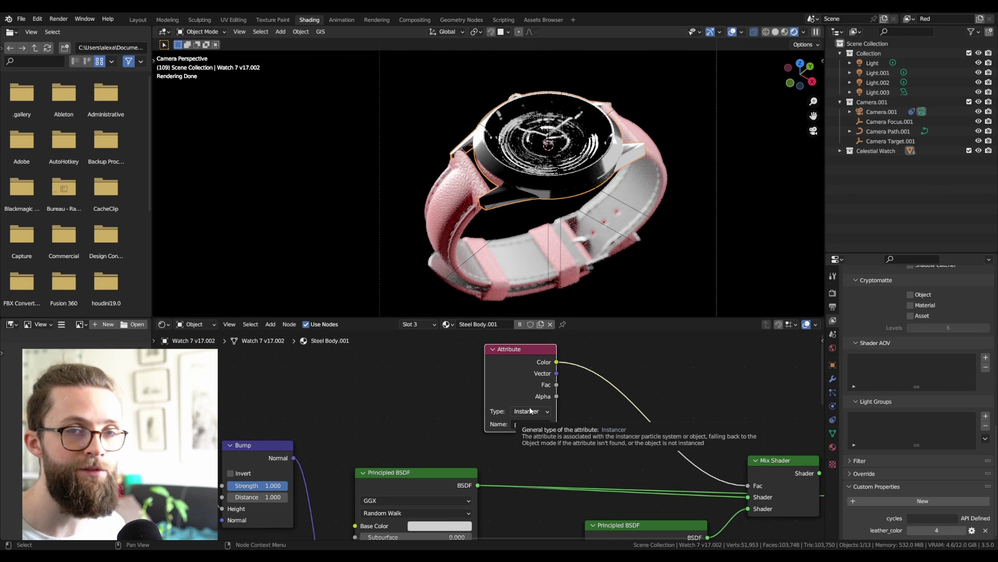
{"action": "left_click", "coordinate": [531, 411]}
{"action": "left_click", "coordinate": [540, 457]}
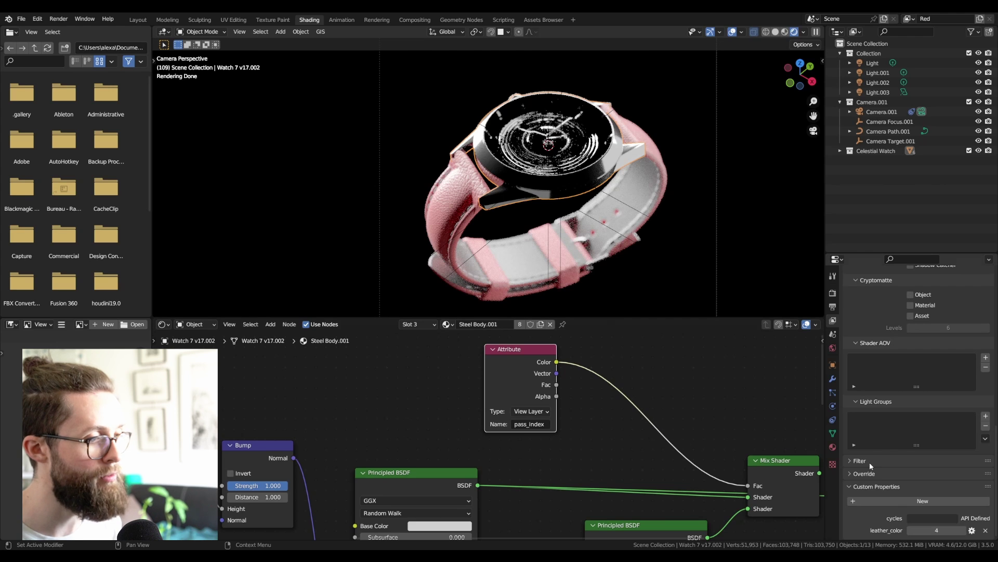
Rename the view layer's custom property prop to body_variation, make it an Integer, and use that name in the Attribute node.
{"action": "scroll", "coordinate": [911, 491], "scroll_direction": "down", "scroll_amount": 1}
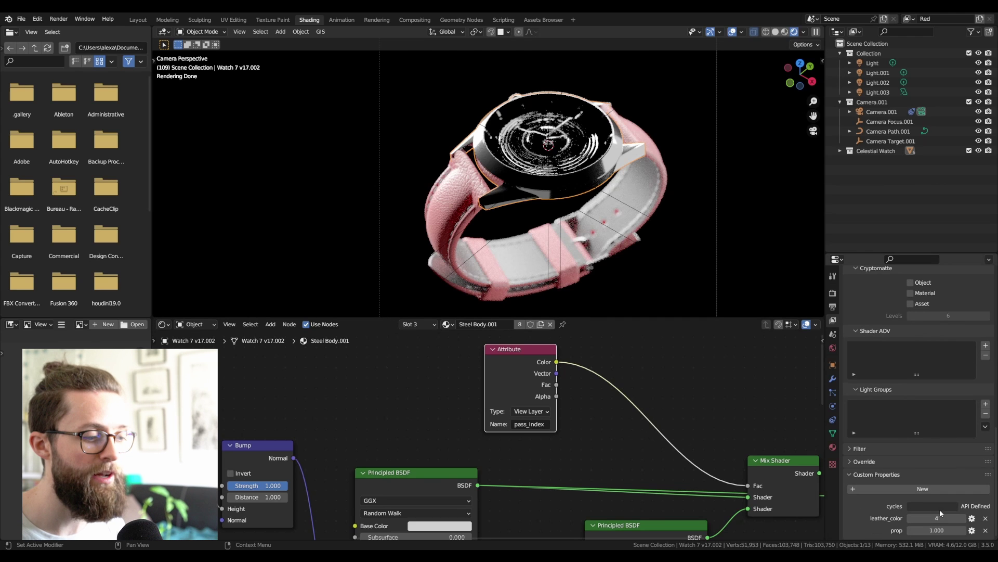
{"action": "left_click", "coordinate": [973, 532]}
{"action": "left_click", "coordinate": [948, 408]}
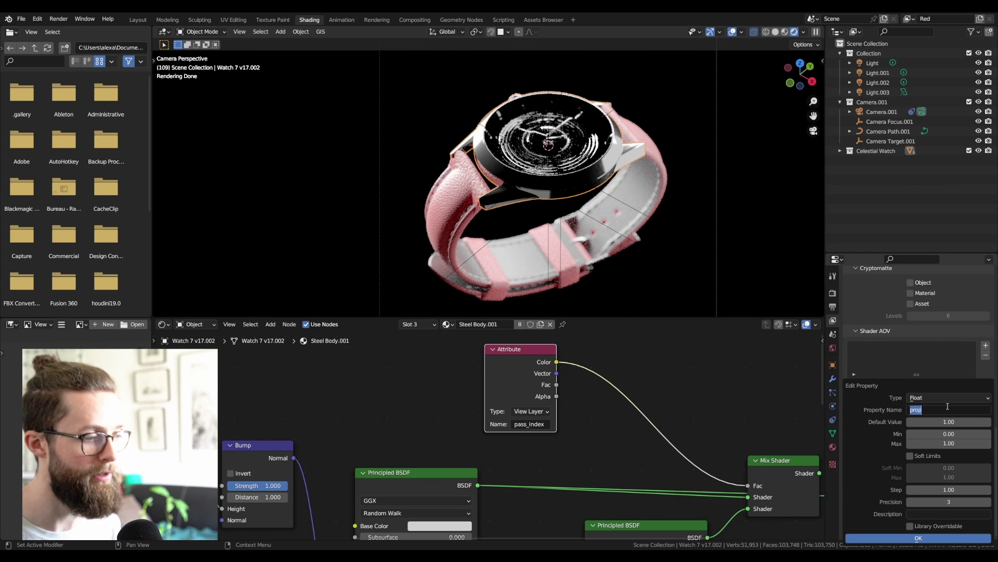
{"action": "type", "text": "body_variation"}
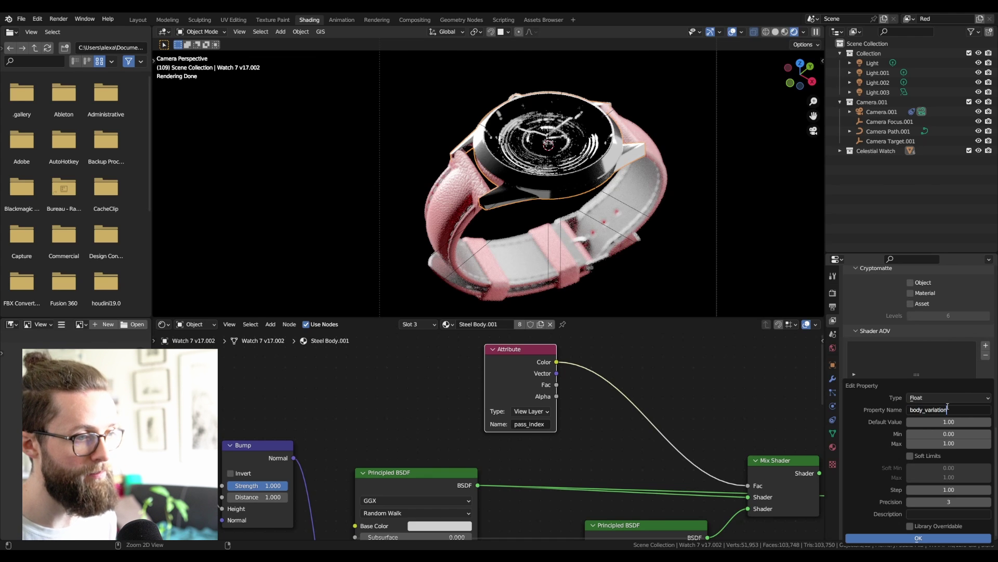
{"action": "key", "text": "ctrl+a"}
{"action": "left_click", "coordinate": [937, 395]}
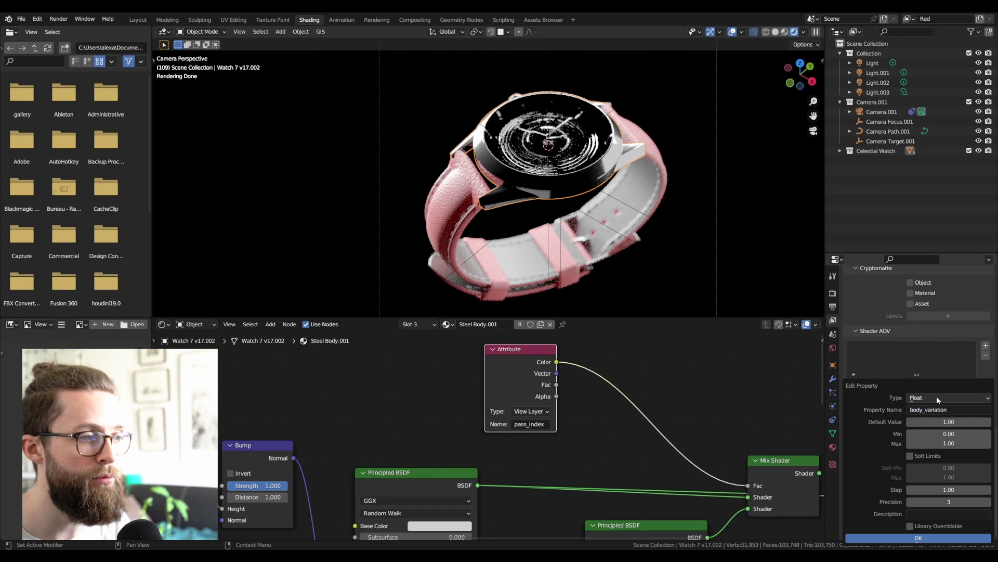
{"action": "left_click", "coordinate": [937, 396]}
{"action": "left_click", "coordinate": [927, 431]}
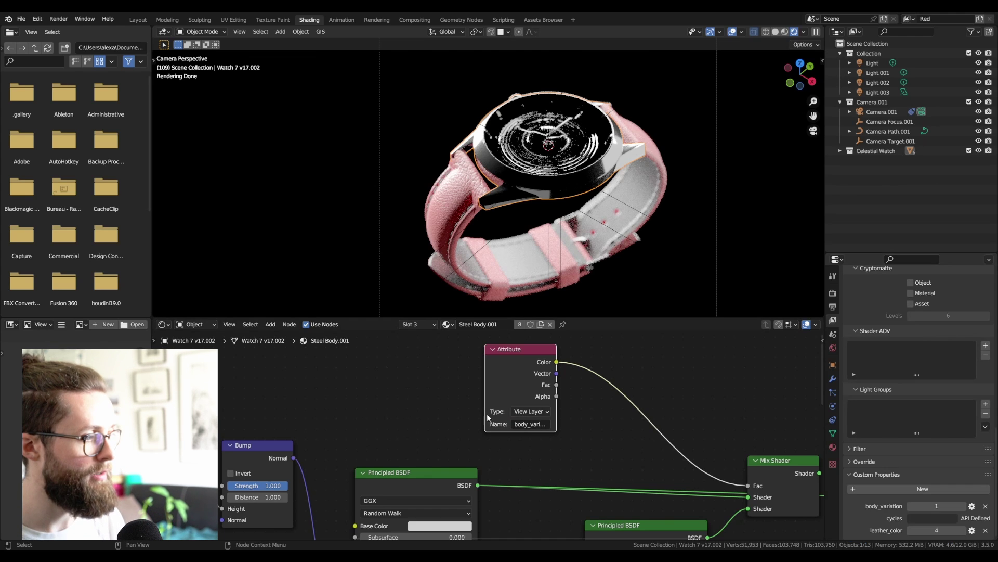
Widen the Attribute node so its full attribute name fits, and keep View Layer as its type.
{"action": "left_click_drag", "start_coordinate": [489, 418], "coordinate": [451, 417]}
{"action": "left_click", "coordinate": [497, 412]}
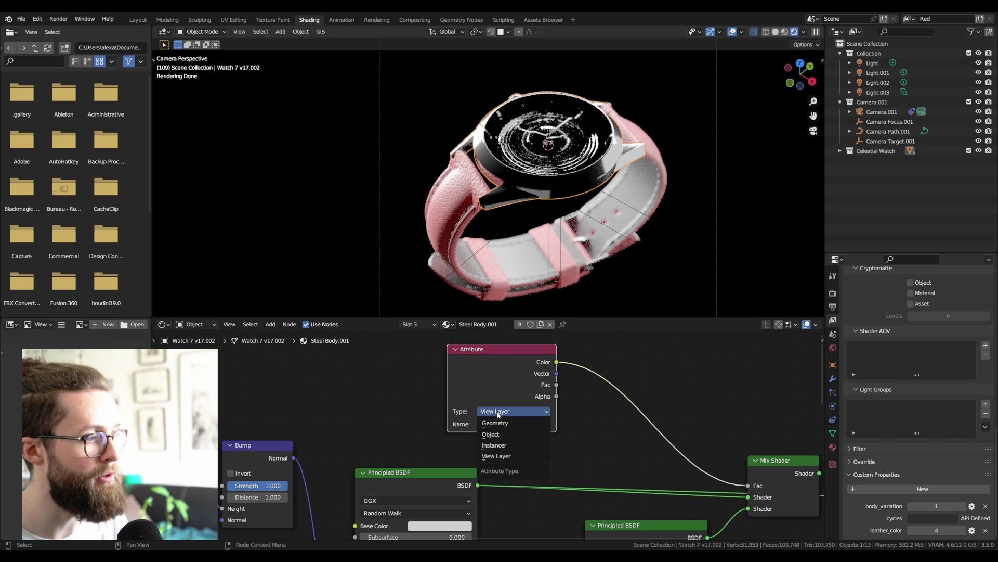
{"action": "left_click", "coordinate": [507, 456]}
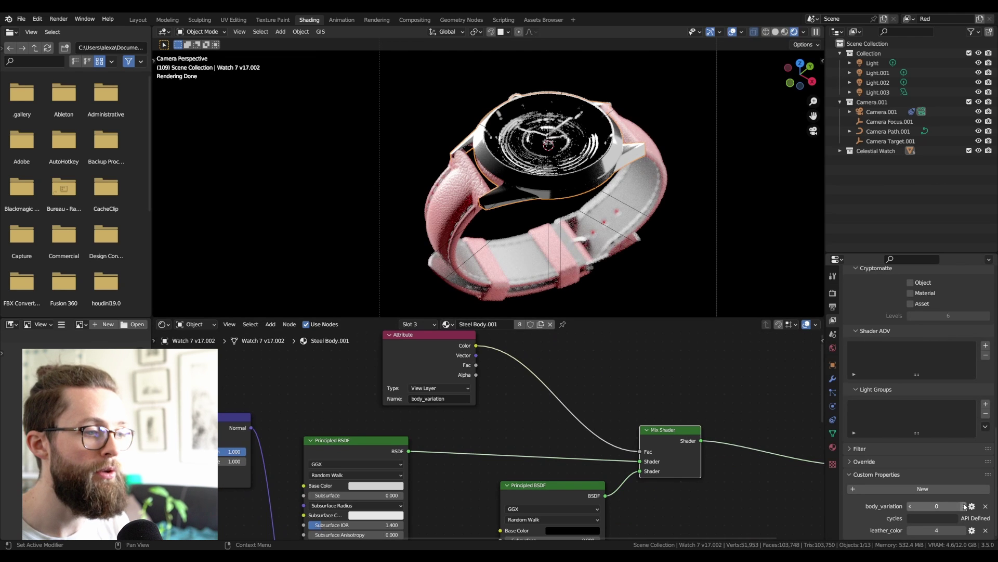
Toggle the body_variation property between 0 and 1 to compare the case materials, leaving it at 1.
{"action": "left_click", "coordinate": [964, 506]}
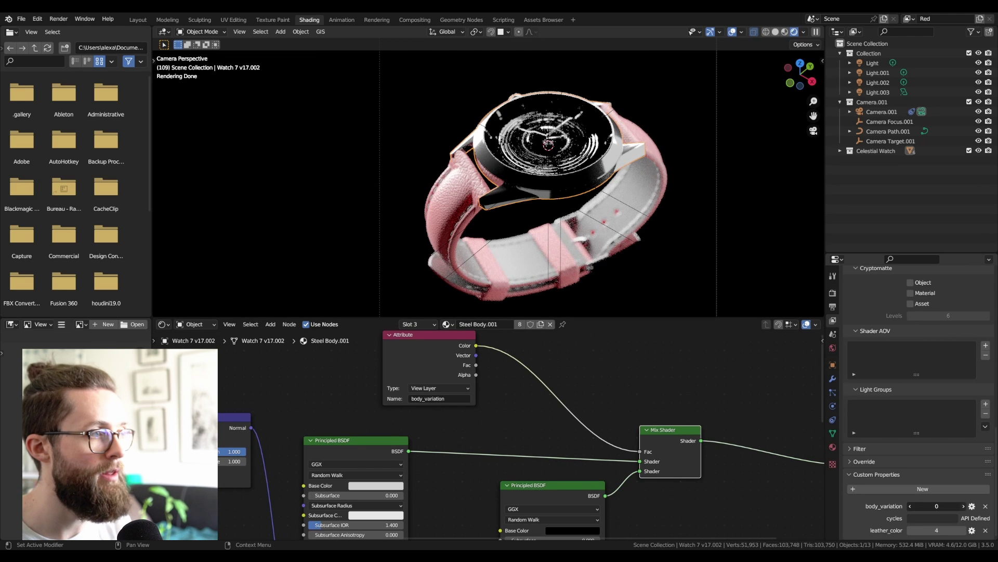
{"action": "left_click", "coordinate": [910, 506]}
{"action": "left_click", "coordinate": [964, 507]}
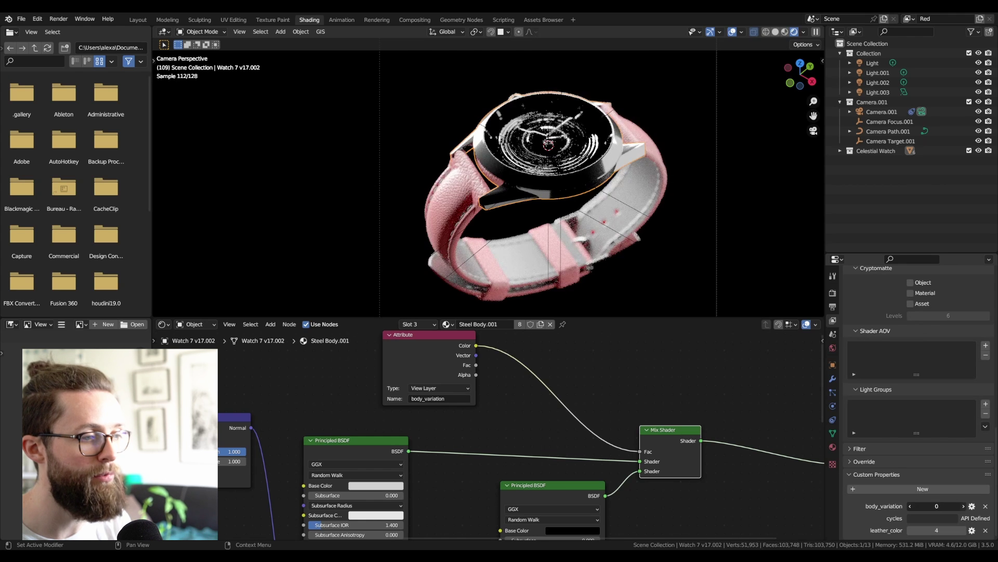
{"action": "left_click", "coordinate": [910, 506]}
{"action": "left_click", "coordinate": [964, 506]}
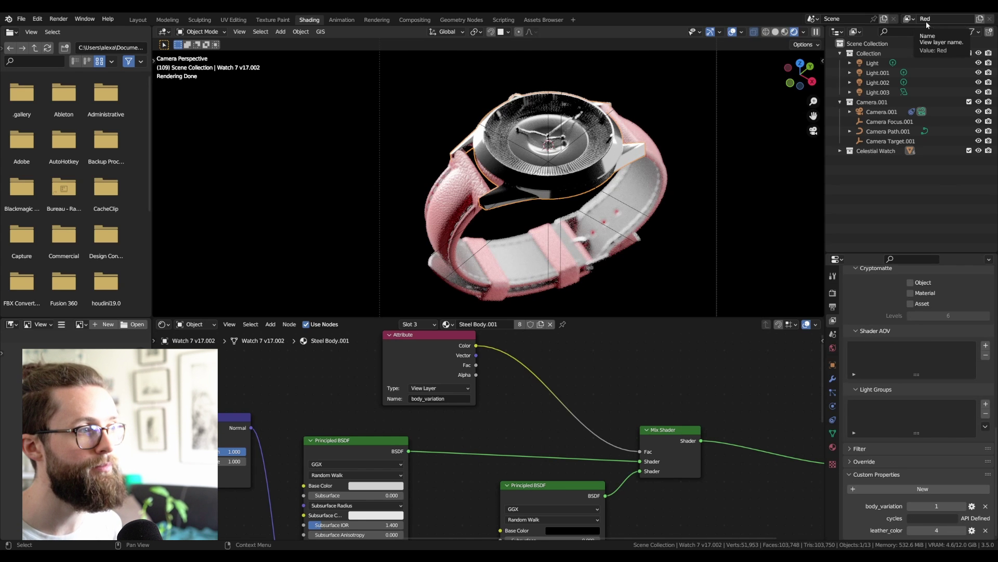
Rename the Red view layer to "Red And Stripes".
{"action": "left_click", "coordinate": [943, 17]}
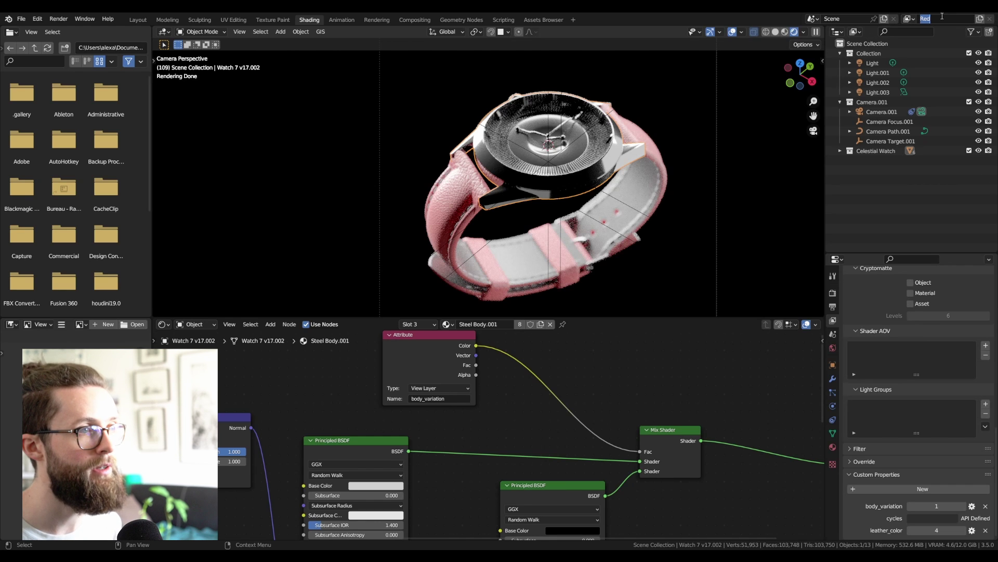
{"action": "type", "text": "Red"}
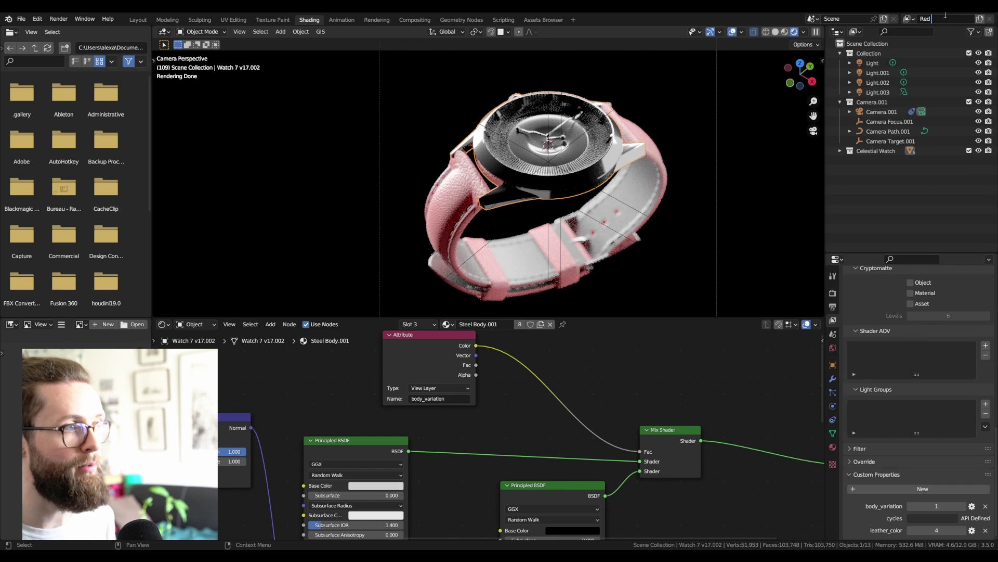
{"action": "type", "text": " And S"}
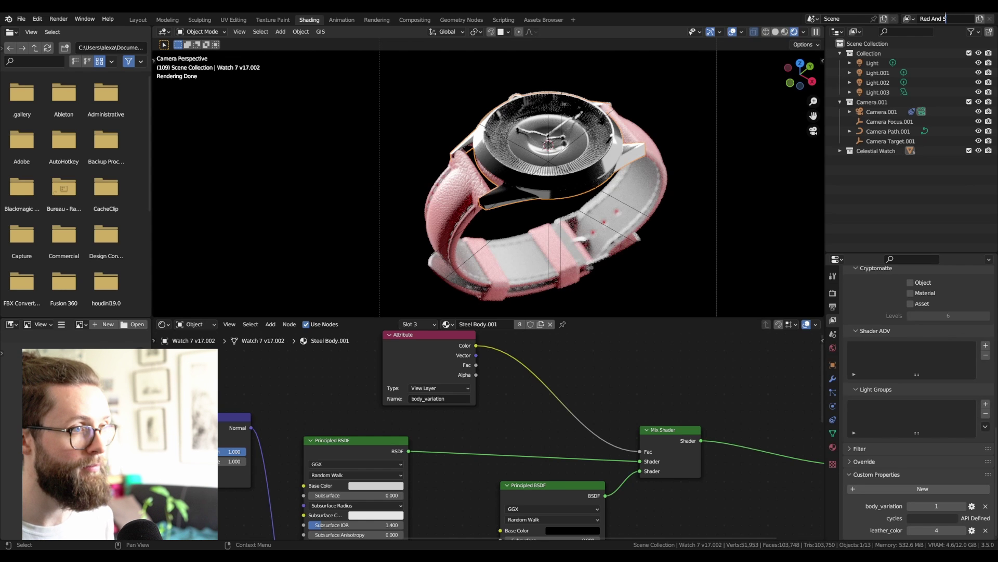
{"action": "type", "text": "tripes"}
{"action": "key", "text": "Return"}
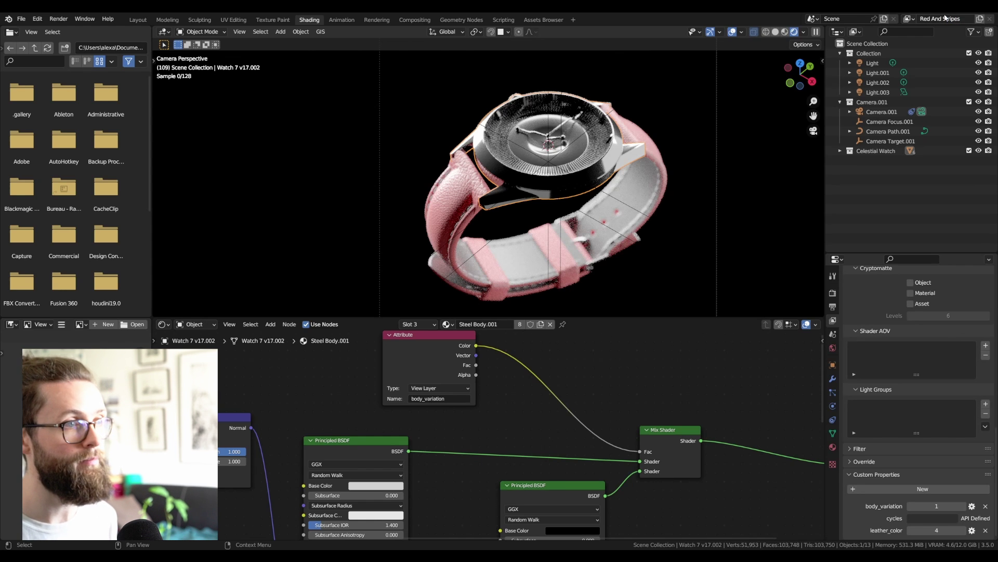
Name the copy of the Red And Stripes view layer "Blue and Rings".
{"action": "left_click", "coordinate": [948, 19]}
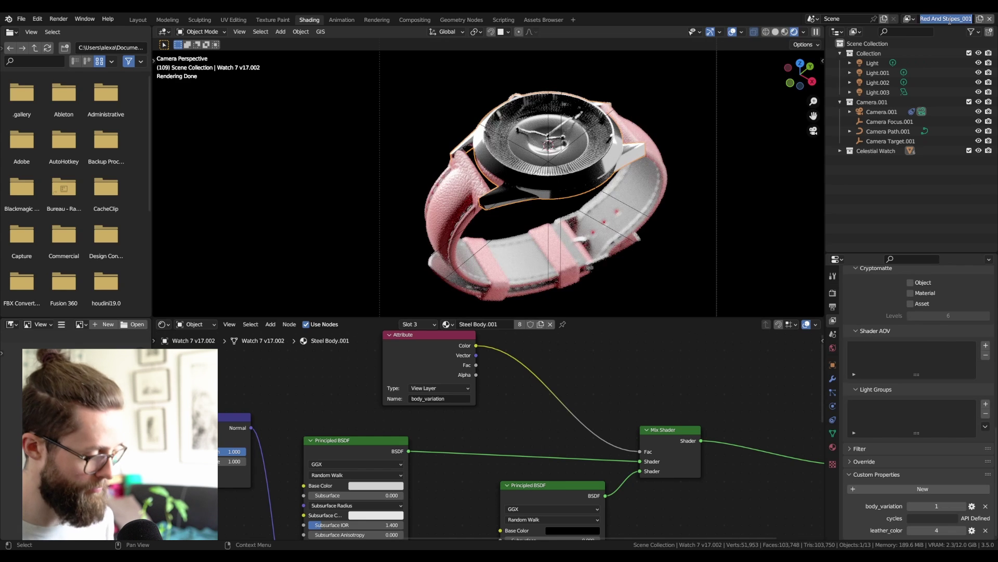
{"action": "type", "text": "Blue and"}
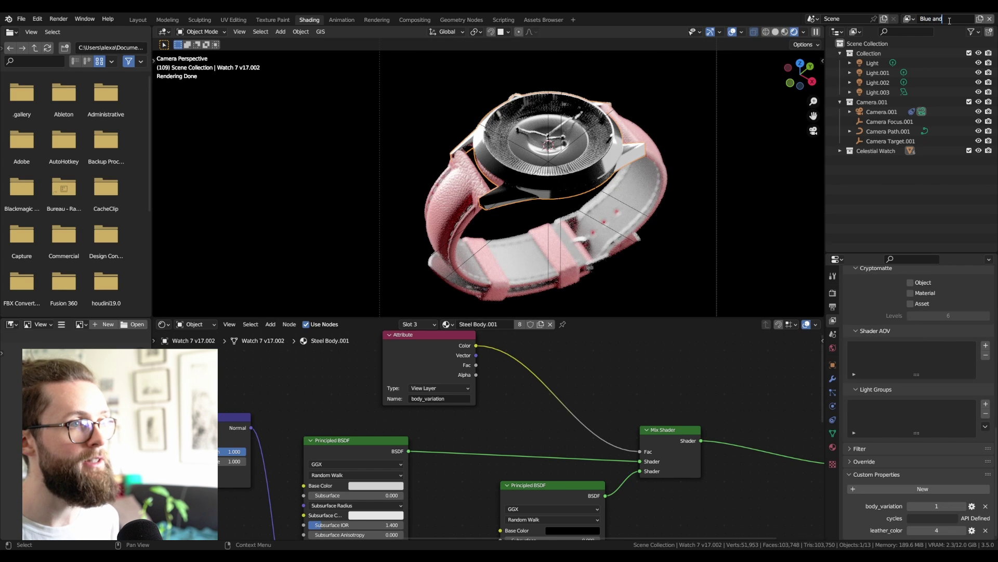
{"action": "type", "text": " Rings"}
{"action": "key", "text": "Return"}
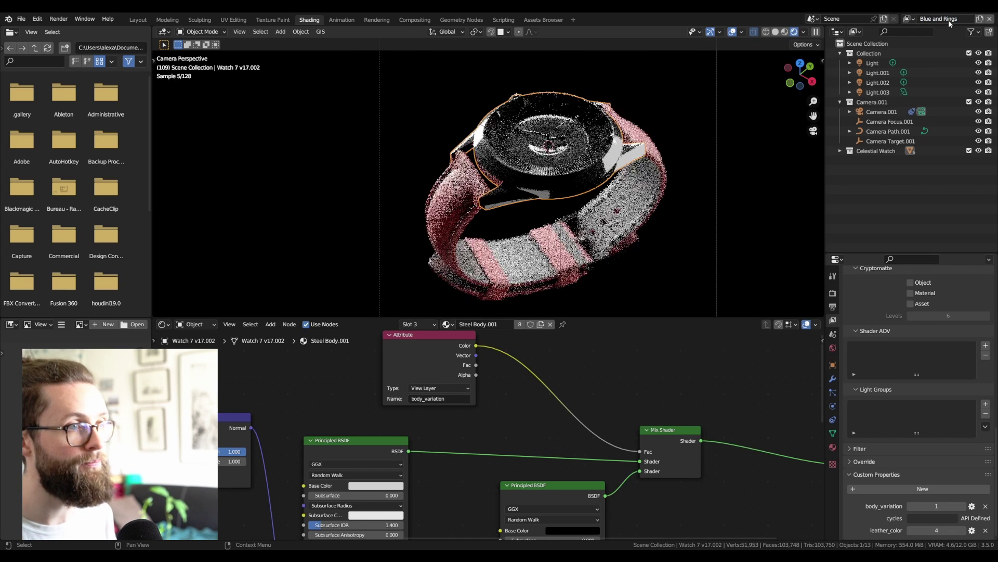
Lower the leather_color value of the Blue and Rings view layer and switch back to Red And Stripes.
{"action": "left_click", "coordinate": [910, 530]}
{"action": "left_click", "coordinate": [893, 58]}
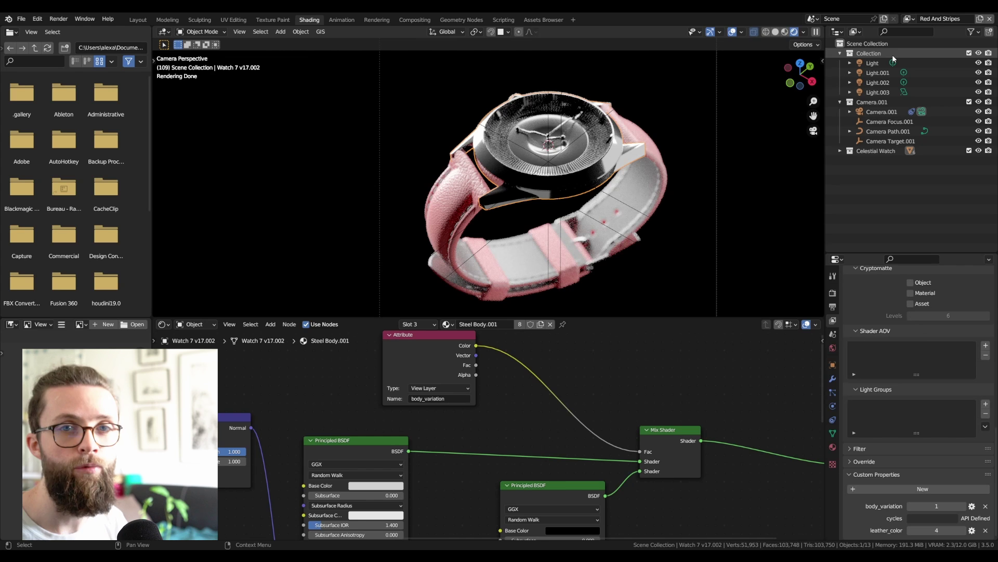
Group the Attribute, Divide and ColorRamp nodes of the strap's Leather Bracelet material into a node group named "Leather colors".
{"action": "left_click", "coordinate": [532, 266]}
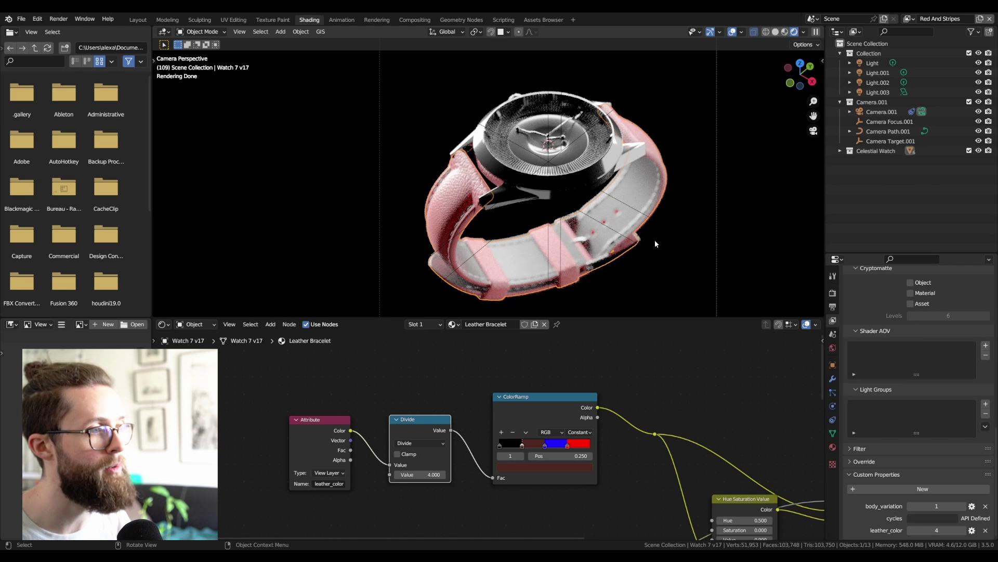
{"action": "scroll", "coordinate": [611, 472], "scroll_direction": "down", "scroll_amount": 1}
{"action": "left_click_drag", "start_coordinate": [605, 498], "coordinate": [273, 378]}
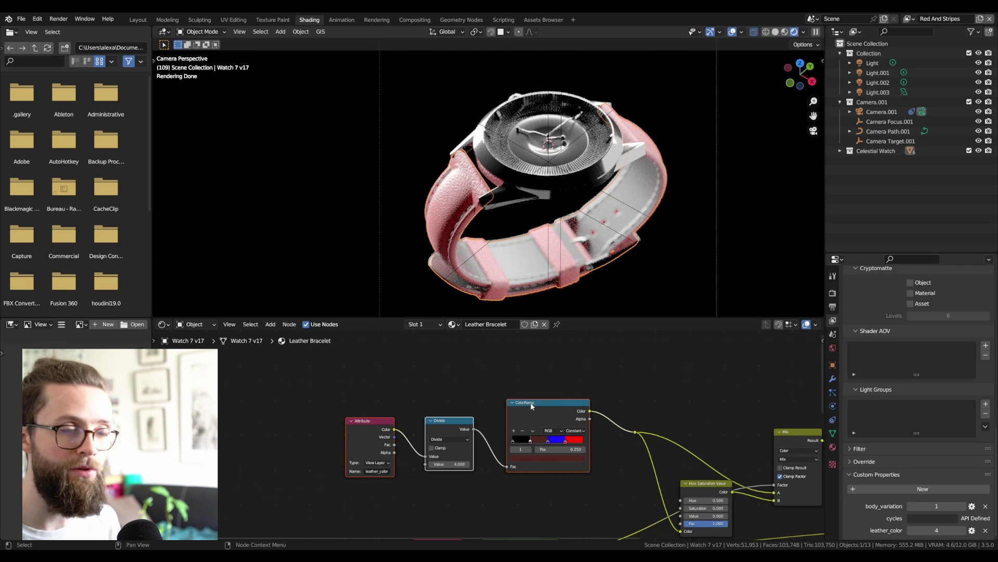
{"action": "key", "text": "ctrl+g"}
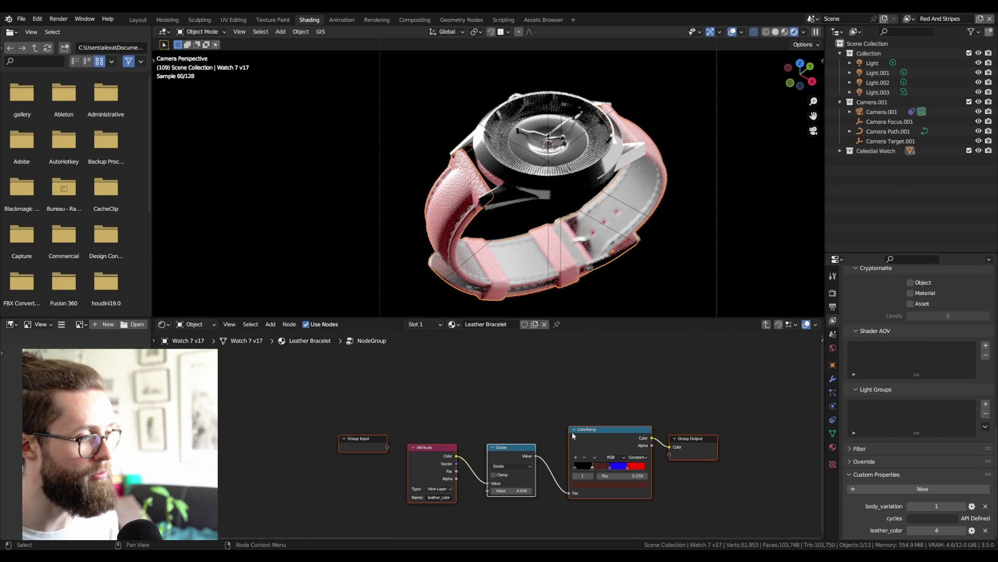
{"action": "key", "text": "Tab"}
{"action": "double_click", "coordinate": [456, 432]}
{"action": "type", "text": "Leather co"}
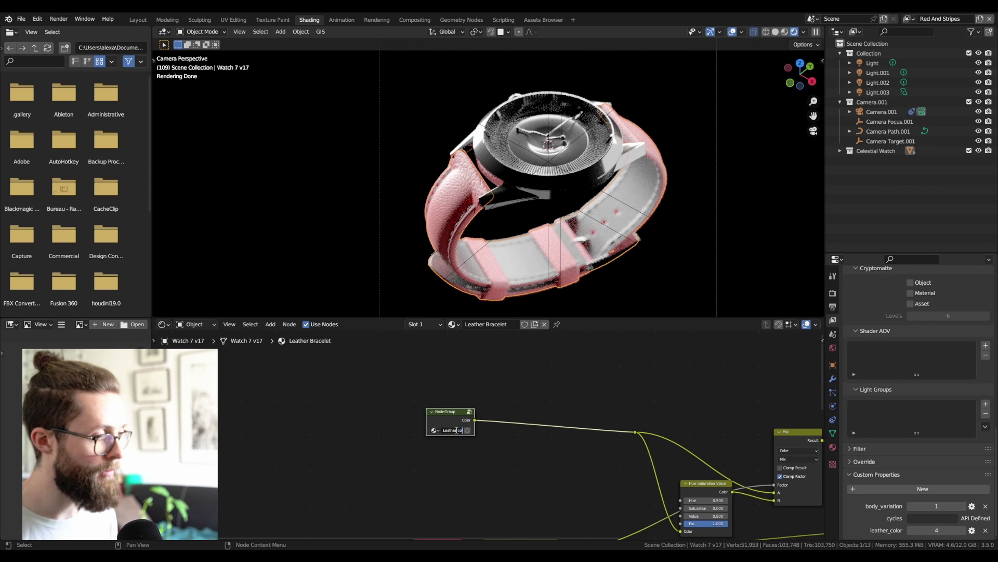
{"action": "type", "text": "lors"}
{"action": "key", "text": "Return"}
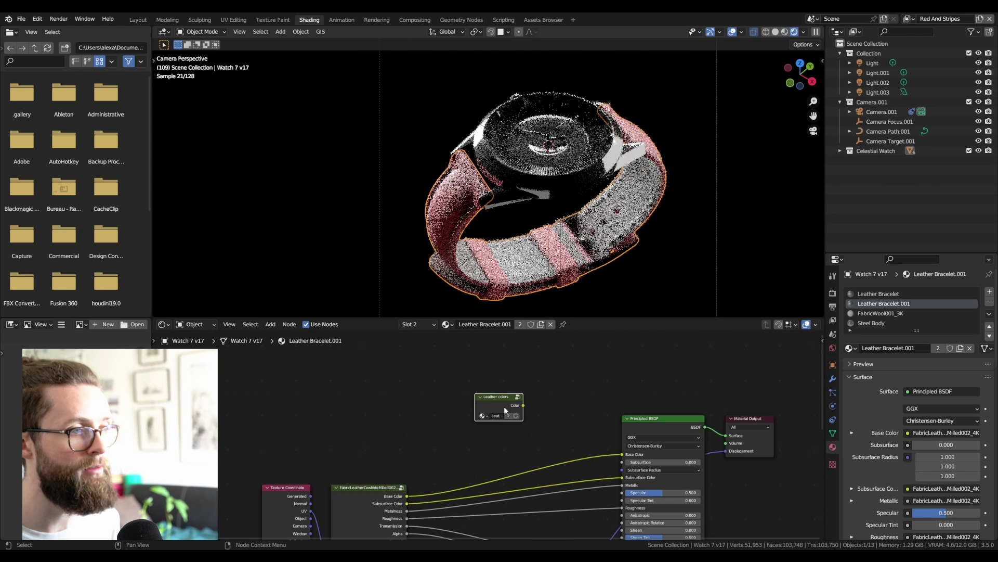
Connect the Leather colors group to the Base Color of Leather Bracelet.001 and switch to the Blue and Rings view layer.
{"action": "left_click_drag", "start_coordinate": [523, 405], "coordinate": [623, 455]}
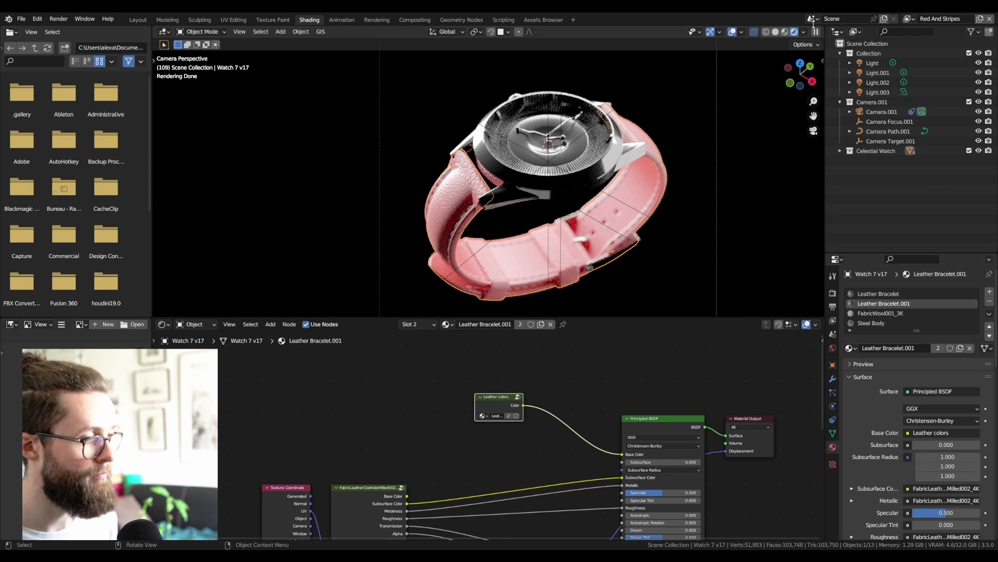
{"action": "left_click", "coordinate": [908, 19]}
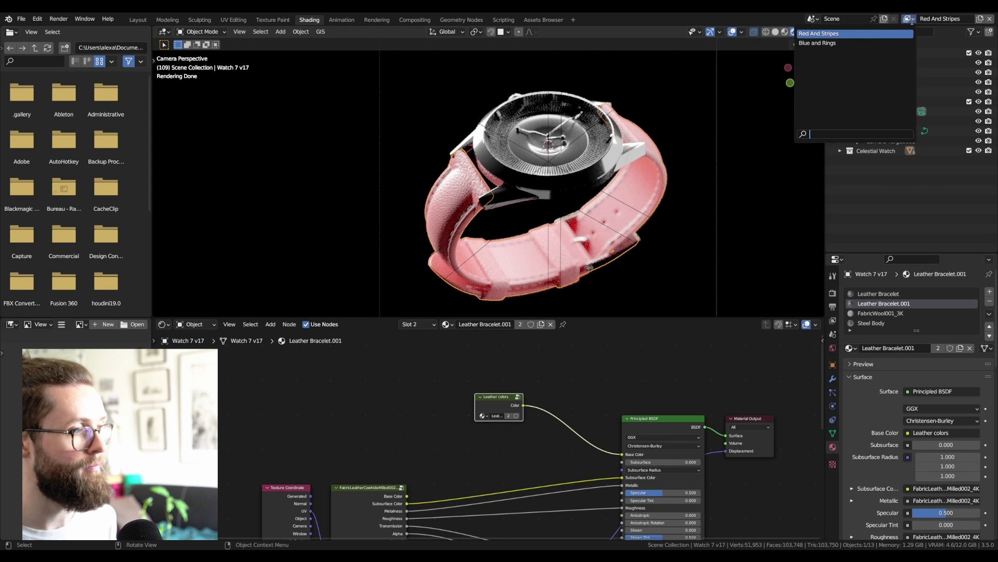
{"action": "left_click", "coordinate": [868, 44]}
{"action": "scroll", "coordinate": [507, 275], "scroll_direction": "up", "scroll_amount": 6}
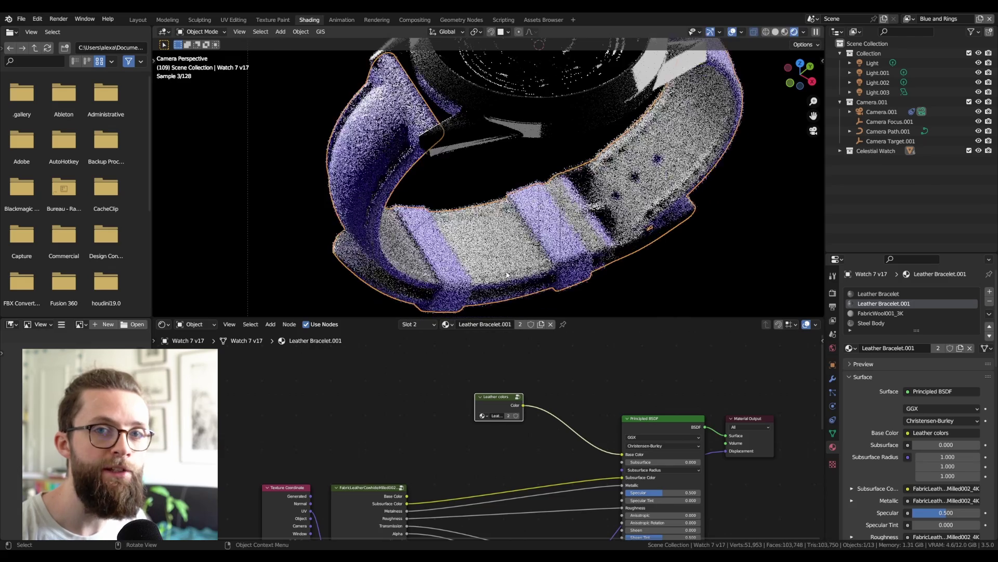
Try a higher divisor in the Divide node inside the Leather colors group to test the shared strap colors.
{"action": "key", "text": "Tab"}
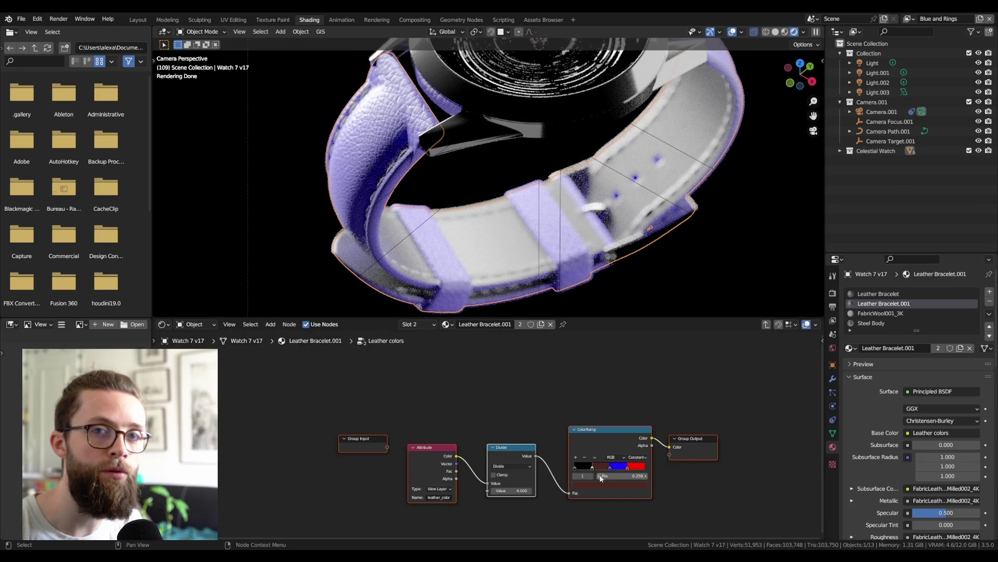
{"action": "left_click_drag", "start_coordinate": [511, 491], "coordinate": [521, 490]}
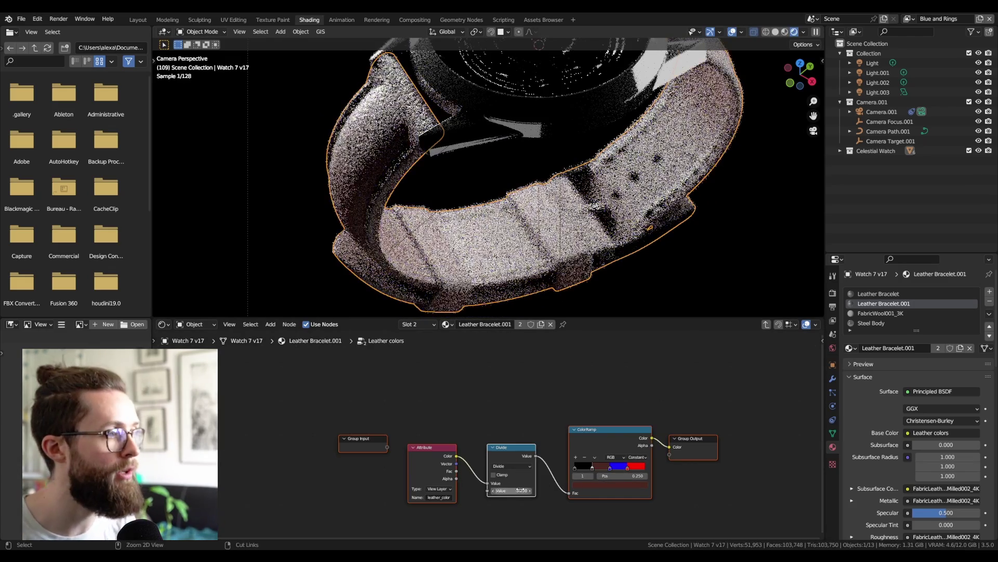
{"action": "key", "text": "Tab"}
{"action": "scroll", "coordinate": [572, 121], "scroll_direction": "down", "scroll_amount": 3}
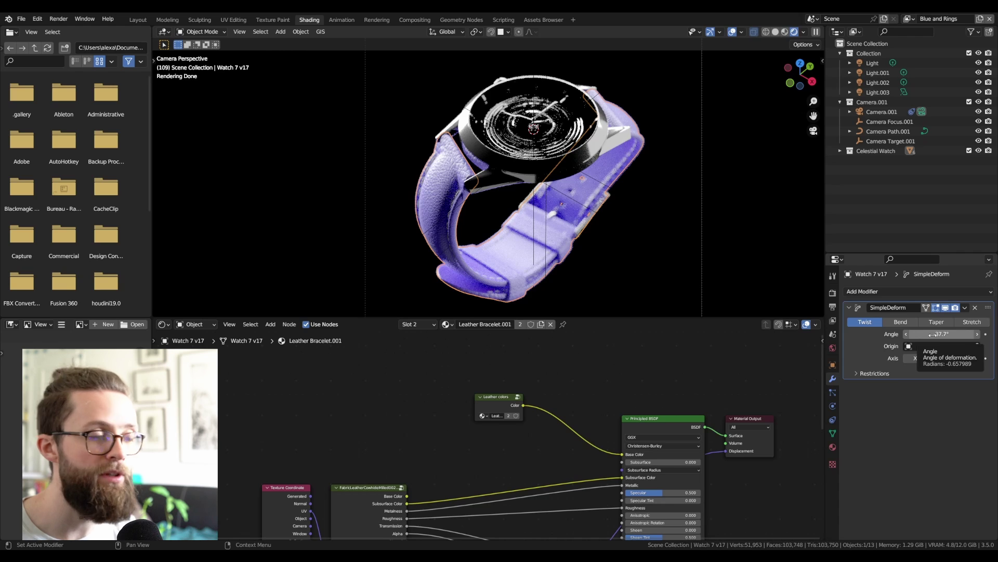
Set the twist angle of the strap's SimpleDeform modifier to about 49°.
{"action": "mouse_move", "coordinate": [936, 334]}
{"action": "left_mouse_down"}
{"action": "mouse_move", "coordinate": [916, 334]}
{"action": "mouse_move", "coordinate": [930, 337]}
{"action": "left_mouse_up"}
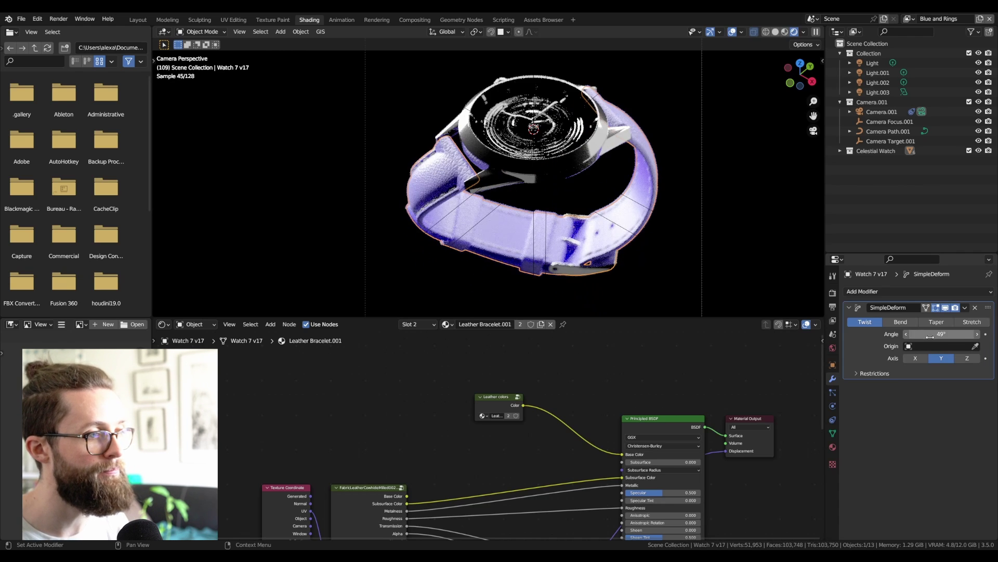
Add a float custom property named twist_amount to the Blue and Rings view layer.
{"action": "left_click", "coordinate": [833, 322]}
{"action": "scroll", "coordinate": [915, 417], "scroll_direction": "down", "scroll_amount": 12}
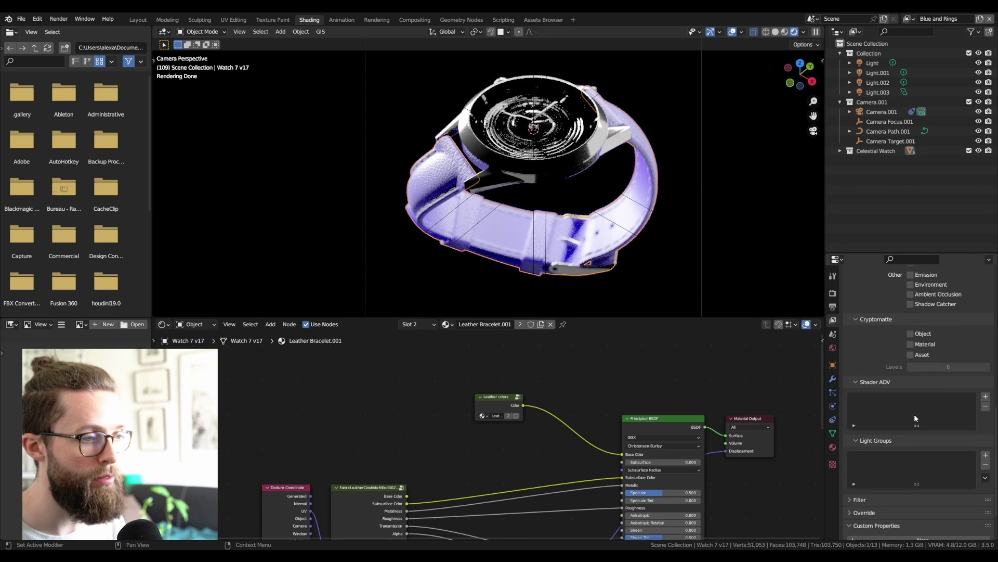
{"action": "left_click", "coordinate": [923, 488]}
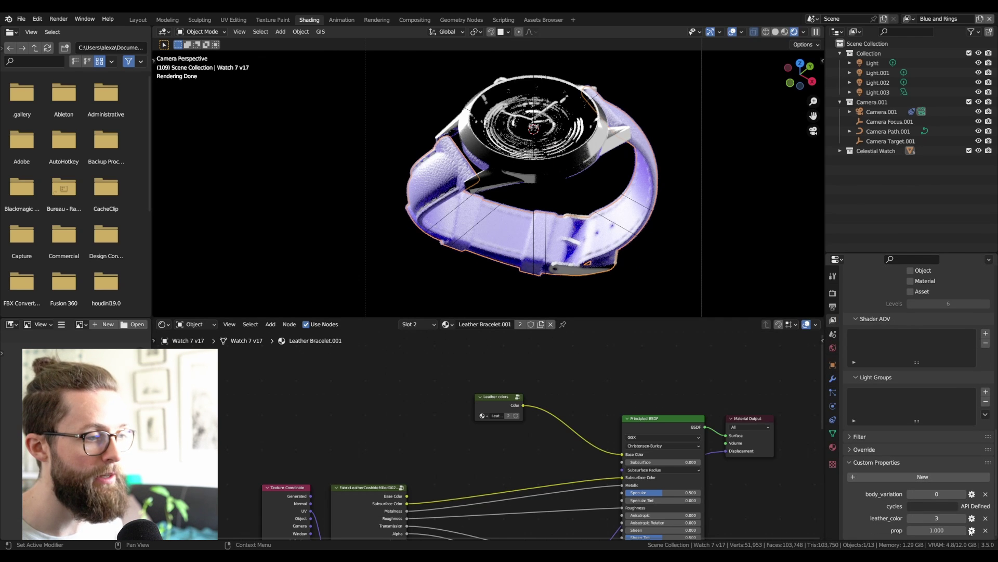
{"action": "left_click", "coordinate": [972, 530]}
{"action": "left_click", "coordinate": [936, 410]}
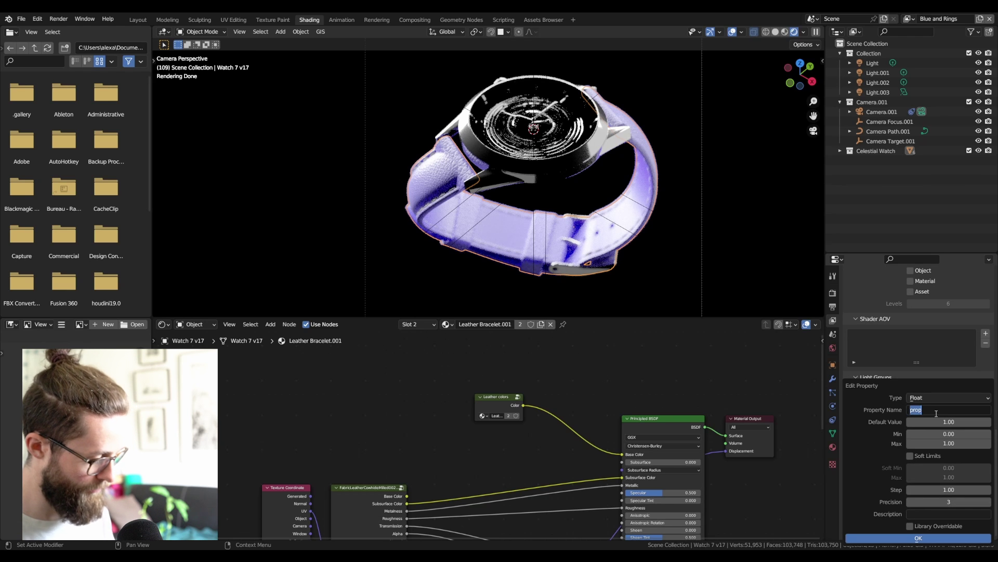
{"action": "type", "text": "twist"}
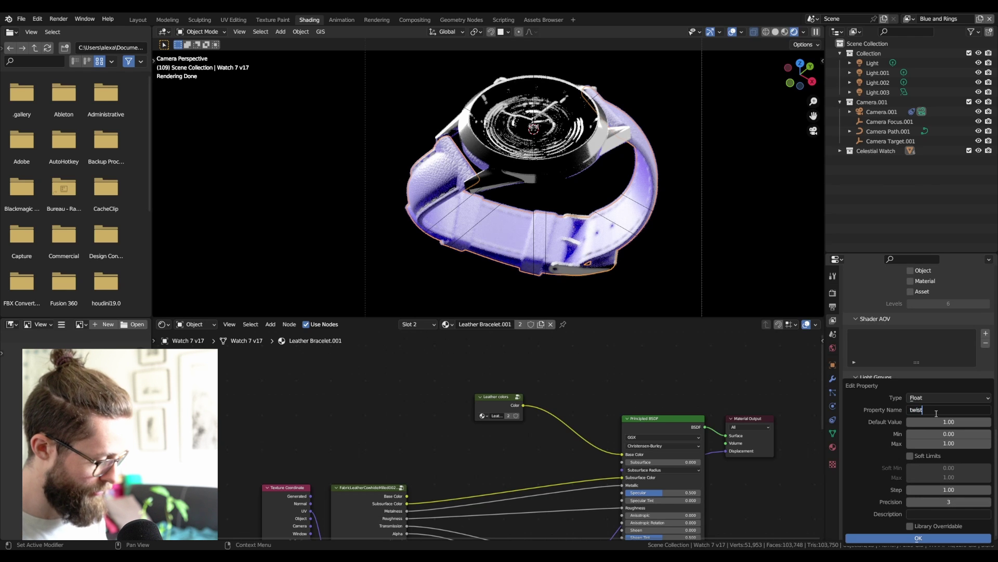
{"action": "type", "text": "_amount"}
{"action": "key", "text": "Return"}
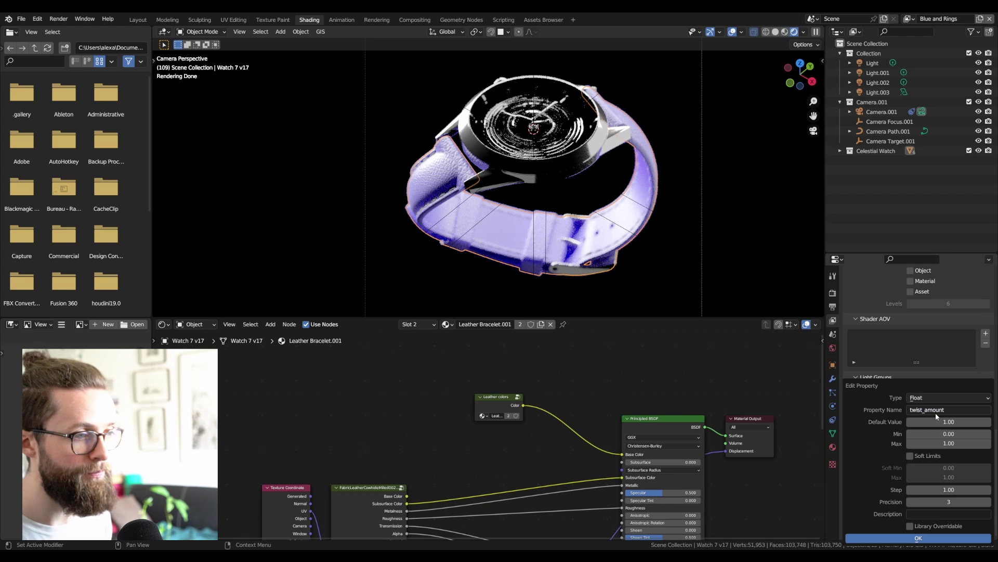
Limit the twist_amount property to a minimum of -pi and a maximum of pi.
{"action": "left_click", "coordinate": [948, 443]}
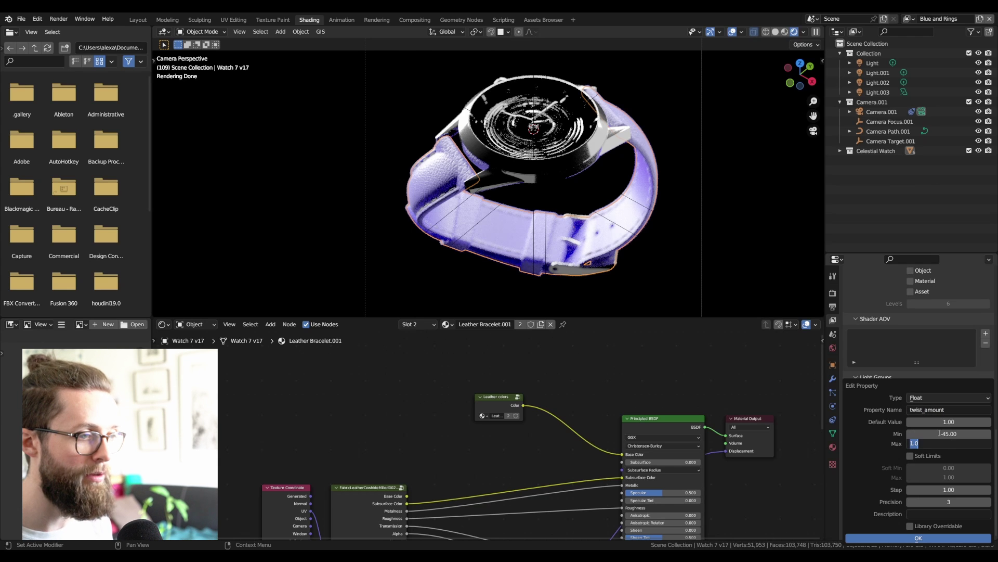
{"action": "left_click", "coordinate": [947, 435]}
{"action": "left_click", "coordinate": [947, 434]}
{"action": "type", "text": "-"}
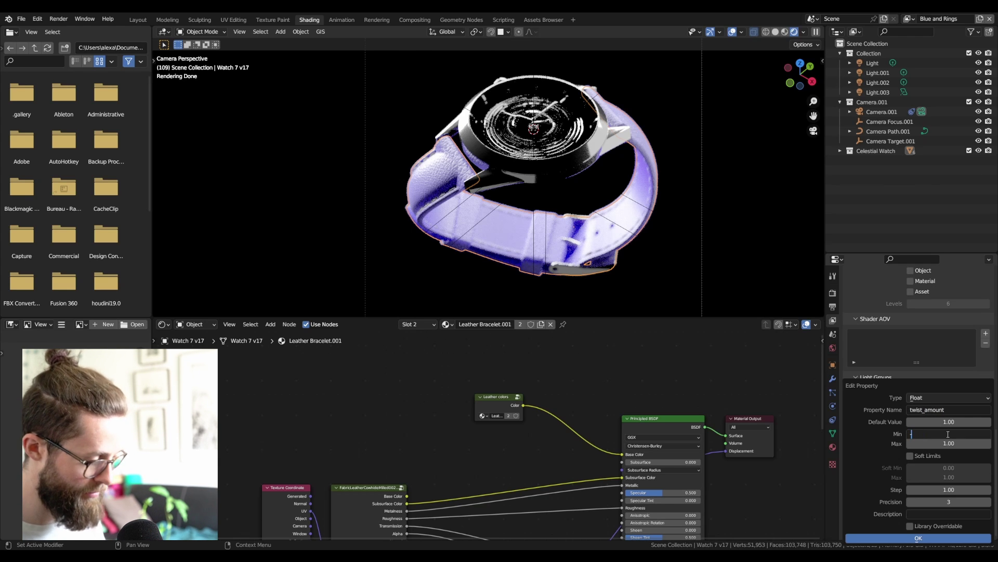
{"action": "type", "text": "pi"}
{"action": "key", "text": "Return"}
{"action": "left_click", "coordinate": [947, 444]}
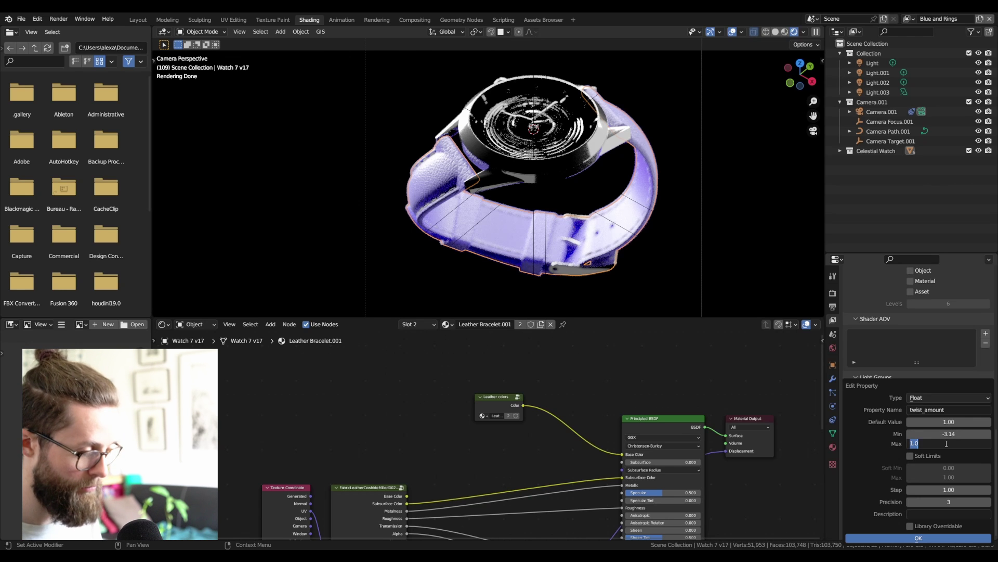
{"action": "type", "text": "pi"}
{"action": "key", "text": "Return"}
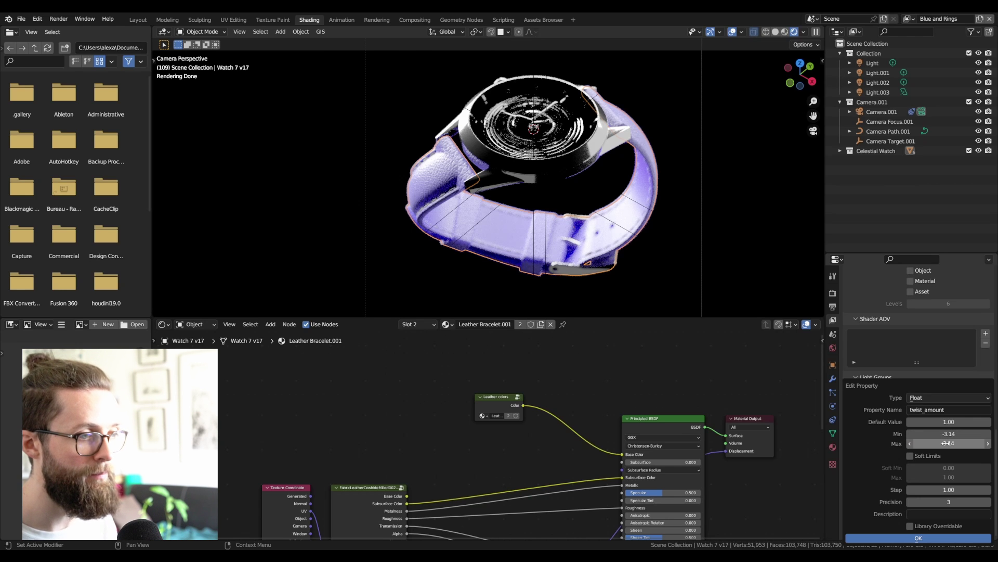
{"action": "left_click", "coordinate": [918, 538]}
Delete the driver on the strap's SimpleDeform angle and add a new driver to it.
{"action": "left_click", "coordinate": [833, 378]}
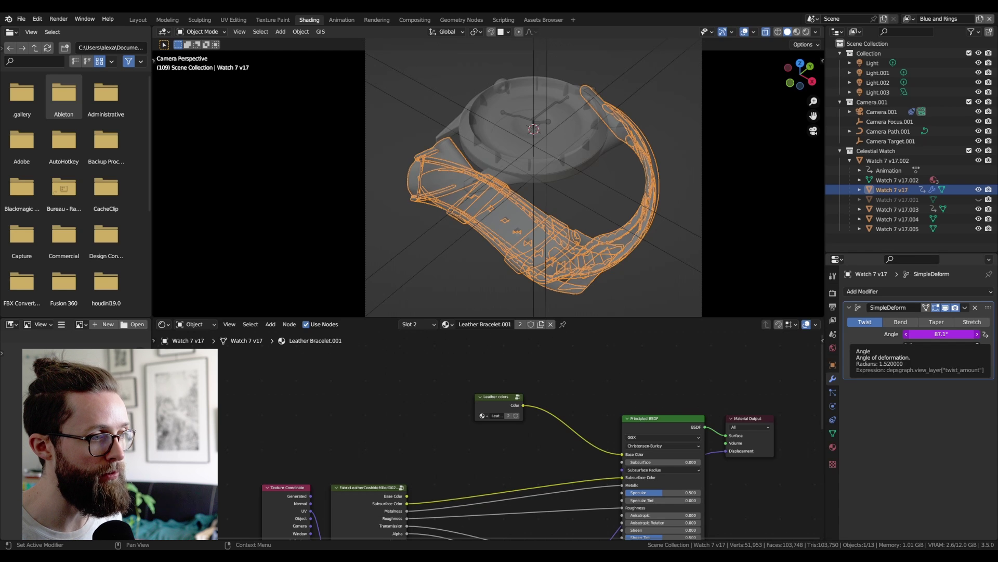
{"action": "right_click", "coordinate": [915, 334]}
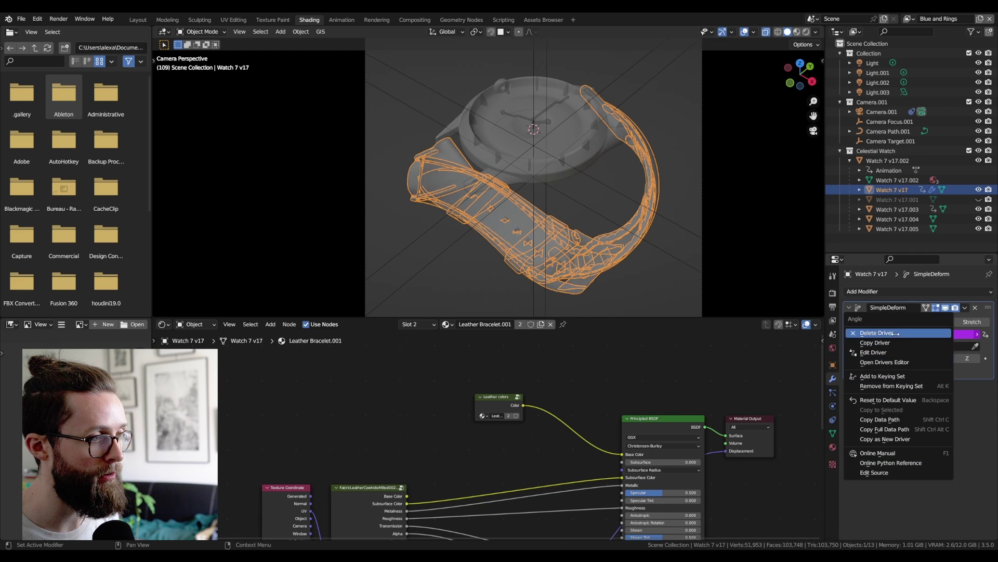
{"action": "left_click", "coordinate": [879, 333]}
{"action": "right_click", "coordinate": [884, 333]}
{"action": "left_click", "coordinate": [892, 346]}
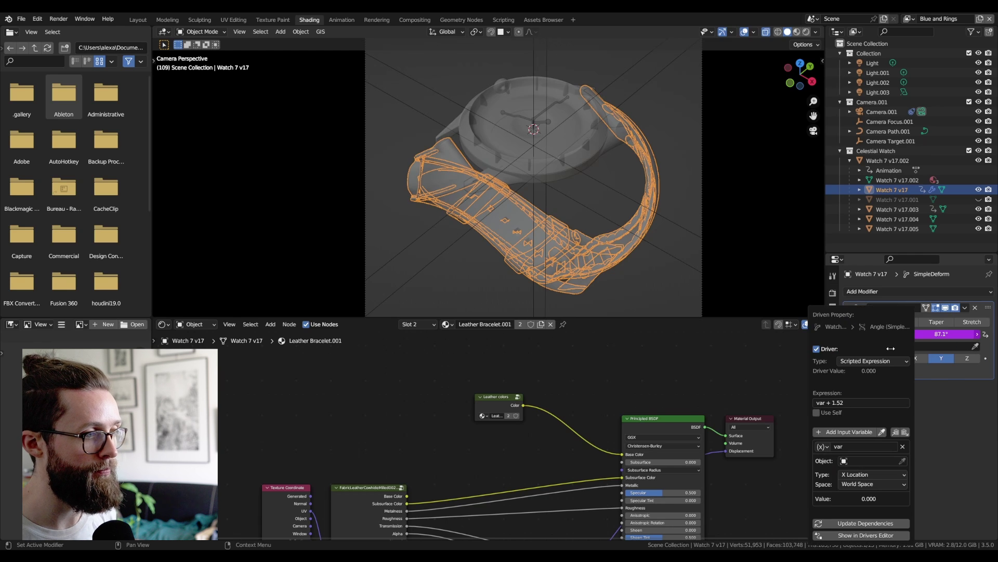
Set the angle driver's scripted expression to depsgraph.view_layer["twist_amount"].
{"action": "left_click", "coordinate": [858, 394]}
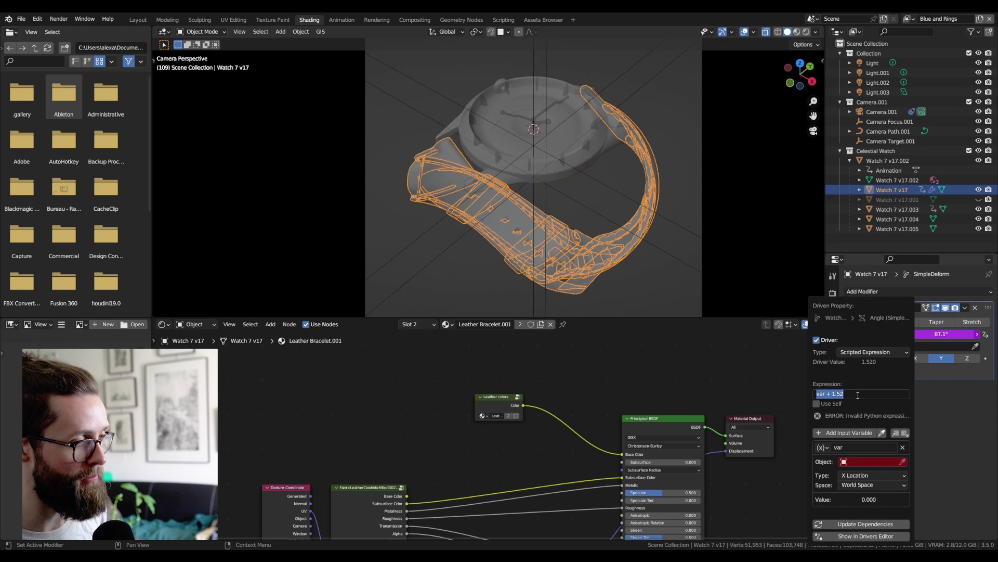
{"action": "type", "text": "deps"}
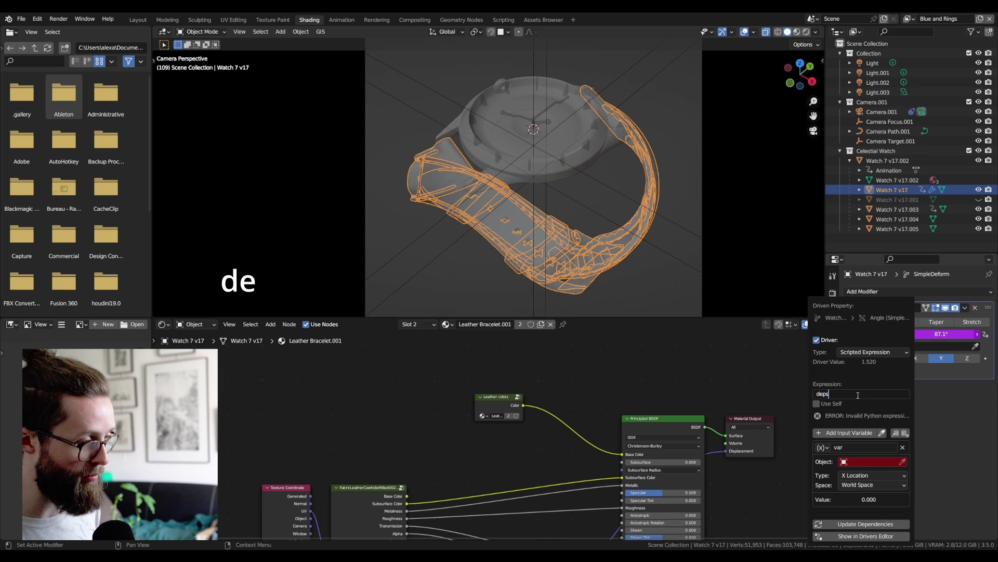
{"action": "type", "text": "graph.sce"}
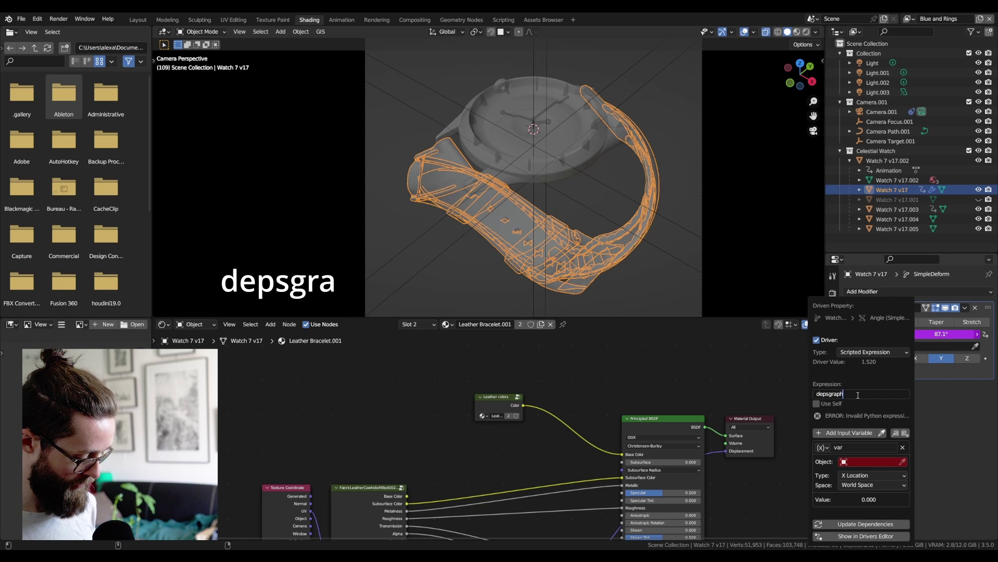
{"action": "key", "text": "BackSpace"}
{"action": "key", "text": "BackSpace"}
{"action": "key", "text": "BackSpace"}
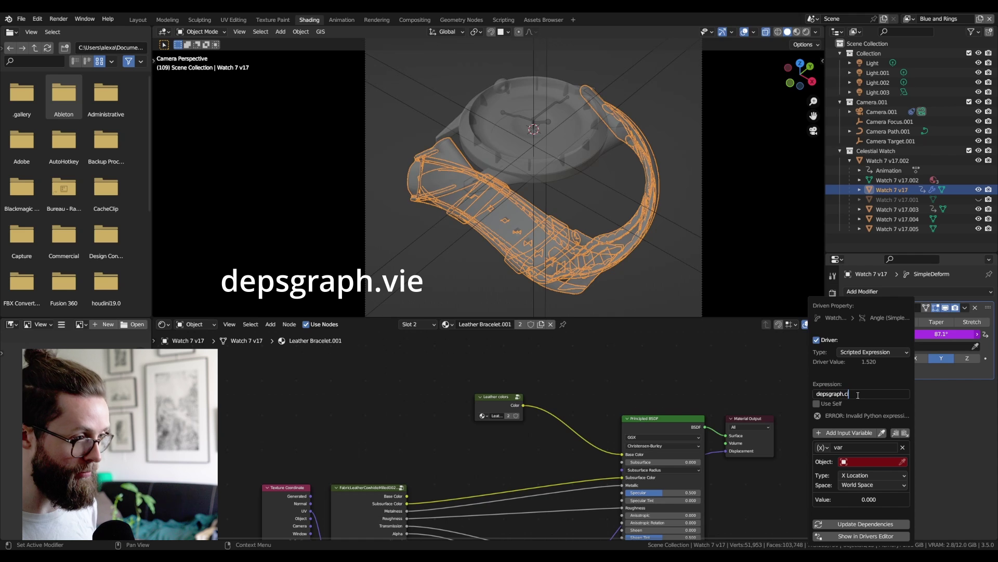
{"action": "type", "text": "view"}
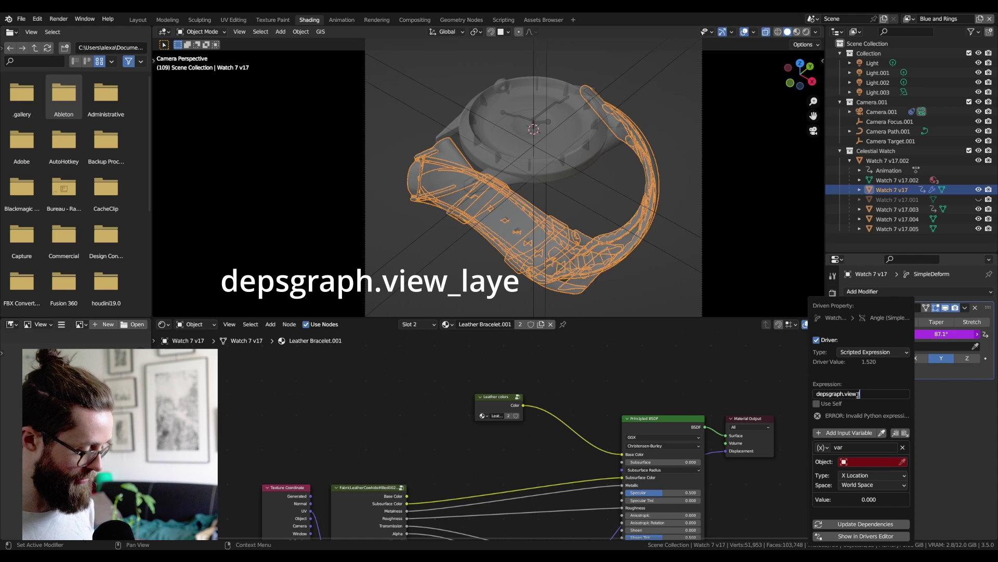
{"action": "type", "text": "_layer[\"twist_"}
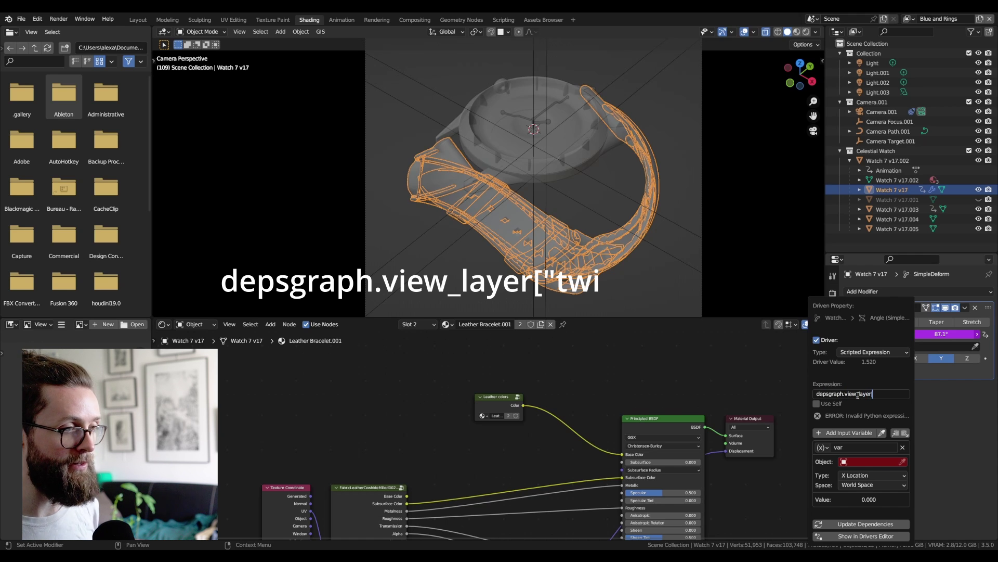
{"action": "type", "text": "amoun"}
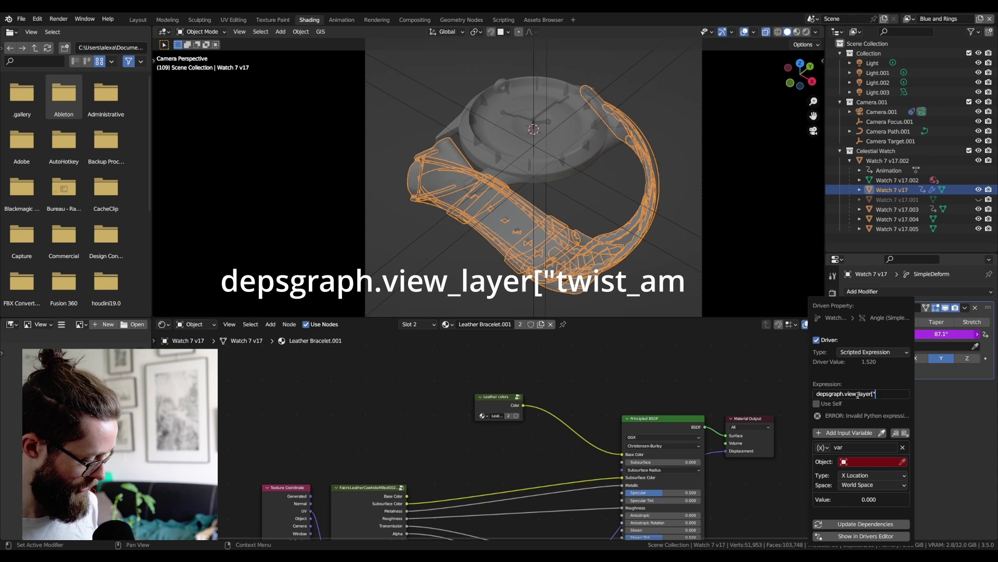
{"action": "type", "text": "t\"]"}
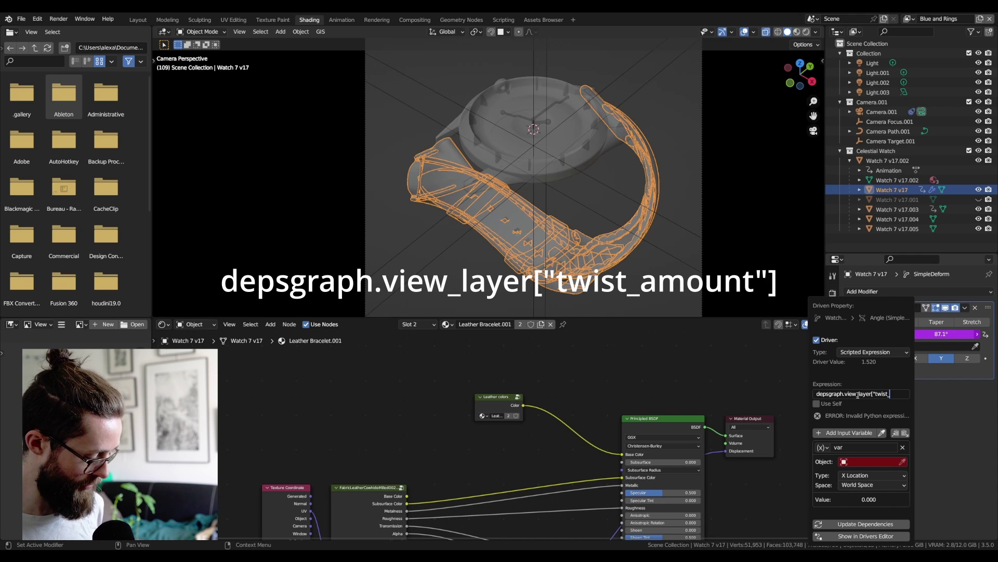
{"action": "type", "text": "amount"}
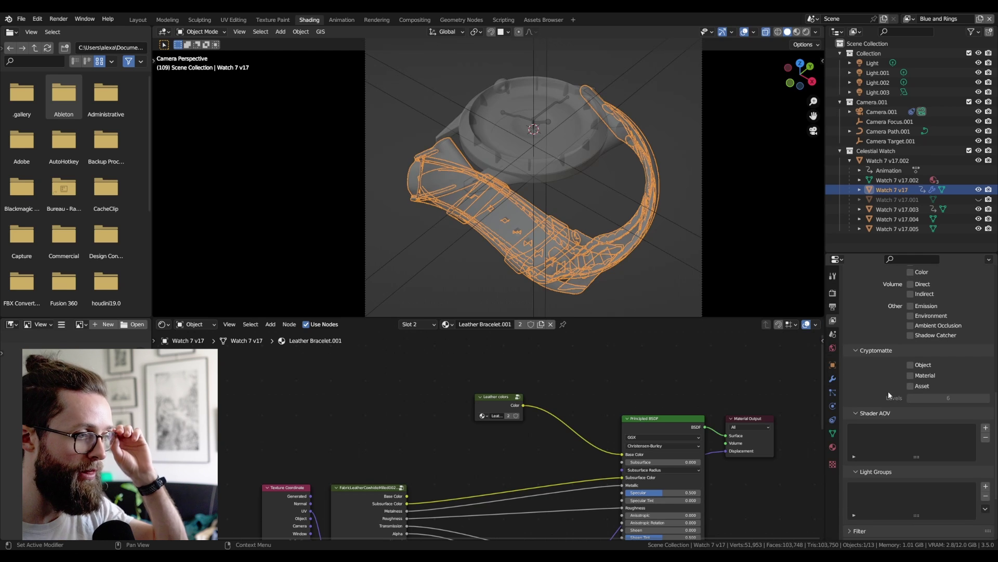
Test the driven strap twist with the view layer's twist_amount at 2.88, and set it to 0.84.
{"action": "scroll", "coordinate": [888, 391], "scroll_direction": "down", "scroll_amount": 5}
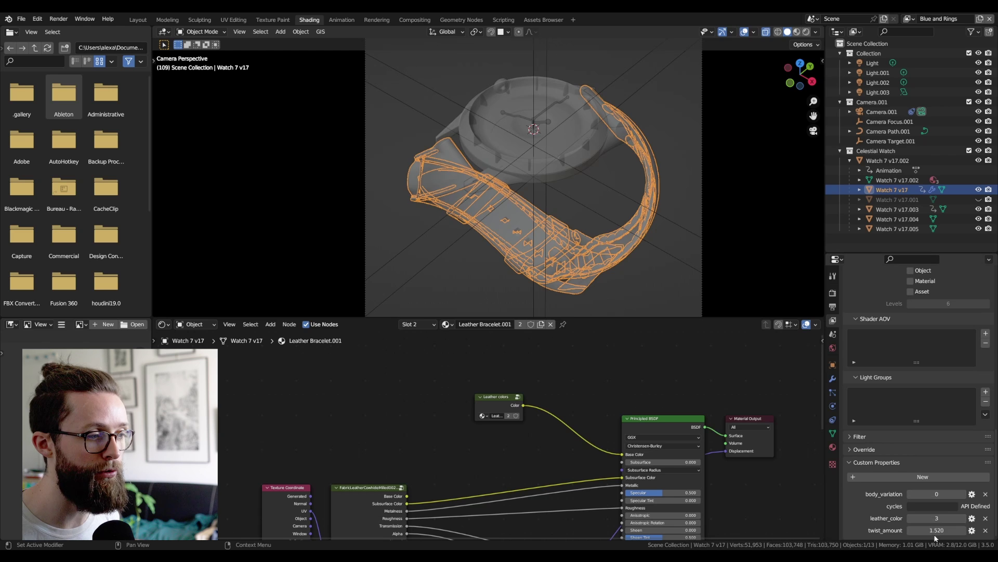
{"action": "left_click_drag", "start_coordinate": [936, 530], "coordinate": [962, 530]}
{"action": "key", "text": "g"}
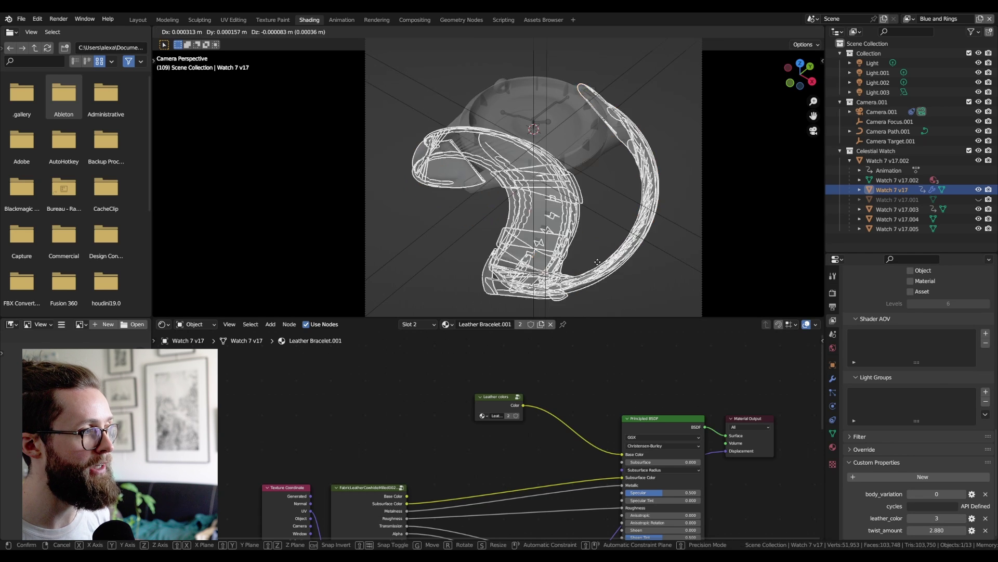
{"action": "right_click", "coordinate": [601, 279]}
{"action": "left_click_drag", "start_coordinate": [944, 530], "coordinate": [921, 531]}
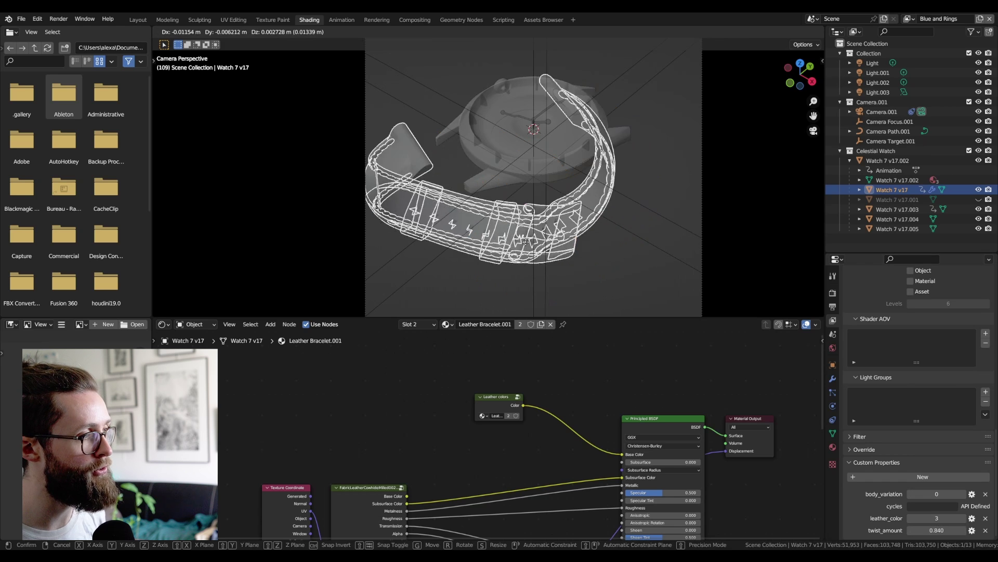
Open the driver settings of the strap's SimpleDeform angle.
{"action": "left_click", "coordinate": [833, 379]}
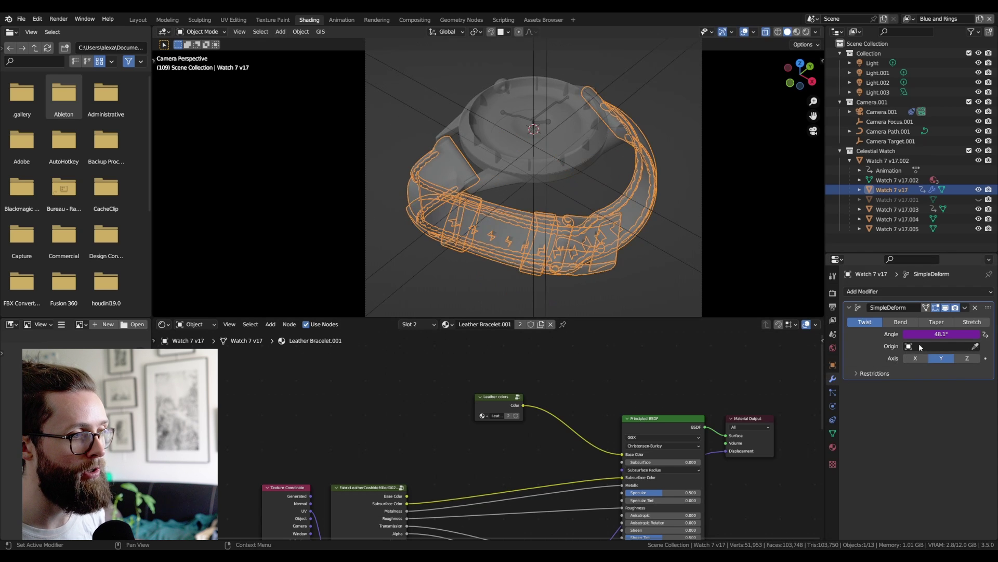
{"action": "right_click", "coordinate": [936, 334]}
{"action": "left_click", "coordinate": [886, 355]}
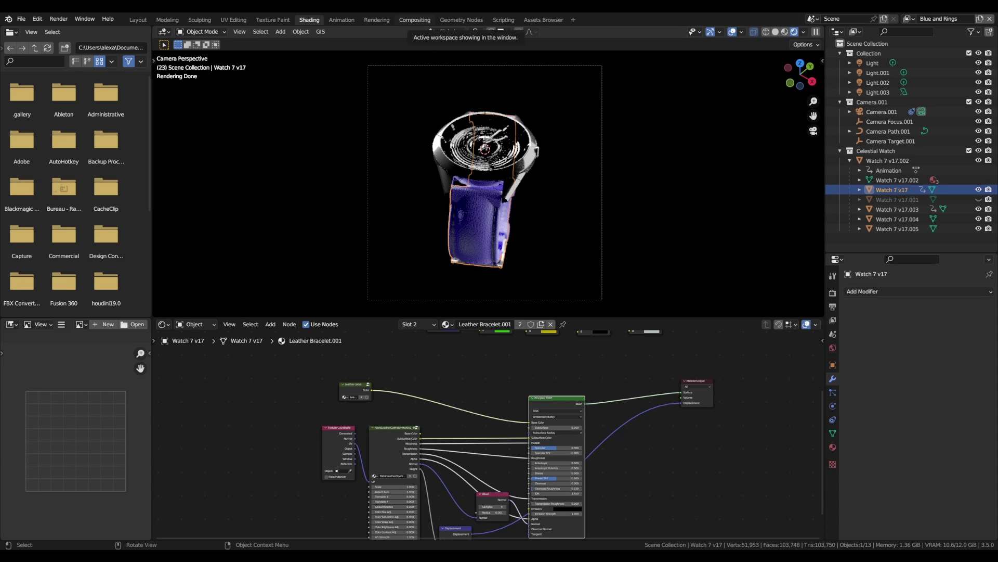
Enable nodes in the Compositing workspace and add a File Output node beside the Composite node.
{"action": "left_click", "coordinate": [419, 20]}
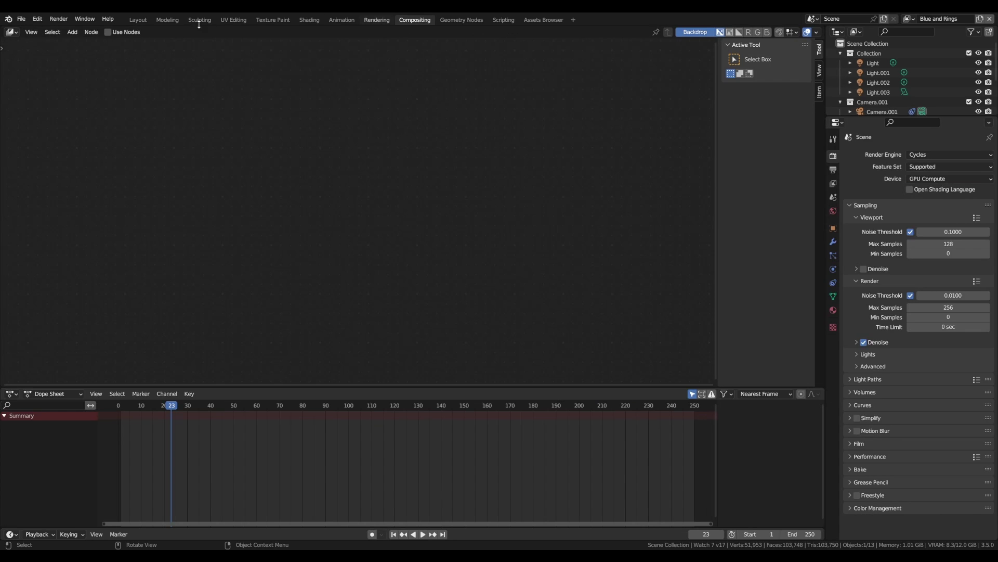
{"action": "left_click", "coordinate": [109, 32]}
{"action": "left_click", "coordinate": [326, 114]}
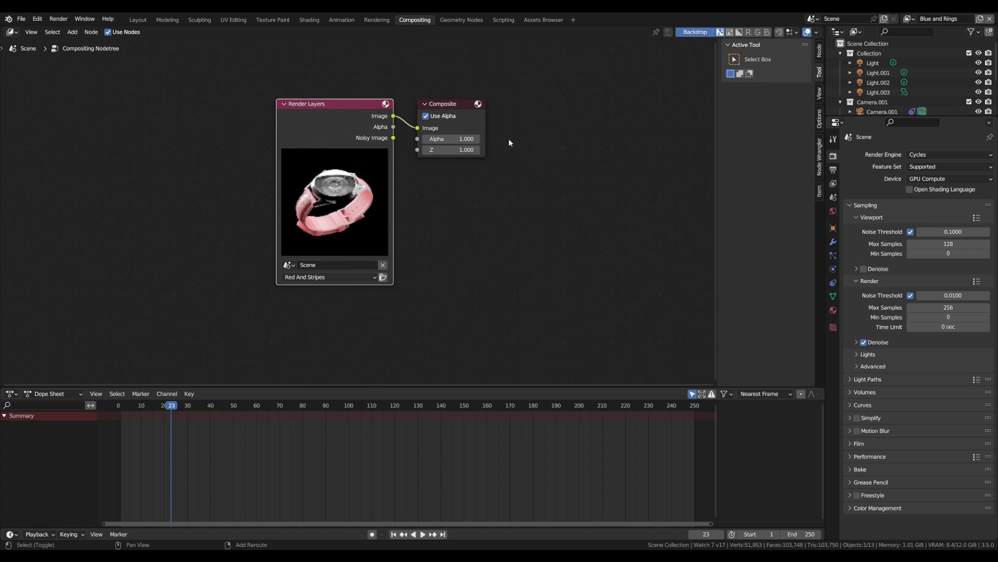
{"action": "key", "text": "shift+a"}
{"action": "left_click", "coordinate": [530, 142]}
{"action": "type", "text": "file"}
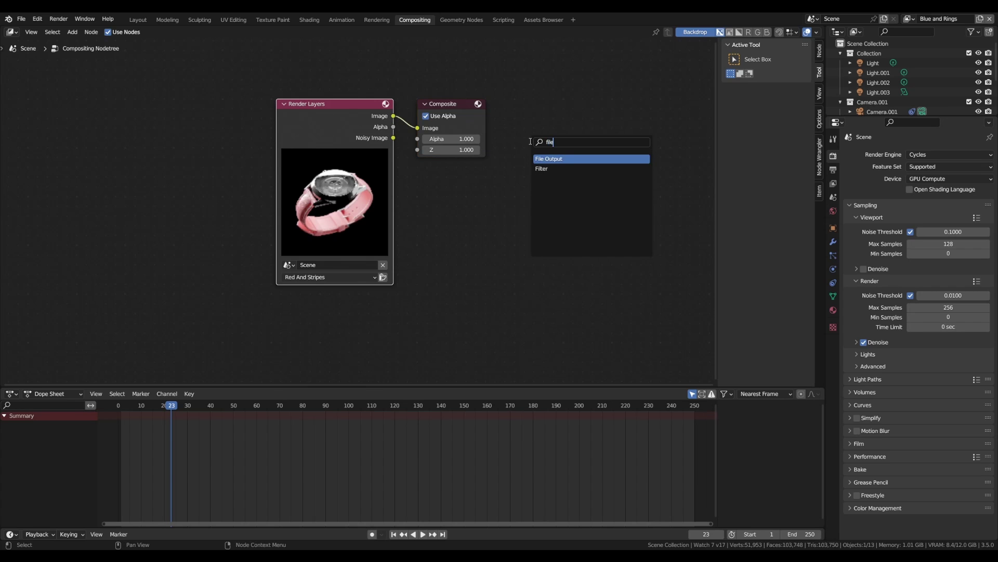
{"action": "left_click", "coordinate": [540, 159]}
Duplicate the Render Layers node and set the copy to the Blue and Rings view layer.
{"action": "left_click_drag", "start_coordinate": [306, 126], "coordinate": [212, 122]}
{"action": "key", "text": "shift+d"}
{"action": "left_click", "coordinate": [323, 189]}
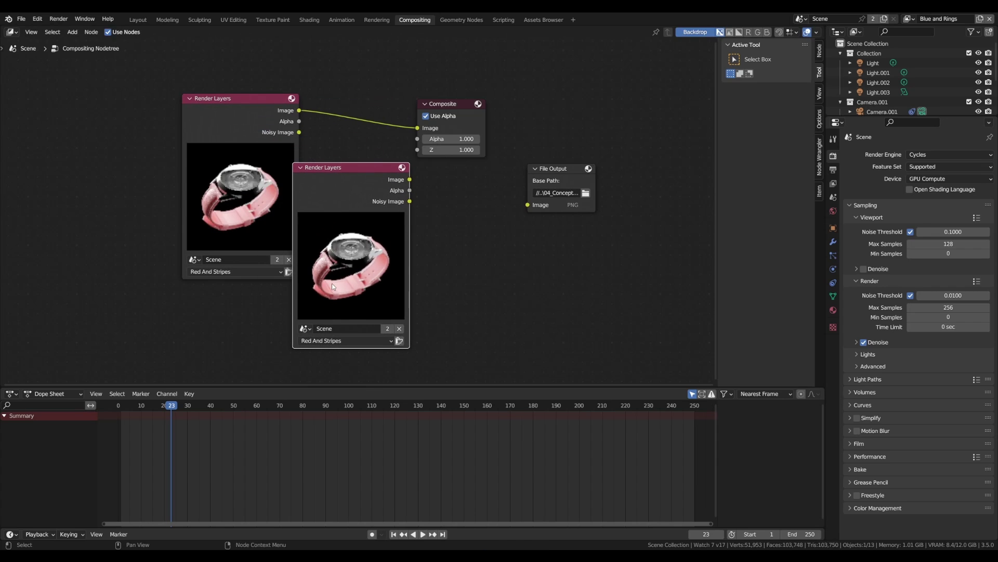
{"action": "left_click", "coordinate": [333, 341]}
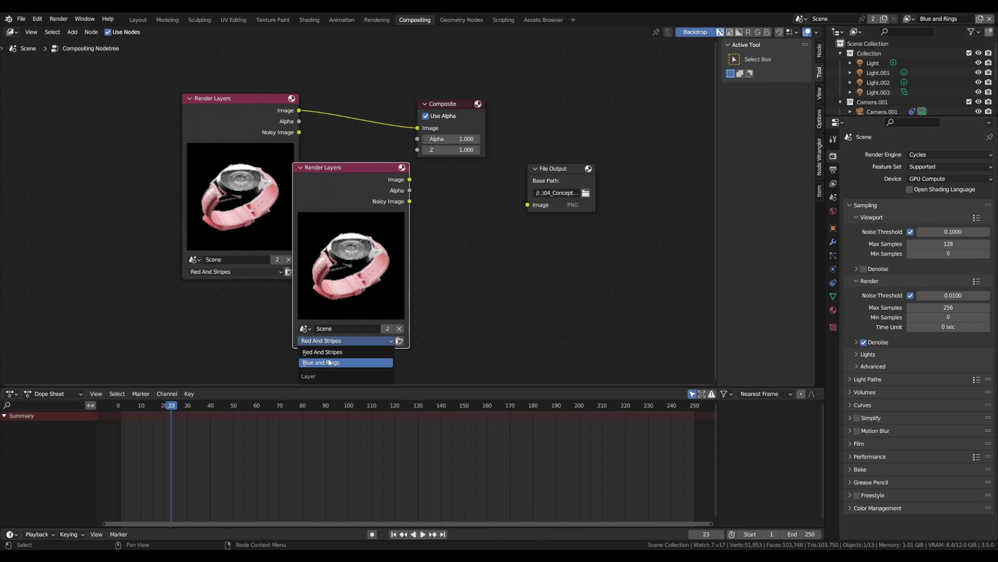
{"action": "left_click", "coordinate": [335, 359]}
Rename the File Output node's existing Image input to RedStripes in its properties.
{"action": "left_click", "coordinate": [542, 176]}
{"action": "left_click", "coordinate": [819, 50]}
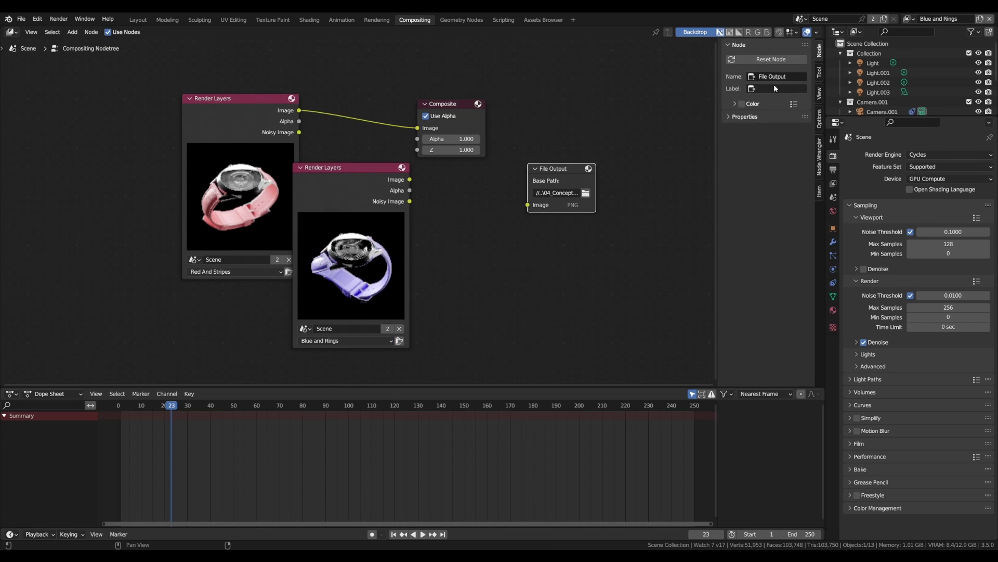
{"action": "left_click", "coordinate": [740, 117]}
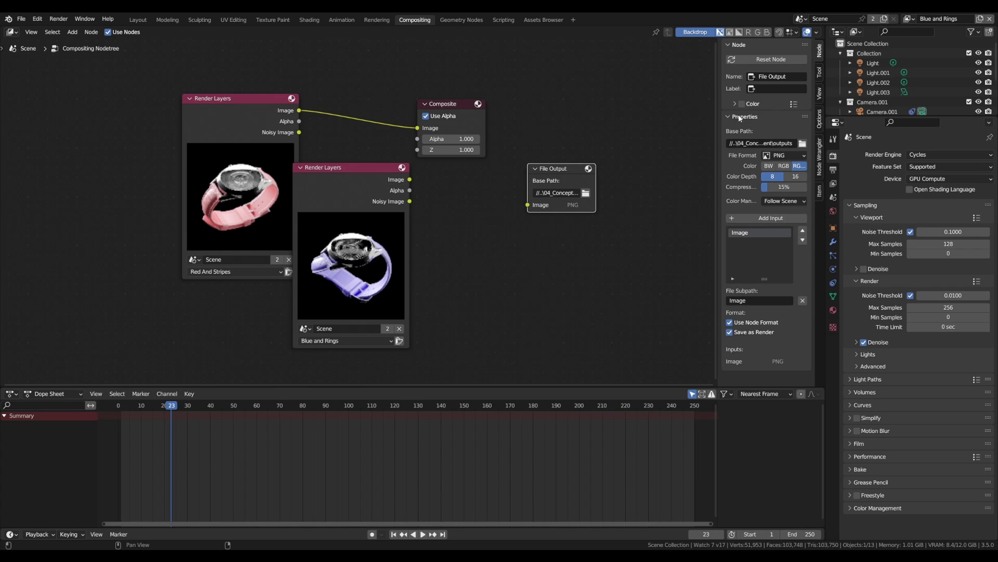
{"action": "double_click", "coordinate": [750, 230]}
{"action": "type", "text": "RedStripes"}
{"action": "key", "text": "Return"}
Add a BlueRings input to File Output and connect both Render Layers images to their matching inputs.
{"action": "left_click", "coordinate": [771, 218]}
{"action": "double_click", "coordinate": [751, 242]}
{"action": "type", "text": "BlueRings"}
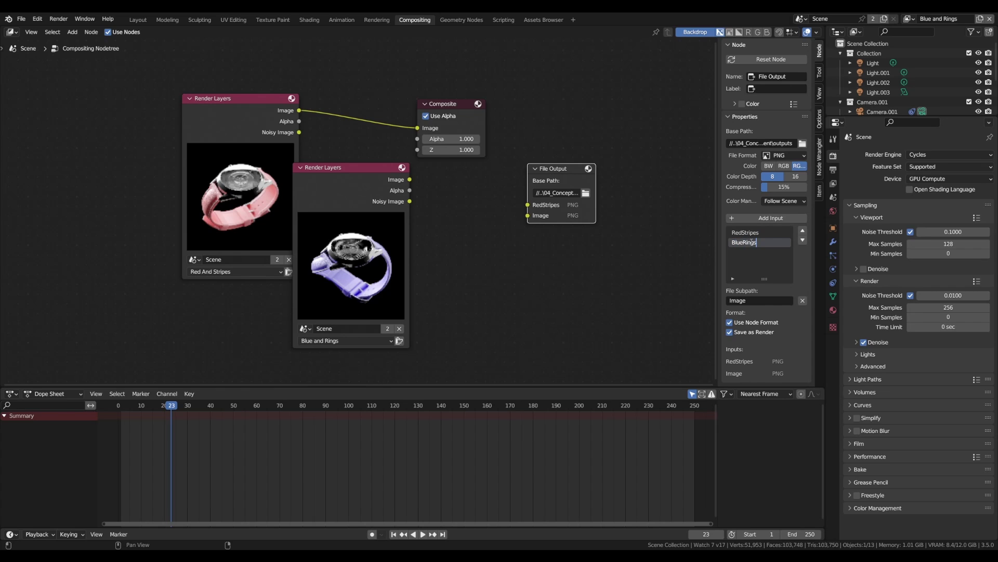
{"action": "key", "text": "Return"}
{"action": "left_click_drag", "start_coordinate": [409, 180], "coordinate": [528, 215]}
{"action": "left_click_drag", "start_coordinate": [299, 110], "coordinate": [527, 204]}
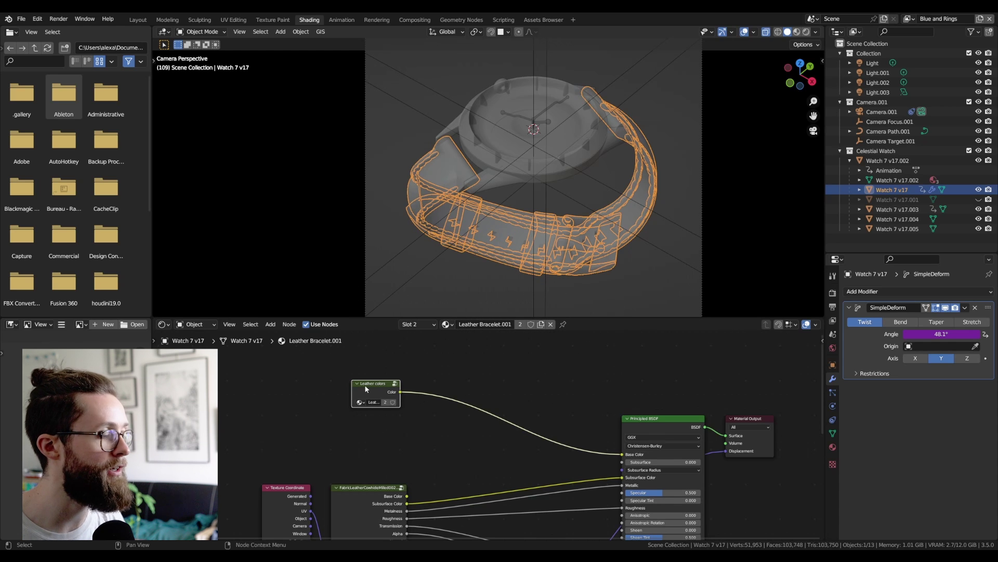
Add a Mix node above the Leather colors group in the Leather Bracelet.001 material.
{"action": "left_click_drag", "start_coordinate": [387, 388], "coordinate": [372, 385]}
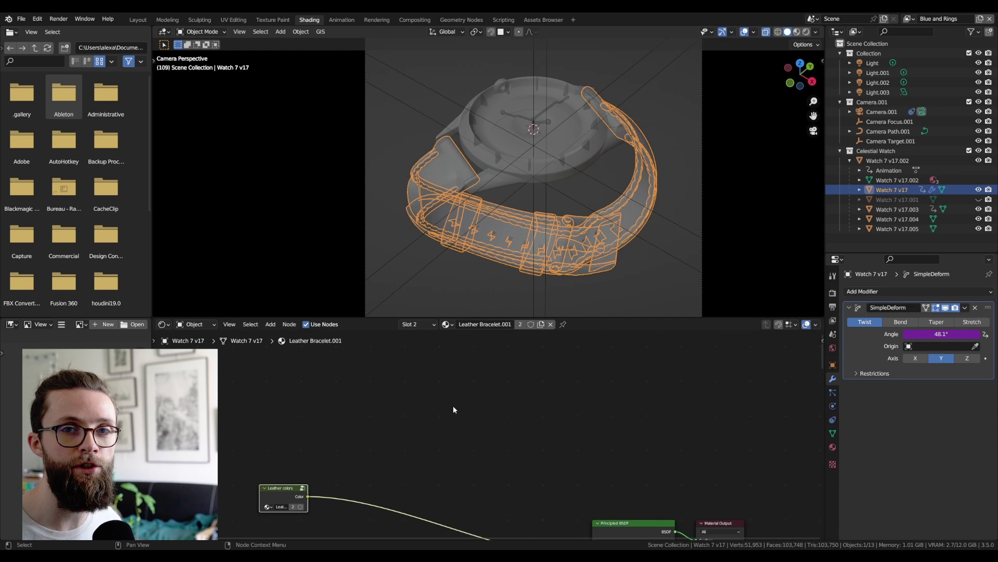
{"action": "scroll", "coordinate": [453, 404], "scroll_direction": "up", "scroll_amount": 2}
{"action": "middle_click_drag", "start_coordinate": [456, 389], "coordinate": [469, 396]}
{"action": "key", "text": "shift+a"}
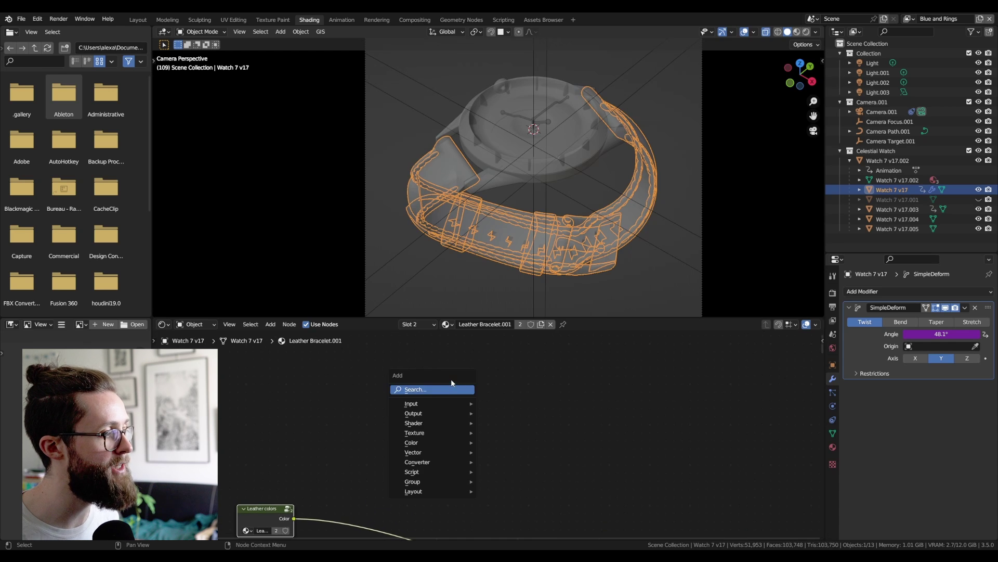
{"action": "left_click", "coordinate": [451, 391]}
{"action": "type", "text": "mix"}
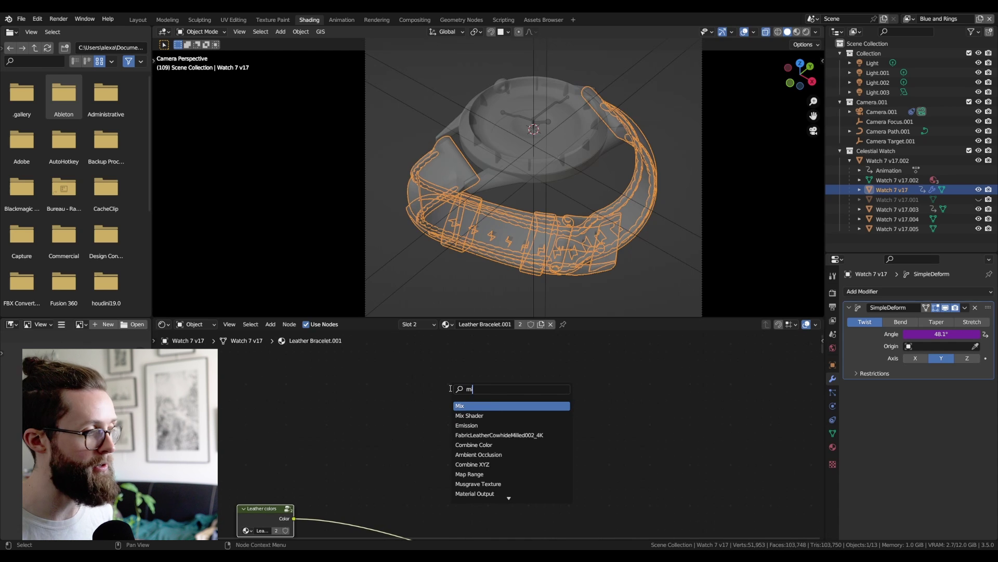
{"action": "key", "text": "Return"}
{"action": "left_click", "coordinate": [393, 381]}
Duplicate the Mix node twice and chain the three by linking each Result to the next node's A input.
{"action": "key", "text": "shift+d"}
{"action": "left_click", "coordinate": [488, 408]}
{"action": "key", "text": "shift+d"}
{"action": "left_click", "coordinate": [592, 430]}
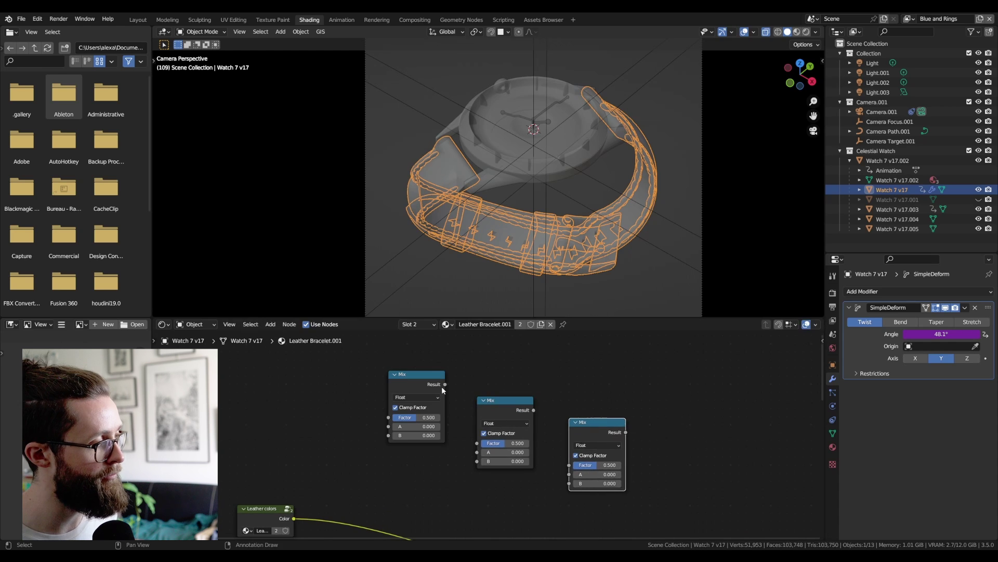
{"action": "left_click_drag", "start_coordinate": [445, 383], "coordinate": [479, 453]}
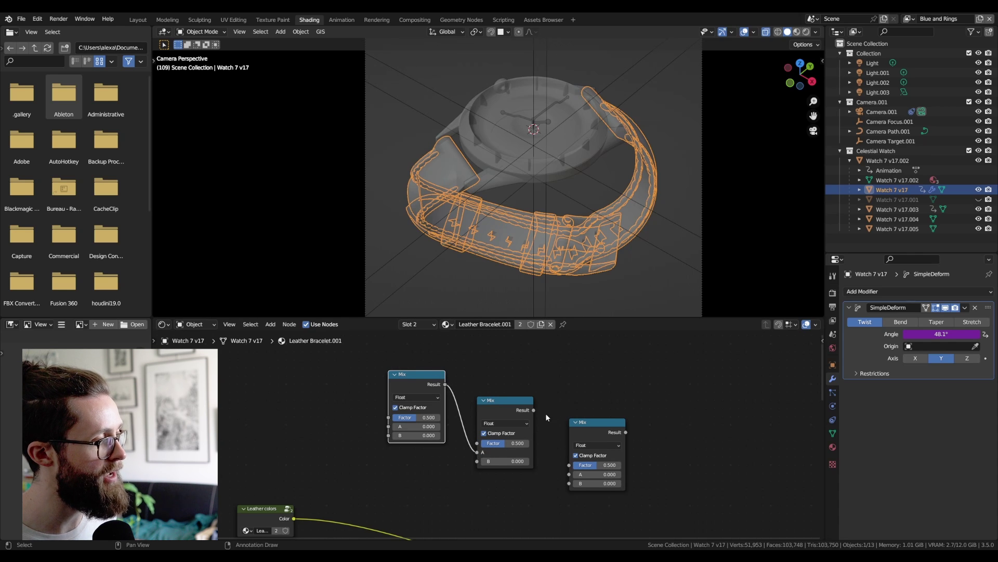
{"action": "left_click_drag", "start_coordinate": [533, 410], "coordinate": [570, 474]}
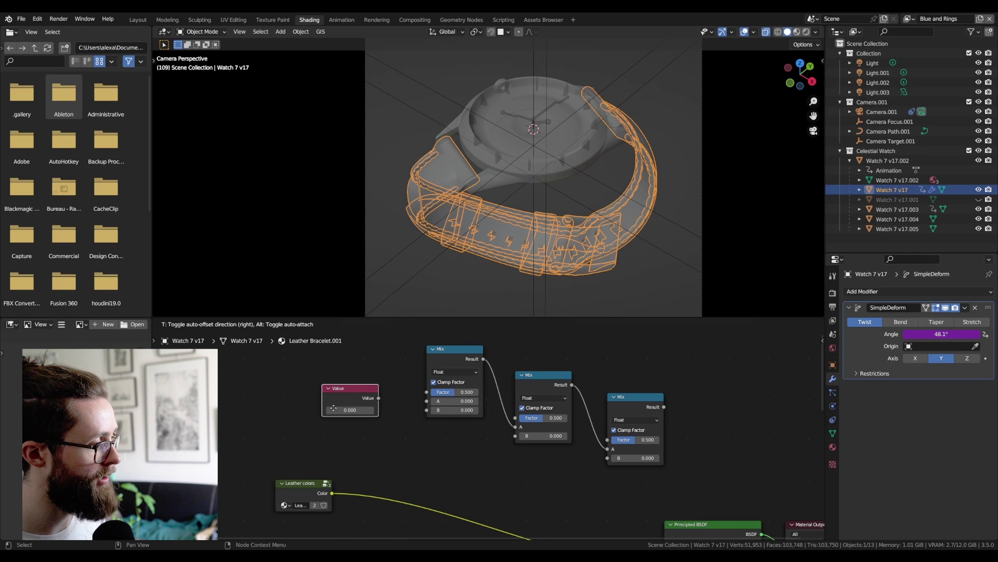
Add a Value node, duplicate it with the value 0.5, and connect the two to the first Mix node's A and B inputs.
{"action": "left_click", "coordinate": [334, 409]}
{"action": "mouse_move", "coordinate": [378, 398]}
{"action": "left_mouse_down"}
{"action": "mouse_move", "coordinate": [435, 406]}
{"action": "mouse_move", "coordinate": [363, 387]}
{"action": "left_mouse_up"}
{"action": "key", "text": "shift+d"}
{"action": "left_click", "coordinate": [365, 425]}
{"action": "left_click_drag", "start_coordinate": [384, 430], "coordinate": [427, 409]}
{"action": "double_click", "coordinate": [371, 441]}
{"action": "type", "text": "0.5"}
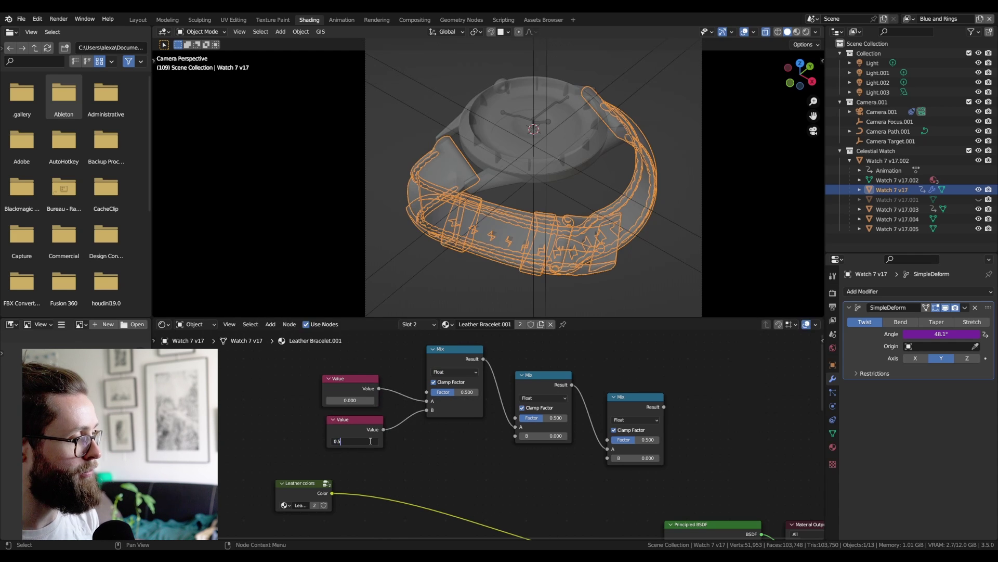
{"action": "key", "text": "Return"}
Add two more Value nodes, 1.0 feeding the second Mix node's B input and 0.75 feeding the third's.
{"action": "left_click_drag", "start_coordinate": [361, 426], "coordinate": [358, 424]}
{"action": "left_click_drag", "start_coordinate": [370, 461], "coordinate": [369, 461]}
{"action": "double_click", "coordinate": [431, 484]}
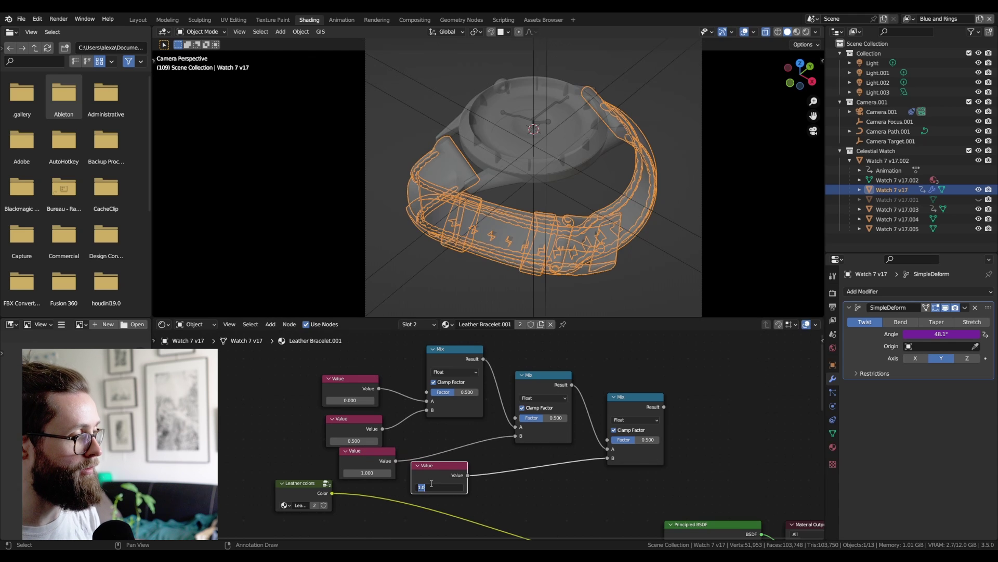
{"action": "type", "text": "0.7"}
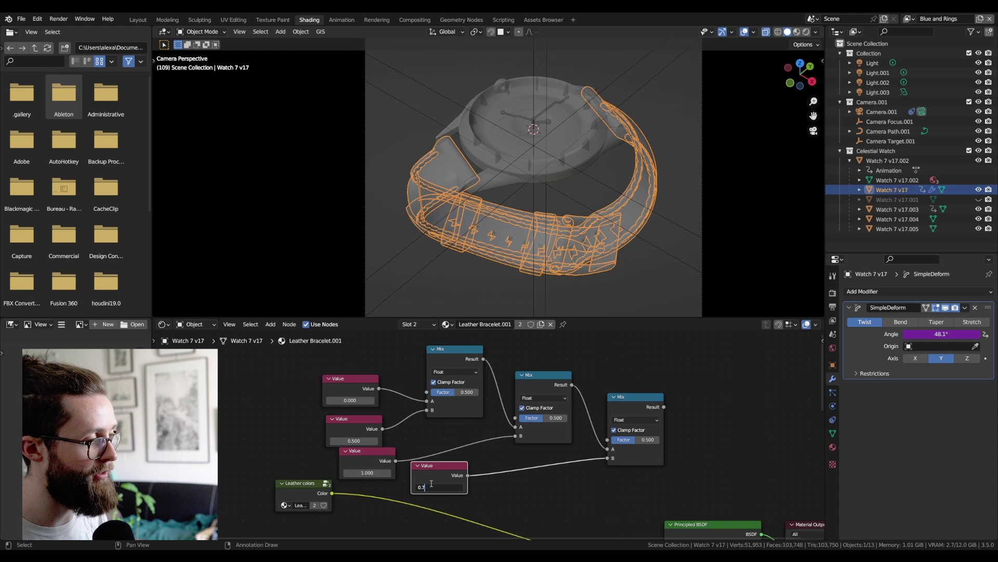
{"action": "type", "text": "5"}
{"action": "key", "text": "Return"}
Add a control Value node and connect it to the Factor inputs of all three Mix nodes.
{"action": "scroll", "coordinate": [431, 484], "scroll_direction": "down", "scroll_amount": 2}
{"action": "middle_click_drag", "start_coordinate": [431, 457], "coordinate": [451, 482]}
{"action": "key", "text": "shift+a"}
{"action": "left_click", "coordinate": [396, 363]}
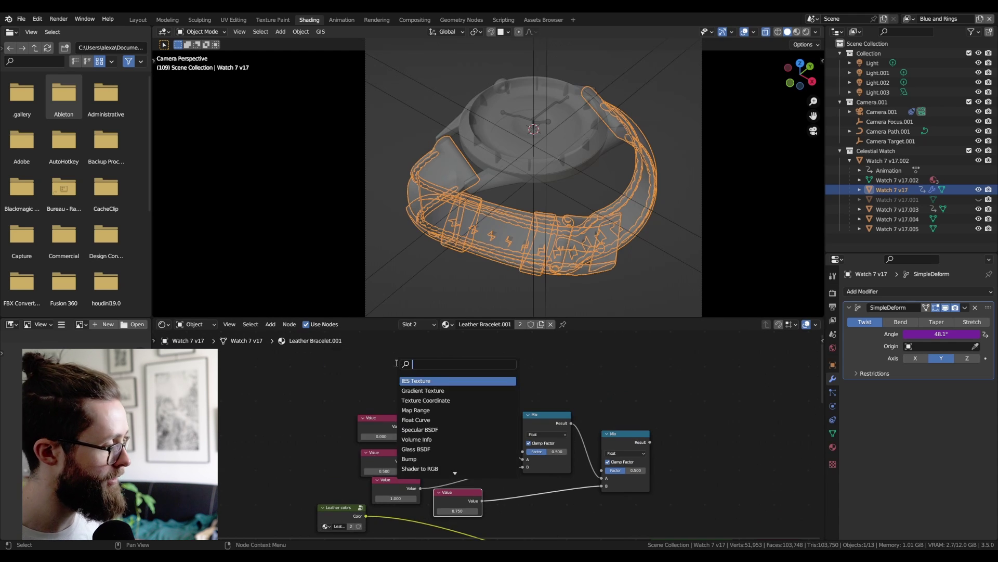
{"action": "type", "text": "va"}
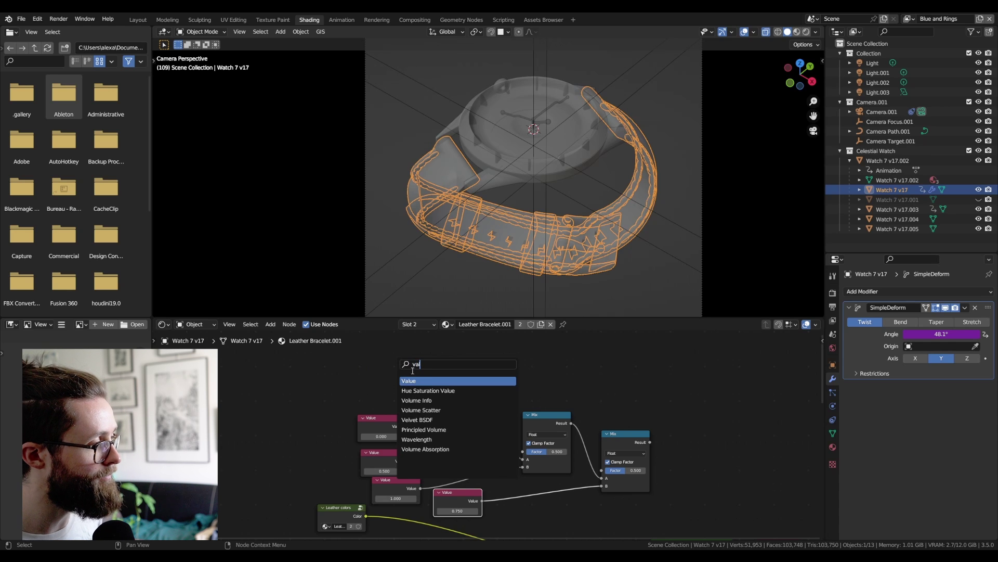
{"action": "left_click_drag", "start_coordinate": [355, 372], "coordinate": [447, 429]}
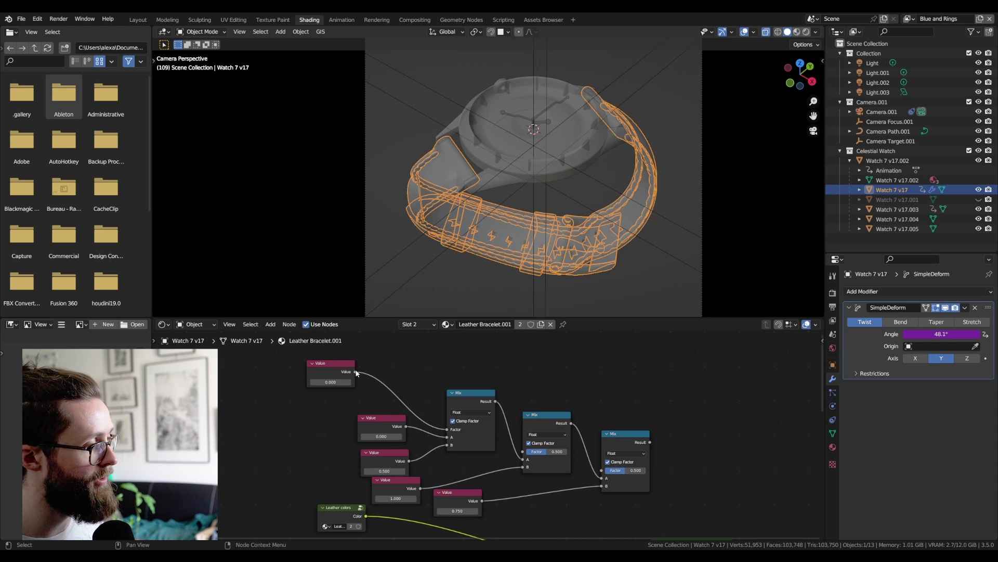
{"action": "left_click_drag", "start_coordinate": [355, 372], "coordinate": [491, 433]}
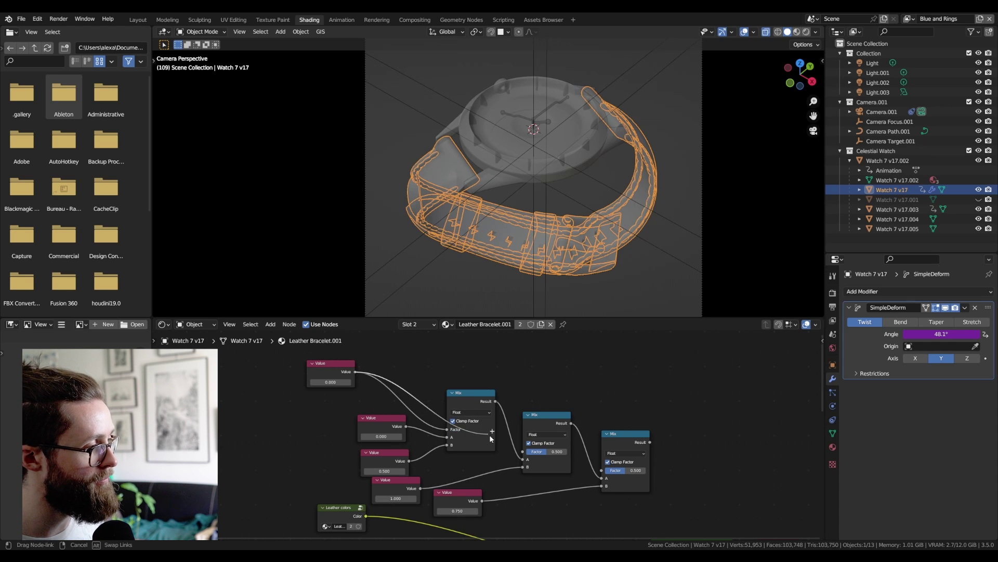
{"action": "left_click_drag", "start_coordinate": [491, 433], "coordinate": [523, 451]}
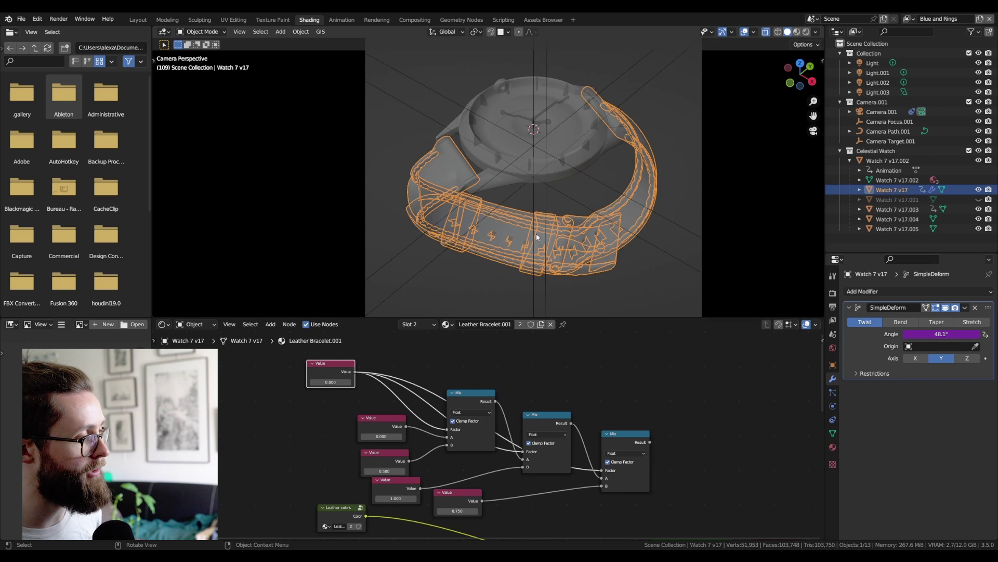
Add a Math node set to Subtract 1 and route the control Value through it into the second Mix node's Factor.
{"action": "key", "text": "shift+a"}
{"action": "left_click", "coordinate": [516, 376]}
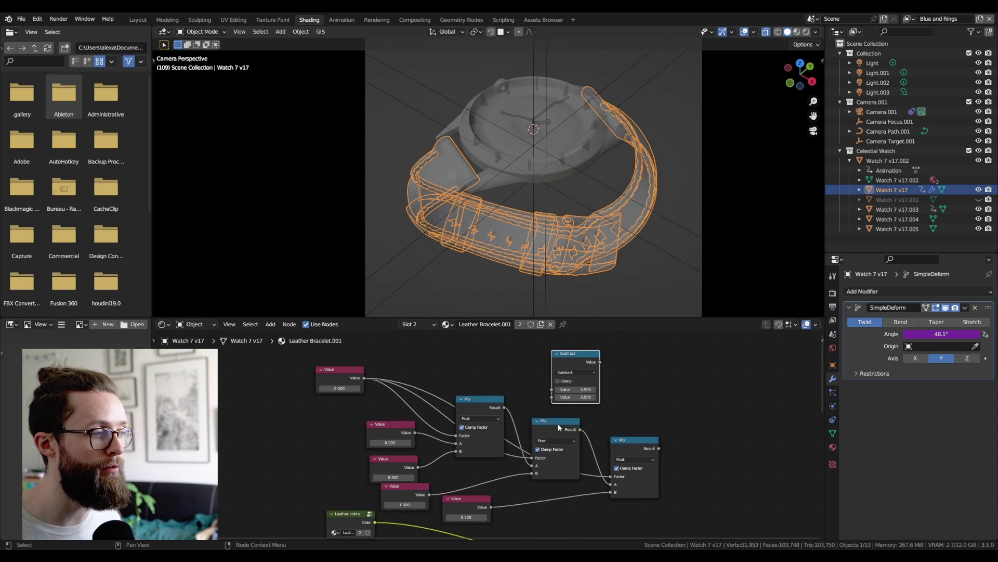
{"action": "left_click_drag", "start_coordinate": [470, 404], "coordinate": [469, 405]}
{"action": "left_click_drag", "start_coordinate": [599, 361], "coordinate": [478, 384]}
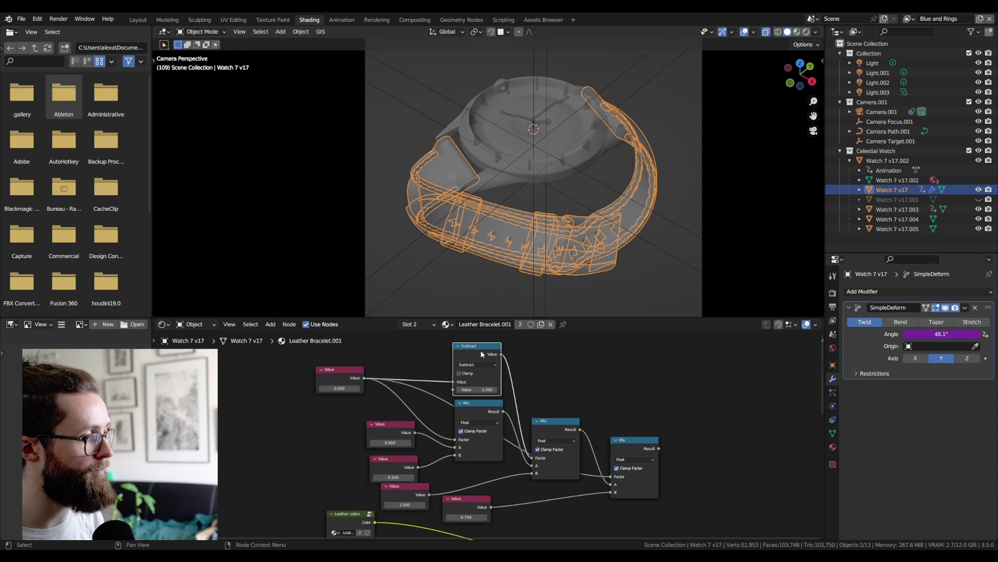
Duplicate the Subtract node into the link to the third Mix node's Factor and set its subtracted value to 2.
{"action": "key", "text": "shift+d"}
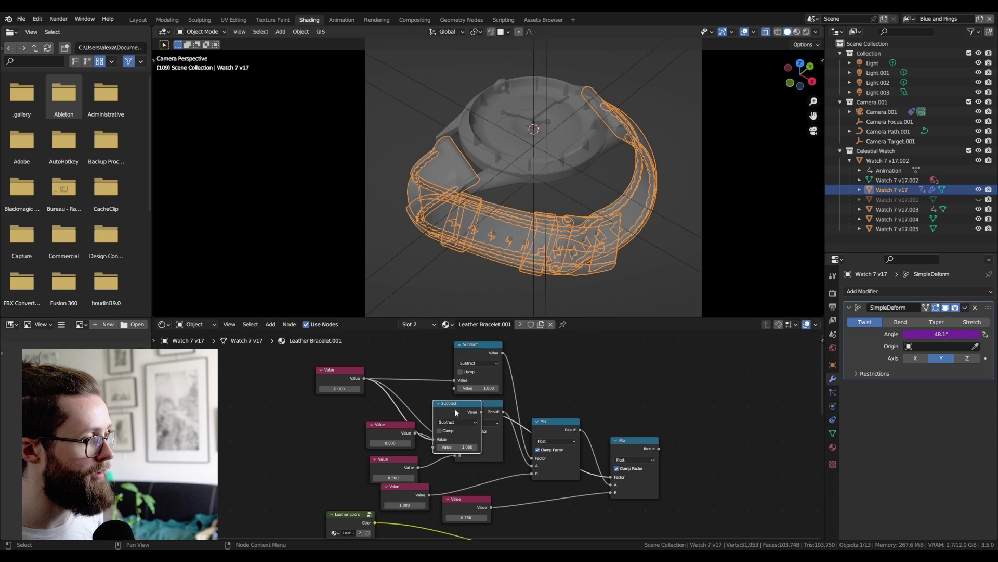
{"action": "left_click", "coordinate": [548, 353]}
{"action": "left_click", "coordinate": [559, 354]}
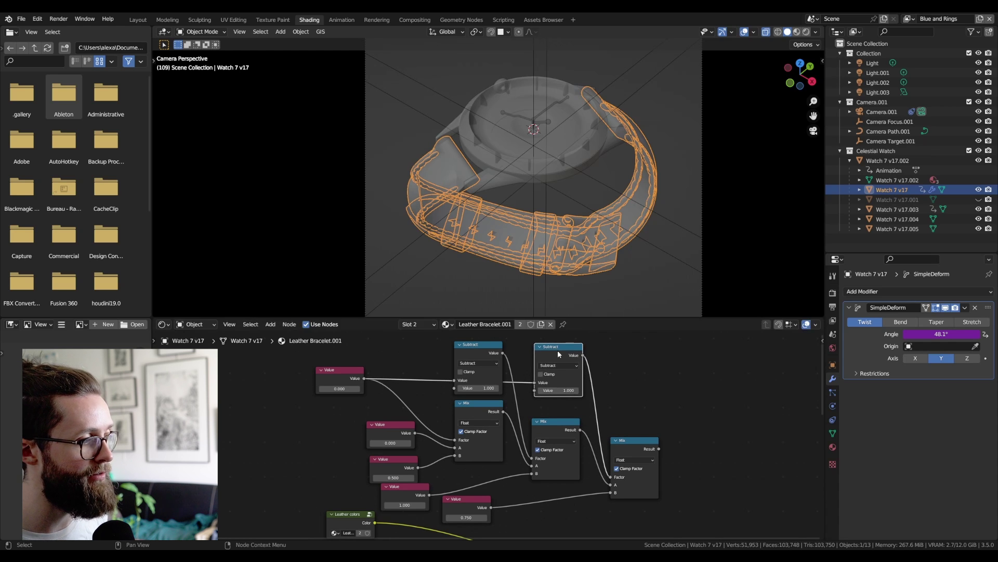
{"action": "left_click", "coordinate": [558, 390]}
{"action": "type", "text": "2"}
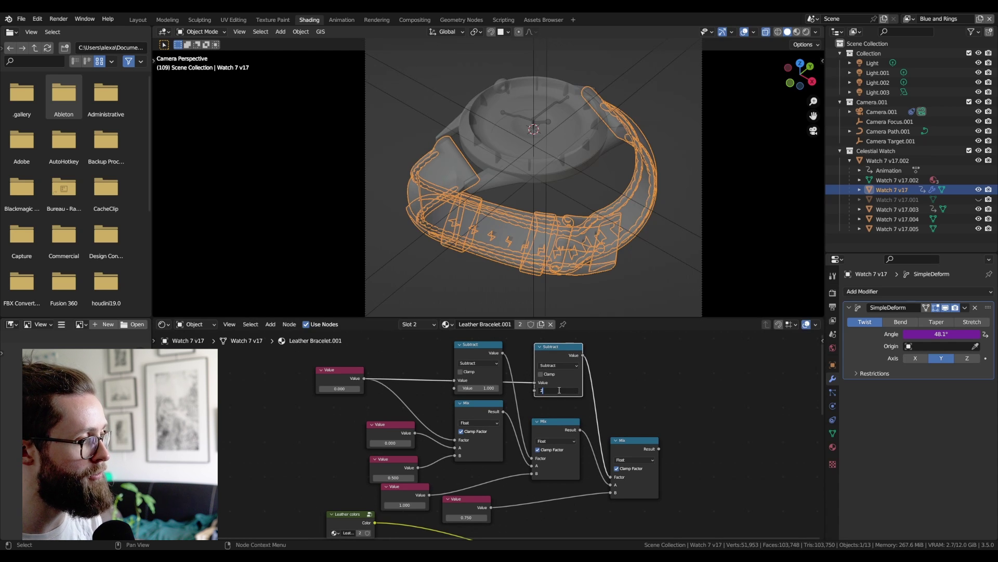
{"action": "key", "text": "Return"}
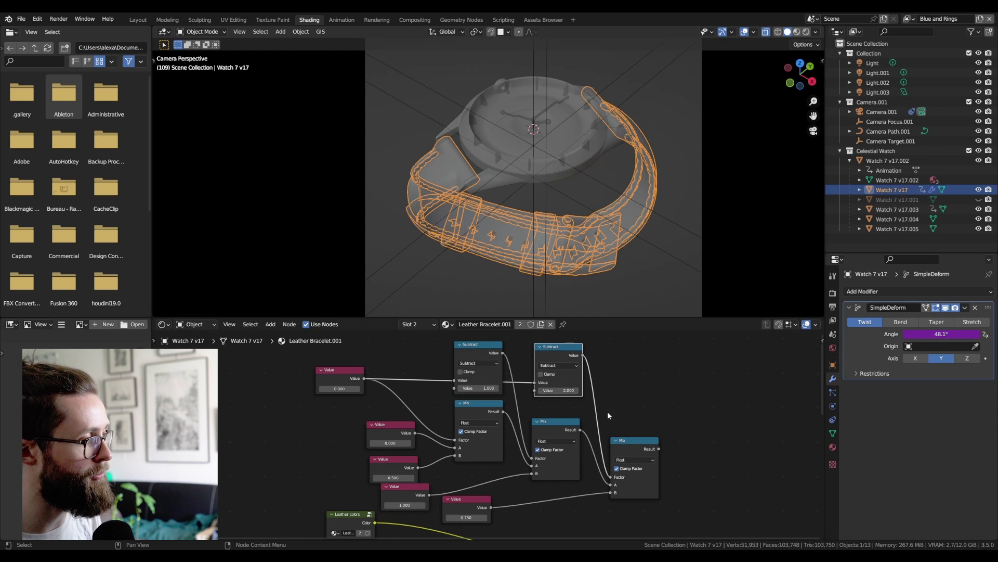
Switch the viewport to rendered shading and preview the last Mix node's output directly on the strap.
{"action": "left_click", "coordinate": [806, 32]}
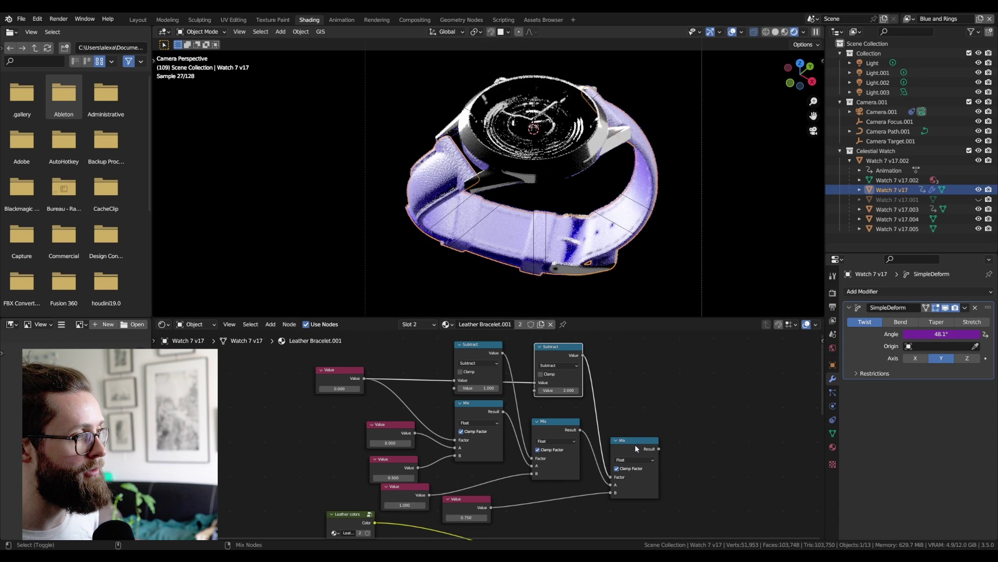
{"action": "left_click", "coordinate": [635, 448], "text": "ctrl+shift"}
{"action": "scroll", "coordinate": [497, 228], "scroll_direction": "up", "scroll_amount": 4}
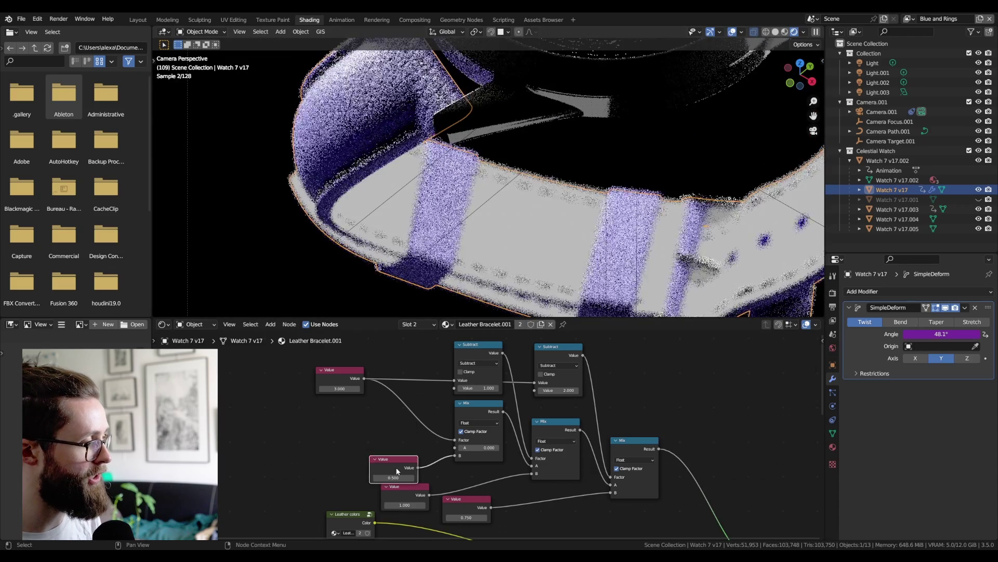
Delete the 0.5, 1.0 and 0.75 Value nodes that feed the Mix nodes' B inputs.
{"action": "key", "text": "x"}
{"action": "left_click", "coordinate": [415, 490]}
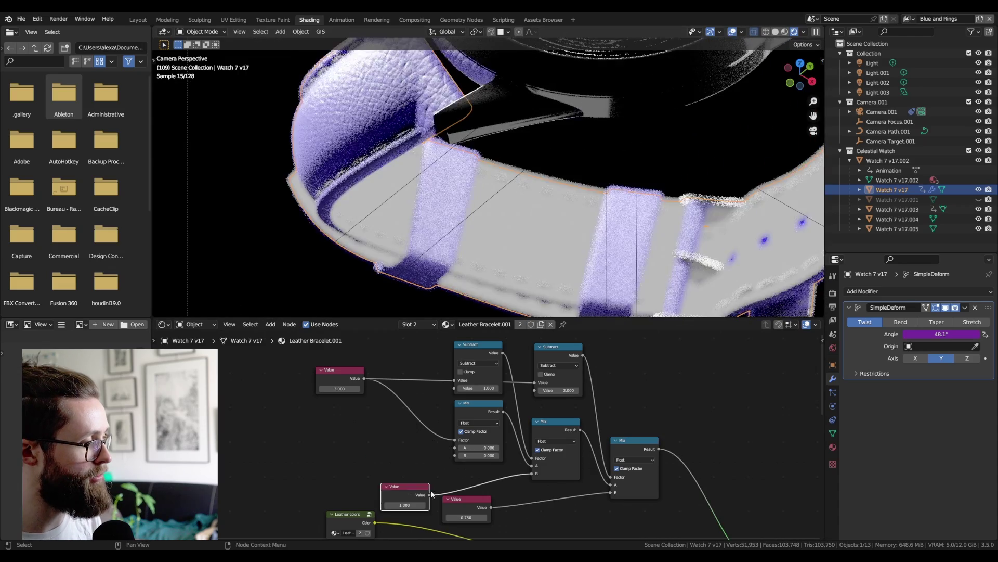
{"action": "key", "text": "x"}
{"action": "left_click", "coordinate": [459, 500]}
{"action": "key", "text": "x"}
Change the Mix nodes' data type from Float to Color.
{"action": "left_click", "coordinate": [472, 423]}
{"action": "left_click", "coordinate": [477, 446]}
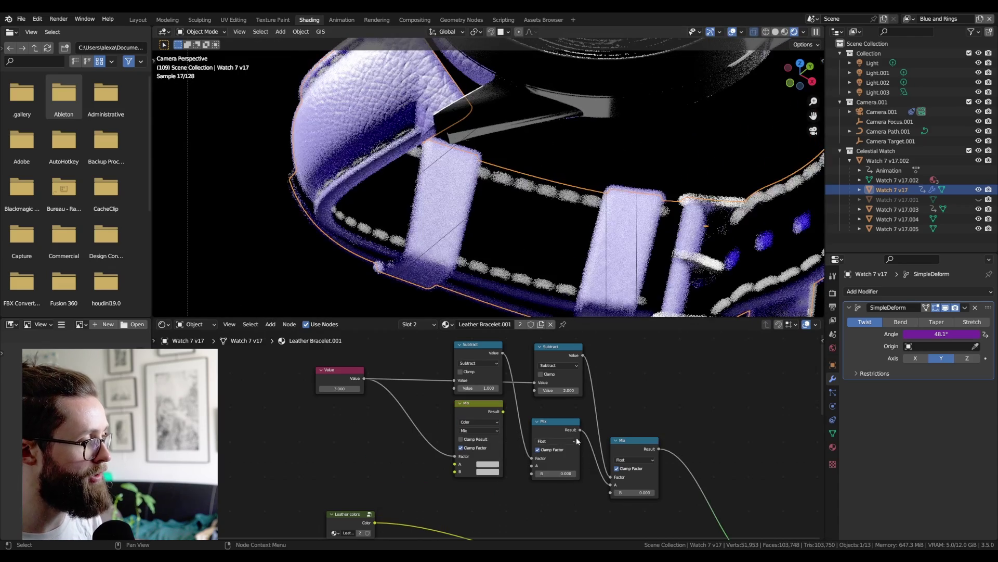
{"action": "left_click", "coordinate": [557, 440]}
{"action": "left_click", "coordinate": [555, 463]}
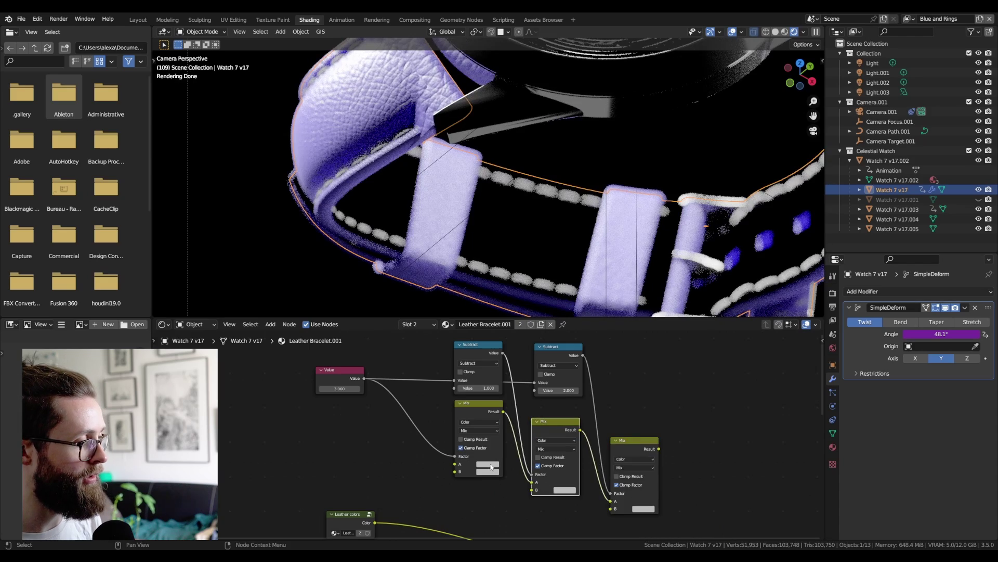
Set the first Mix node's A color to red and its B color to blue.
{"action": "left_click", "coordinate": [485, 464]}
{"action": "left_click", "coordinate": [508, 414]}
{"action": "left_click", "coordinate": [490, 473]}
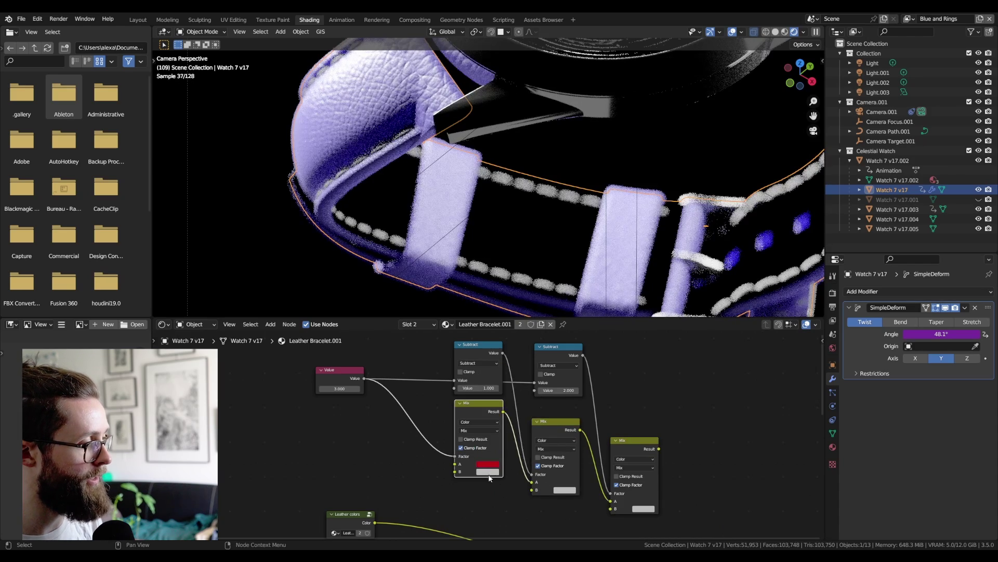
{"action": "left_click", "coordinate": [489, 473]}
{"action": "left_click", "coordinate": [529, 390]}
Set the second Mix node's B color to green and the third's to yellow, and preview the last Mix on the strap.
{"action": "left_click", "coordinate": [565, 490]}
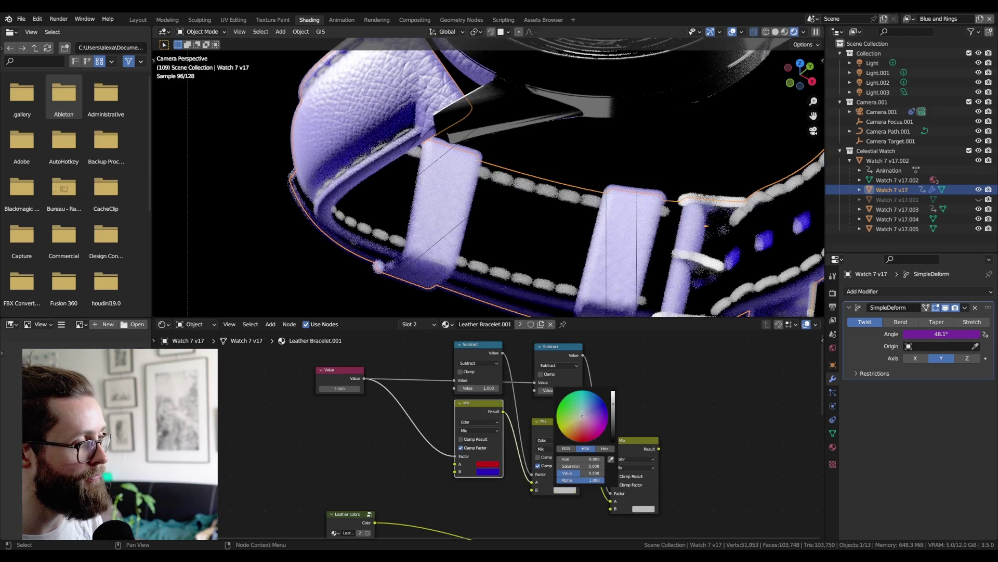
{"action": "left_click", "coordinate": [576, 435]}
{"action": "left_click", "coordinate": [643, 508]}
{"action": "left_click_drag", "start_coordinate": [650, 442], "coordinate": [640, 447]}
{"action": "left_click", "coordinate": [632, 444], "text": "ctrl+shift"}
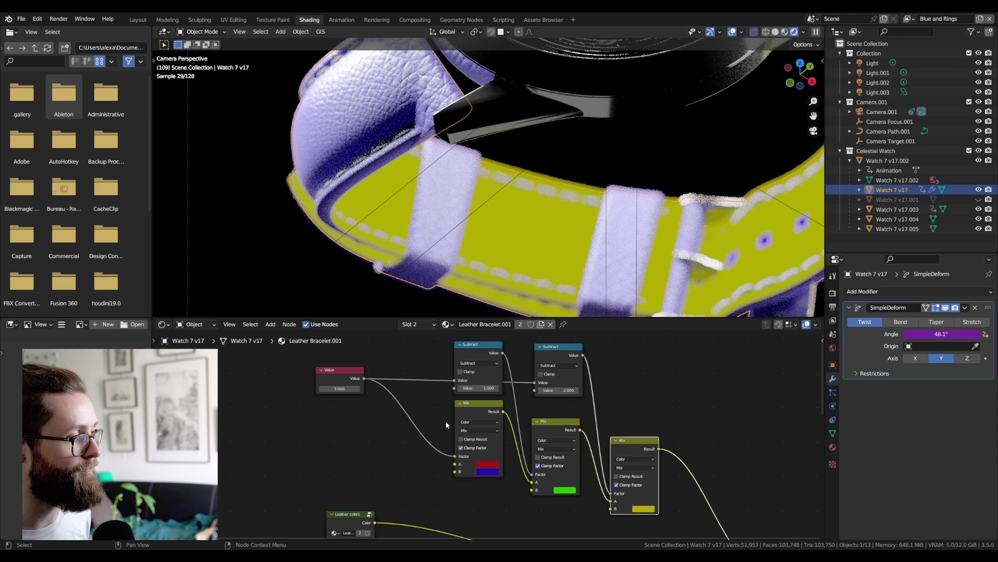
Test the color switching on the strap by setting the control Value to 0, 1, 2 and 3 in turn.
{"action": "left_click", "coordinate": [342, 388]}
{"action": "type", "text": "0"}
{"action": "key", "text": "Return"}
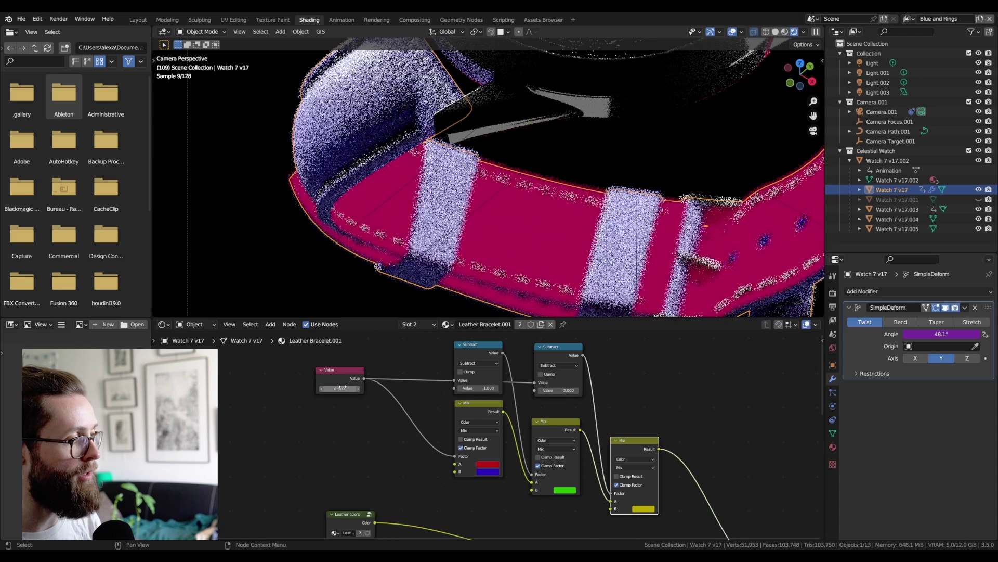
{"action": "left_click", "coordinate": [333, 388]}
{"action": "type", "text": "1"}
{"action": "key", "text": "Return"}
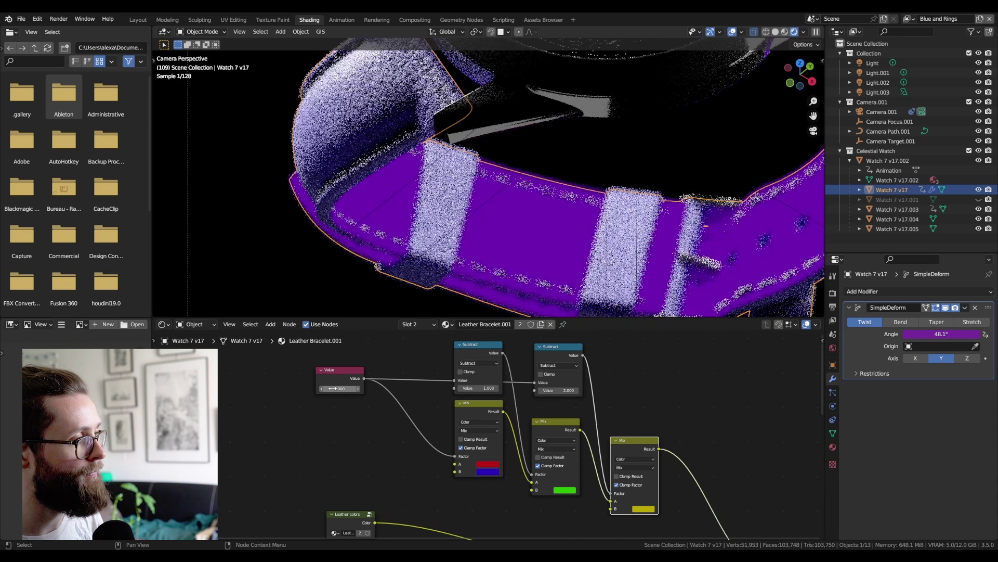
{"action": "scroll", "coordinate": [445, 447], "scroll_direction": "down", "scroll_amount": 1}
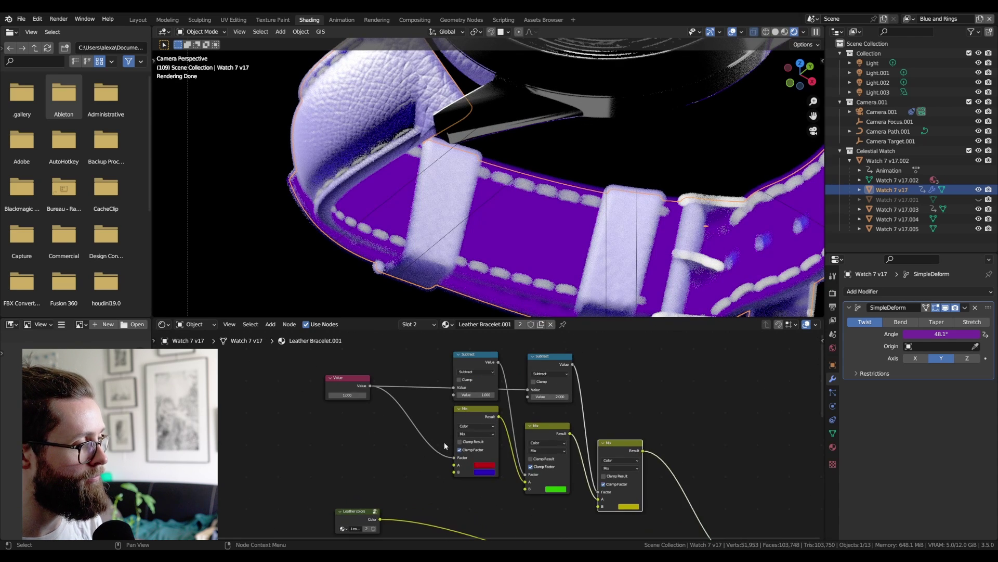
{"action": "left_click", "coordinate": [345, 394]}
{"action": "type", "text": "2"}
{"action": "key", "text": "Return"}
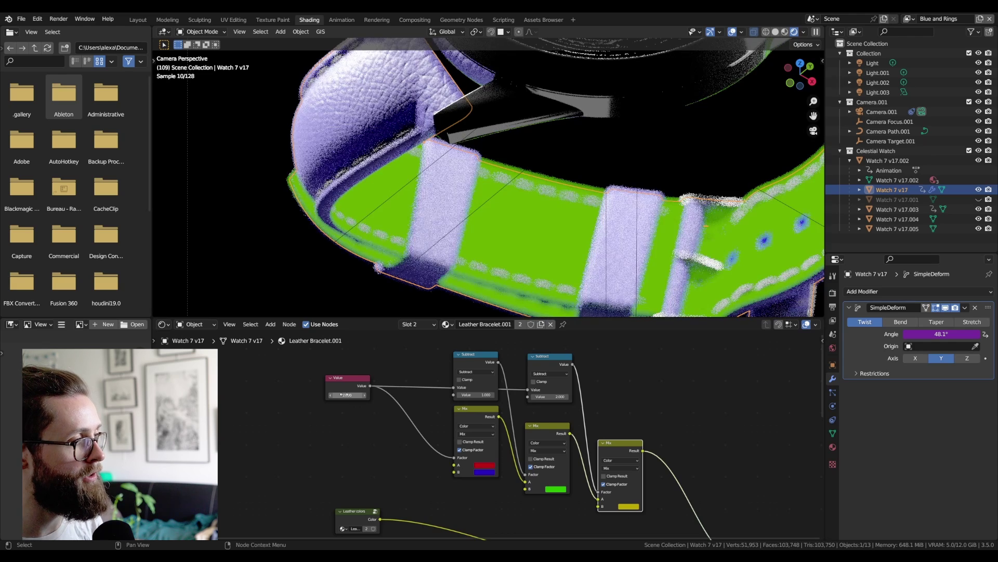
{"action": "left_click", "coordinate": [345, 394]}
{"action": "type", "text": "3"}
{"action": "key", "text": "Return"}
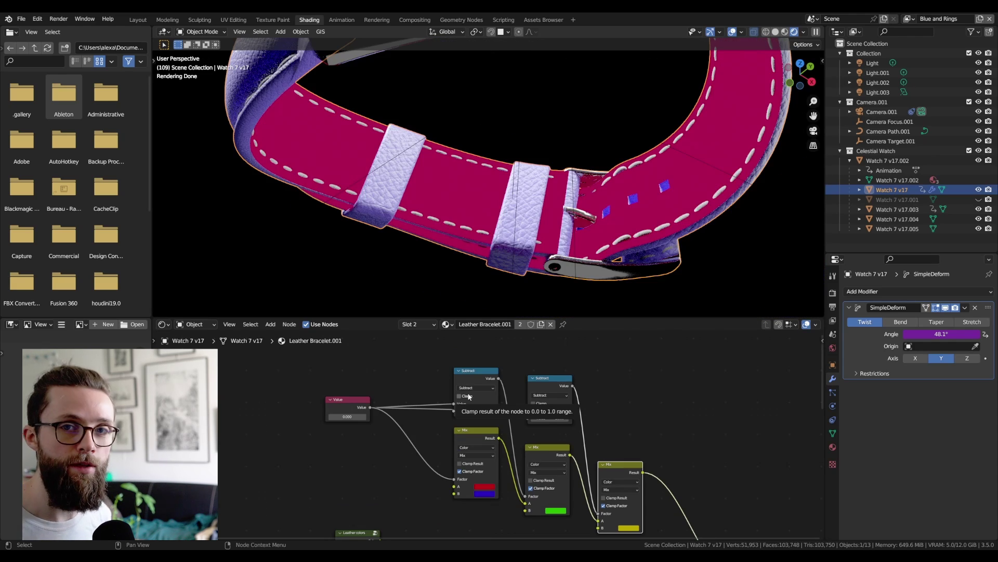
Tidy the node layout by aligning the Mix nodes and moving the Principled BSDF and Leather colors nodes clear of them.
{"action": "scroll", "coordinate": [533, 387], "scroll_direction": "down", "scroll_amount": 2}
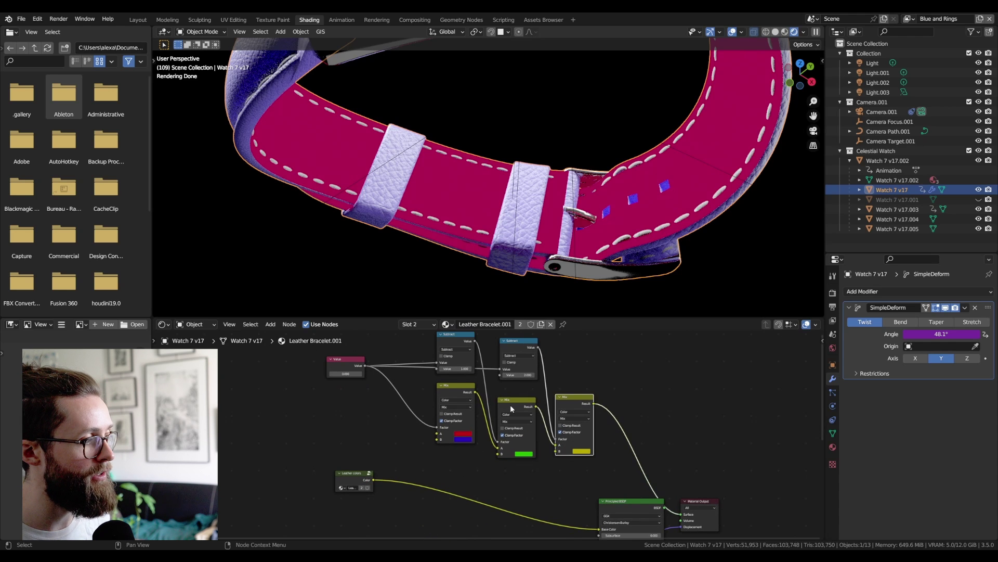
{"action": "left_click_drag", "start_coordinate": [517, 403], "coordinate": [518, 390]}
{"action": "scroll", "coordinate": [544, 436], "scroll_direction": "down", "scroll_amount": 1}
{"action": "left_click_drag", "start_coordinate": [617, 491], "coordinate": [579, 508]}
{"action": "left_click_drag", "start_coordinate": [394, 470], "coordinate": [392, 496]}
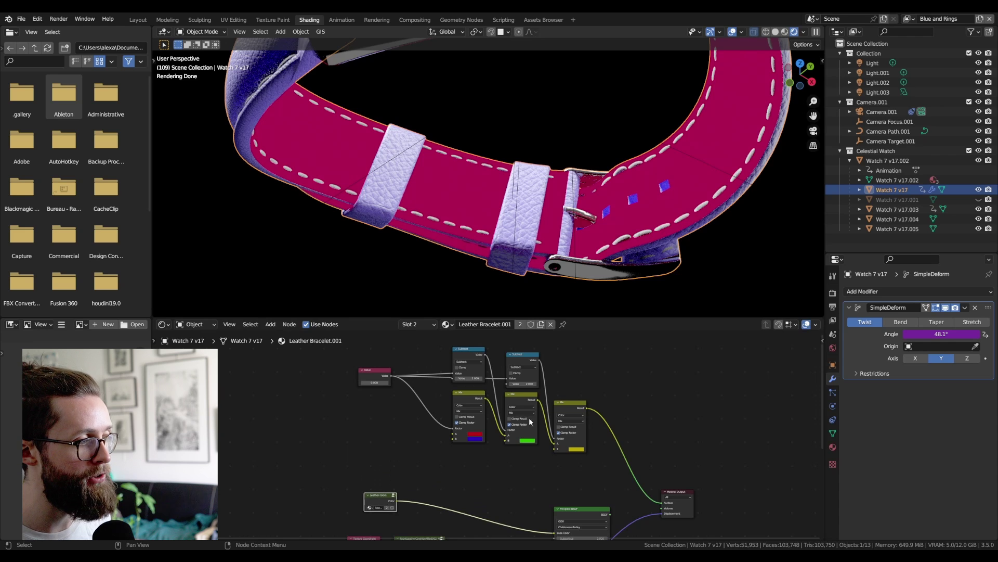
{"action": "left_click_drag", "start_coordinate": [567, 404], "coordinate": [564, 396]}
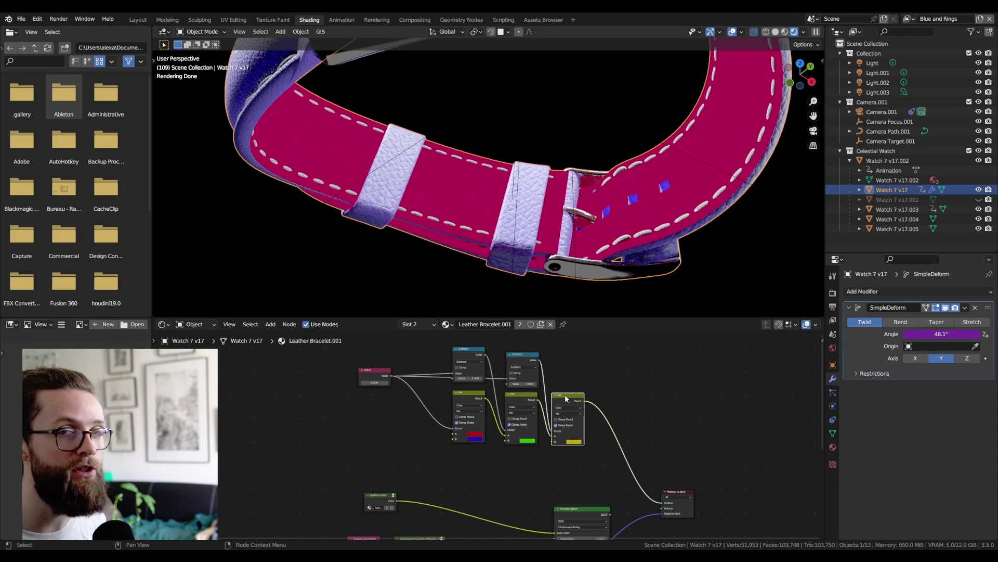
Duplicate the last Mix node twice at the end of the chain and adjust the first copy's B color.
{"action": "key", "text": "shift+d"}
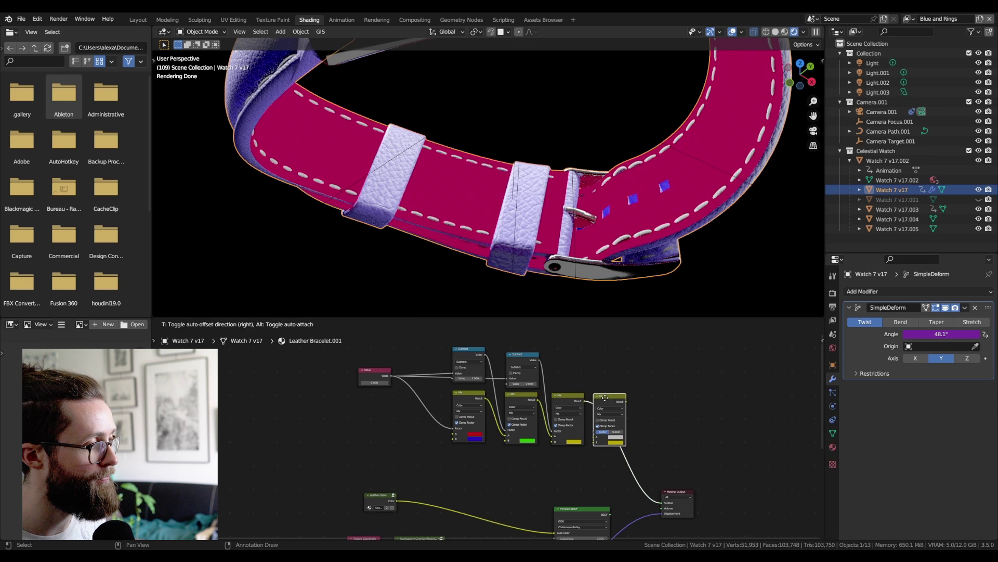
{"action": "left_click", "coordinate": [615, 401]}
{"action": "key", "text": "shift+d"}
{"action": "left_click", "coordinate": [662, 401]}
{"action": "left_click", "coordinate": [626, 443]}
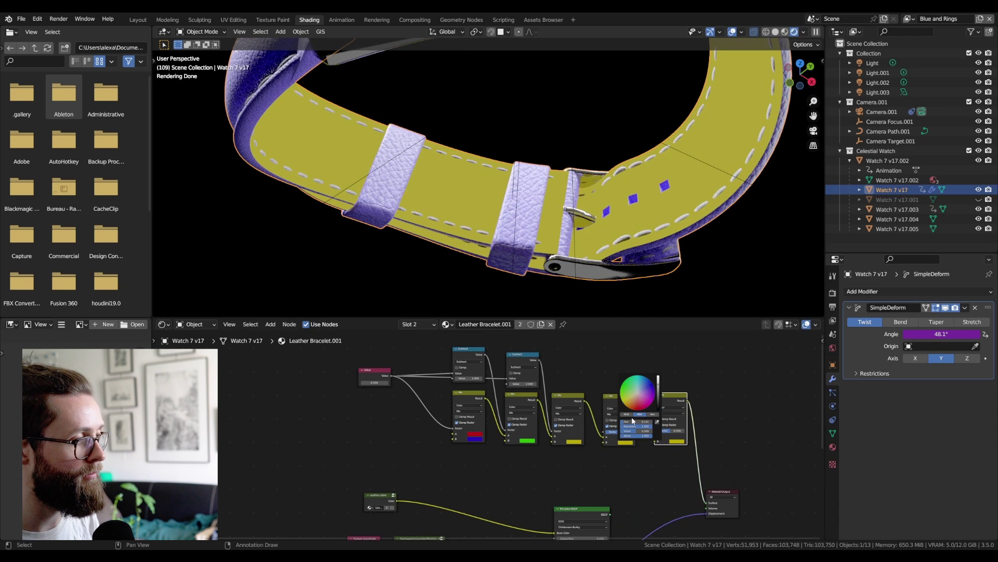
{"action": "left_click_drag", "start_coordinate": [645, 396], "coordinate": [622, 383]}
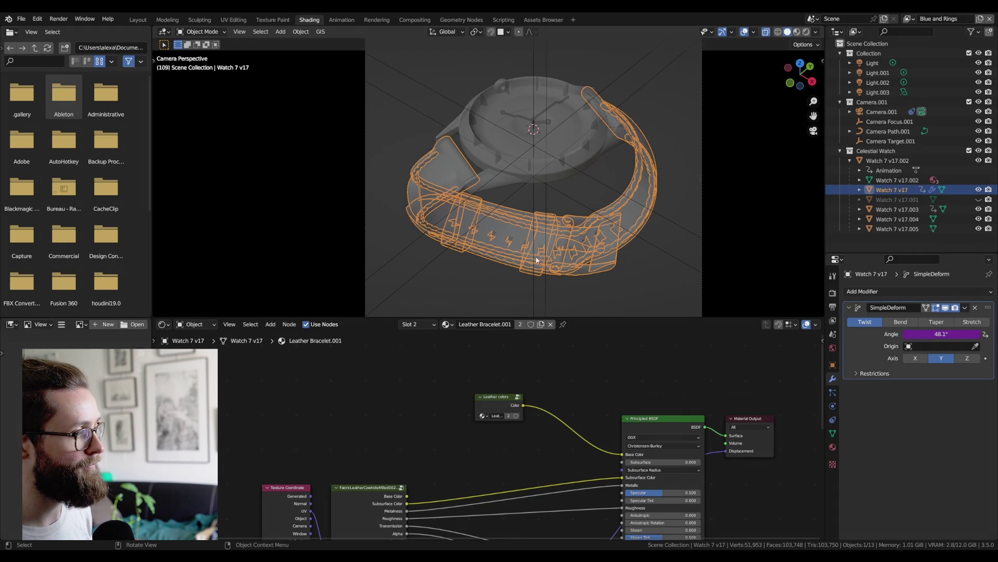
Move the Leather colors group node farther away from the Principled BSDF node.
{"action": "left_click_drag", "start_coordinate": [494, 401], "coordinate": [368, 388]}
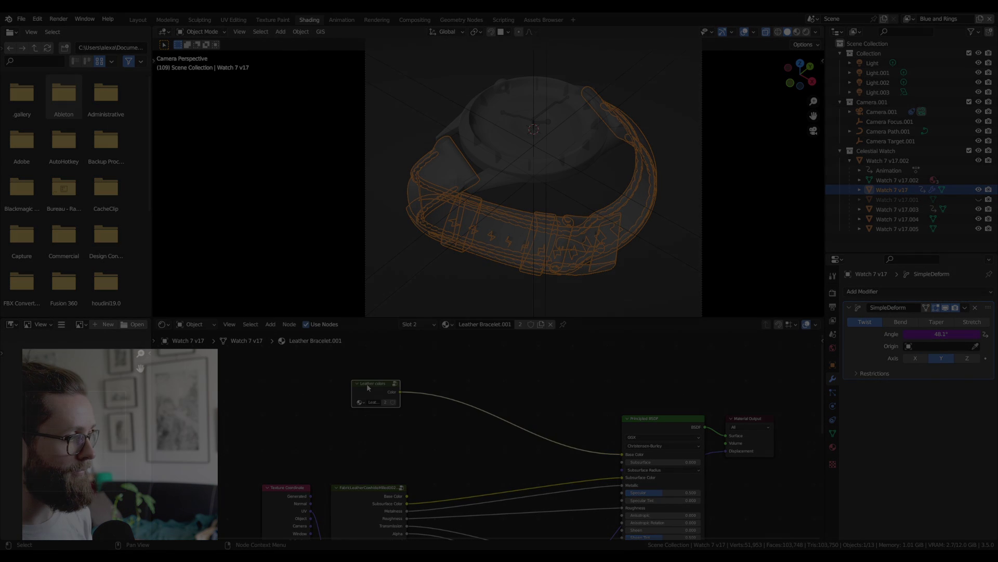